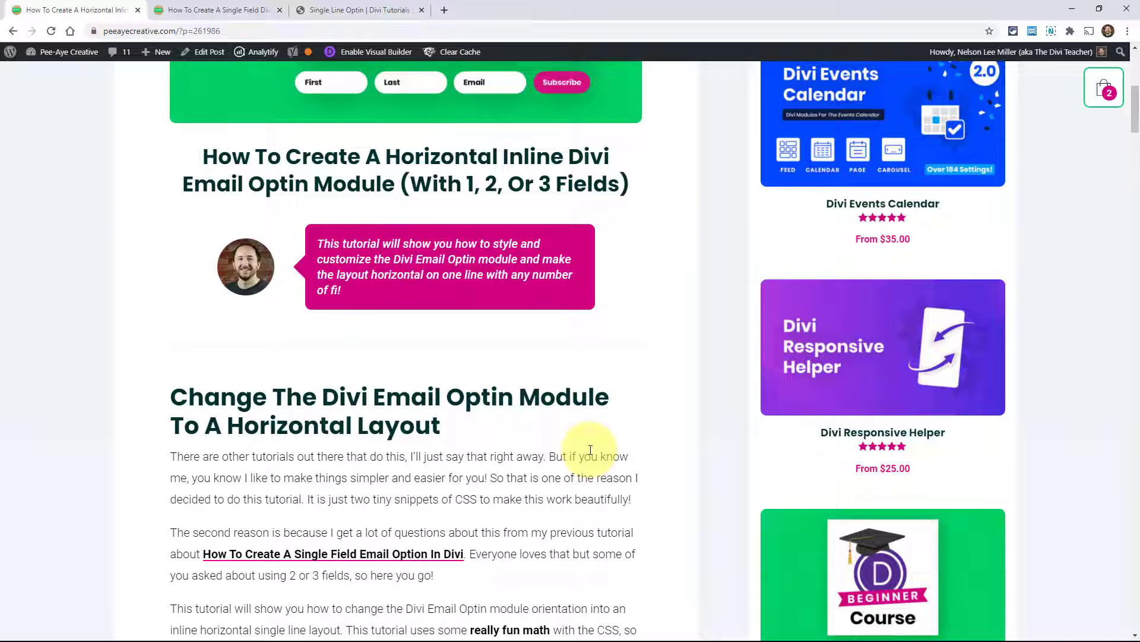
- Read the introduction of the tutorial on creating a horizontal inline Divi email optin module
scroll(590, 450, "down", 1)
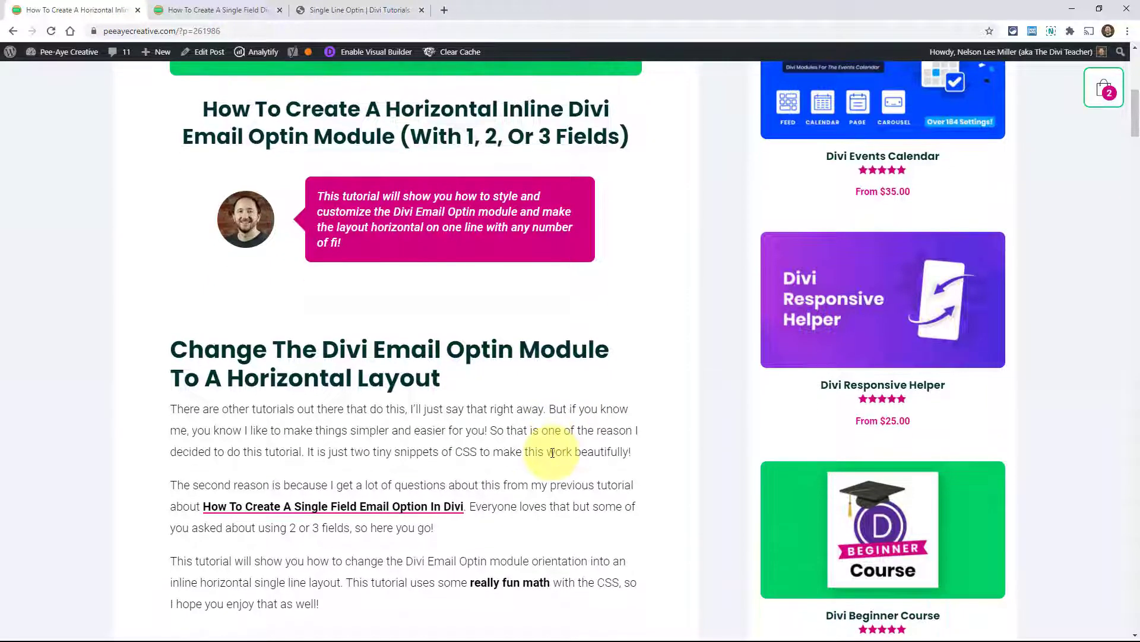
scroll(550, 448, "up", 3)
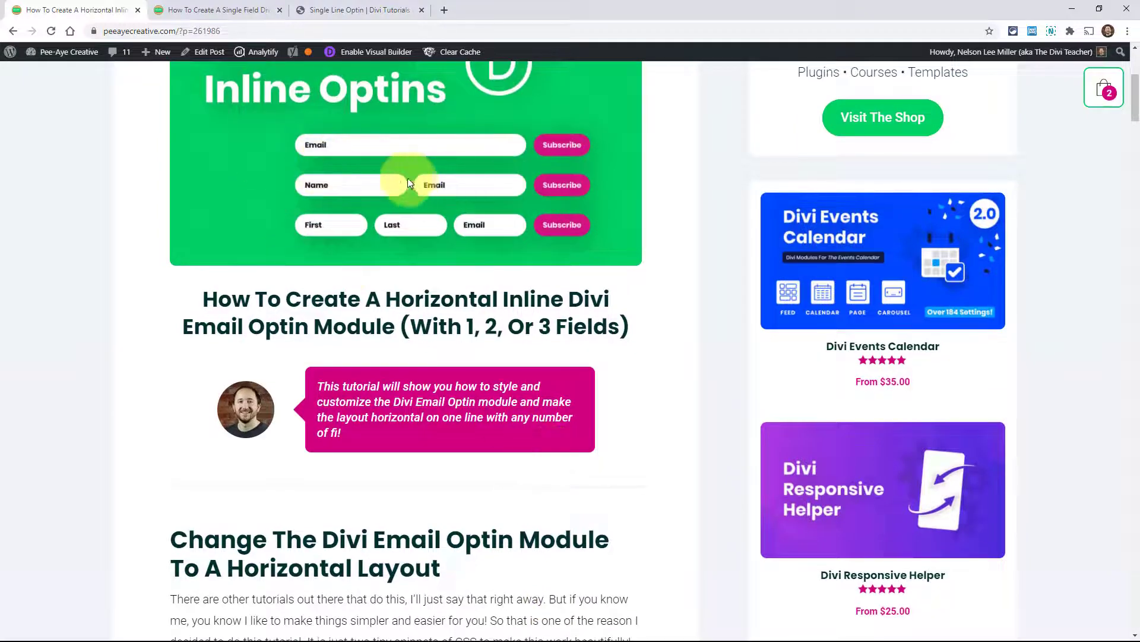
scroll(565, 455, "down", 4)
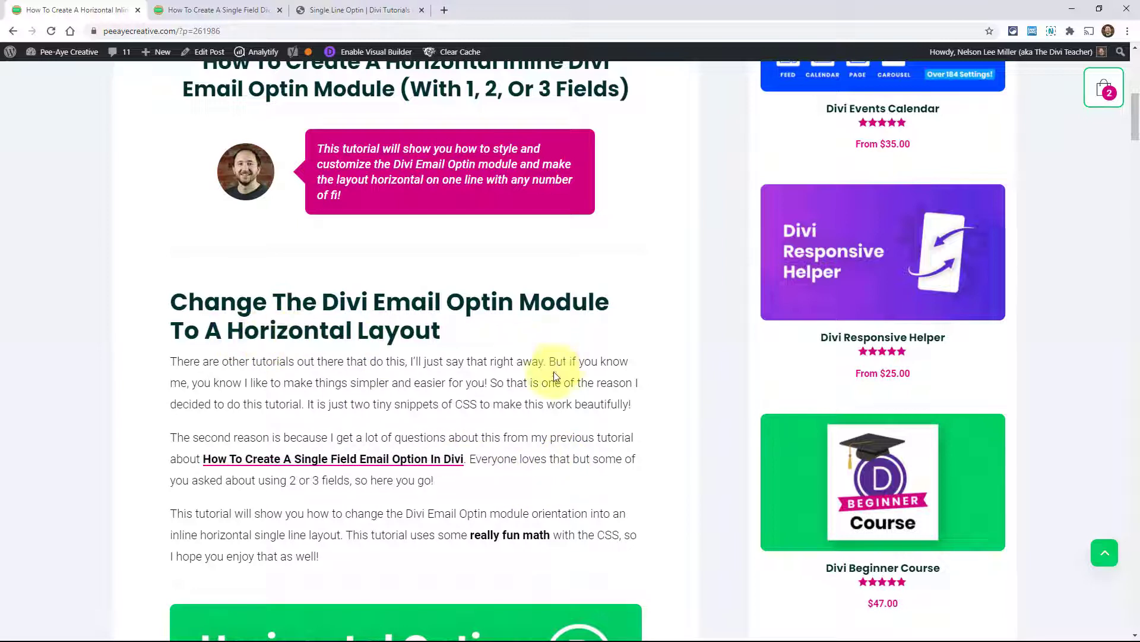
scroll(515, 389, "down", 2)
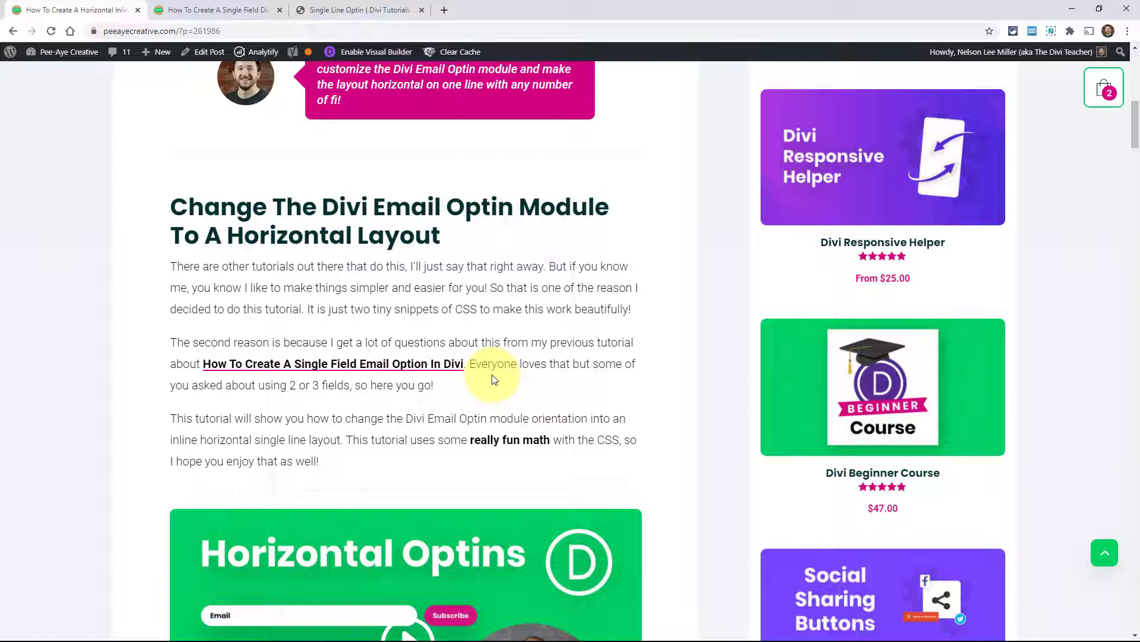
- Look at the single field email optin tutorial, then close it and return to the horizontal optin tutorial
left_click(198, 13)
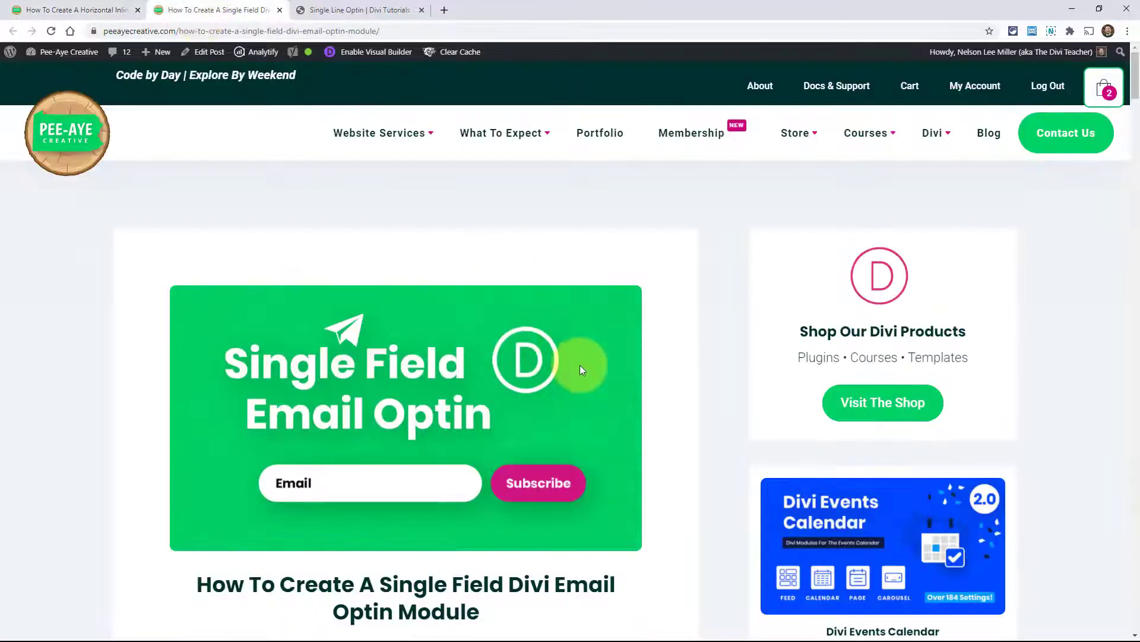
scroll(597, 411, "down", 1)
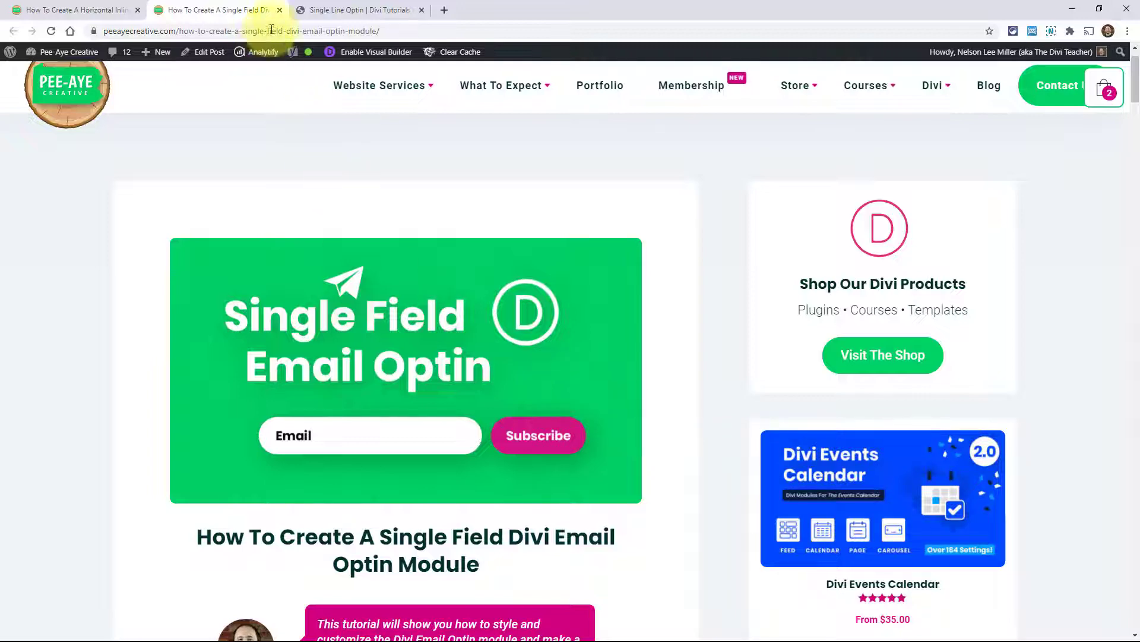
left_click(280, 10)
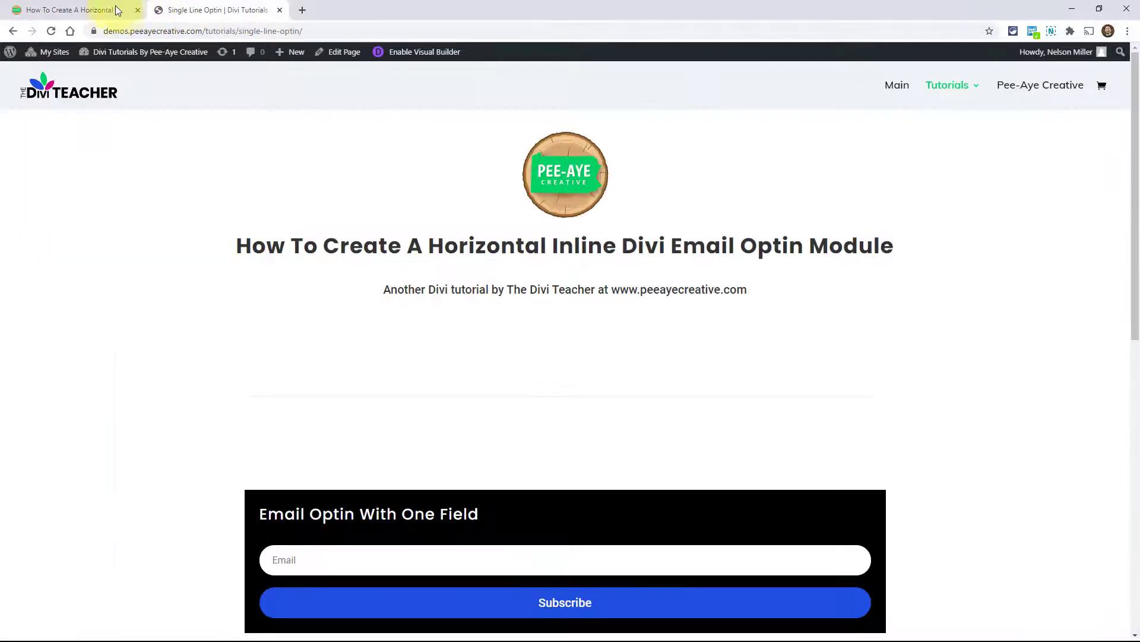
left_click(95, 10)
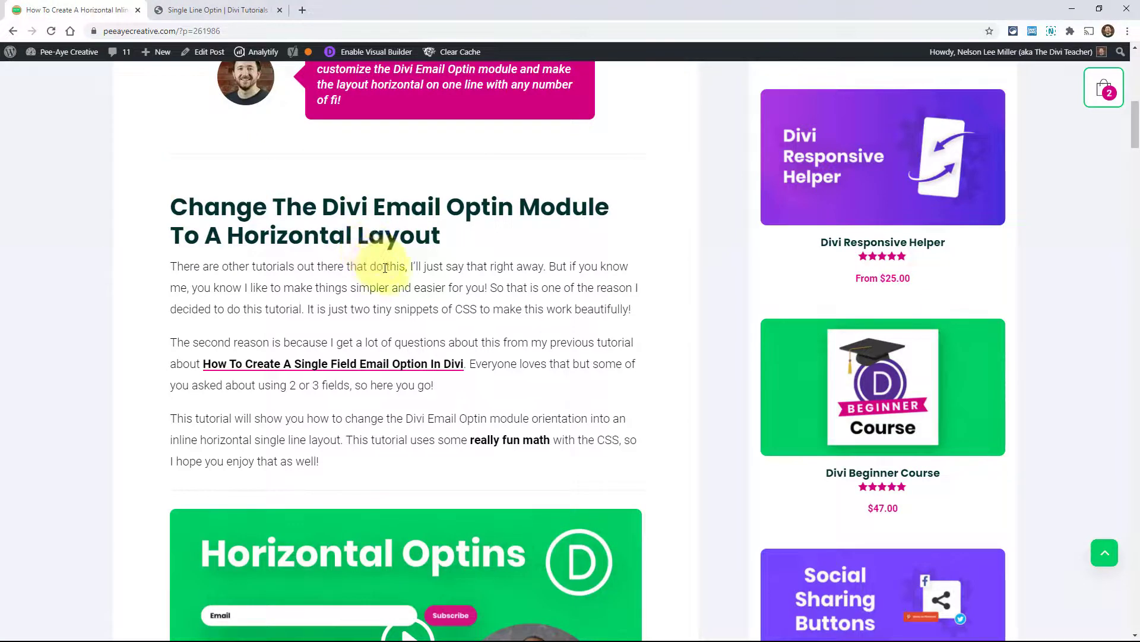
- Read the tutorial section on styling the Divi Email Optin module and toggling on its fields
scroll(651, 408, "down", 7)
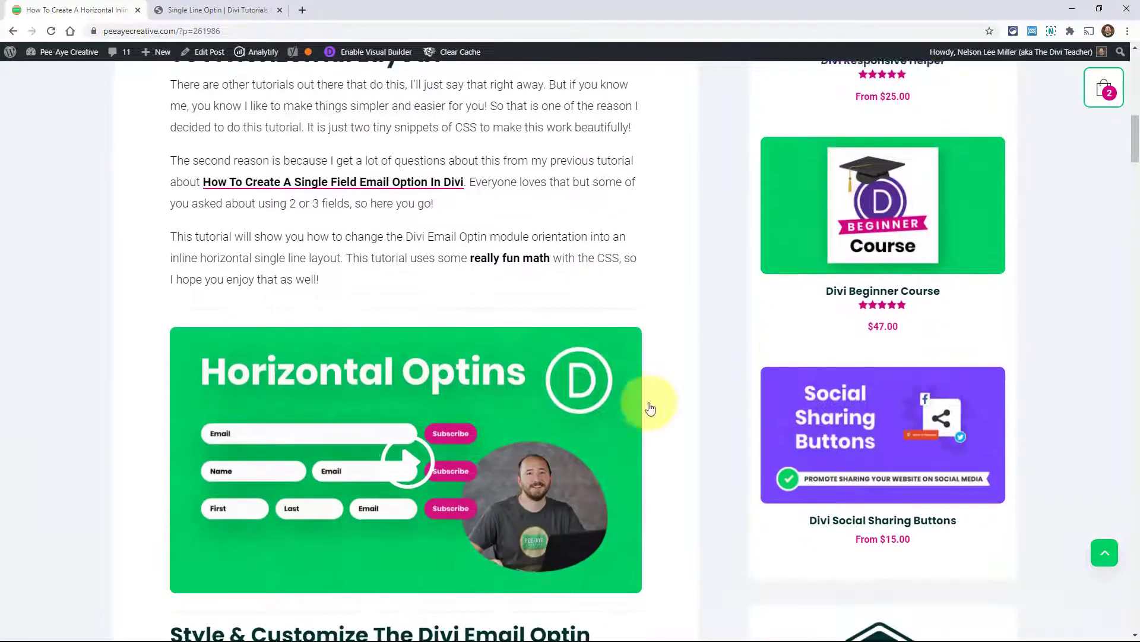
scroll(659, 416, "down", 4)
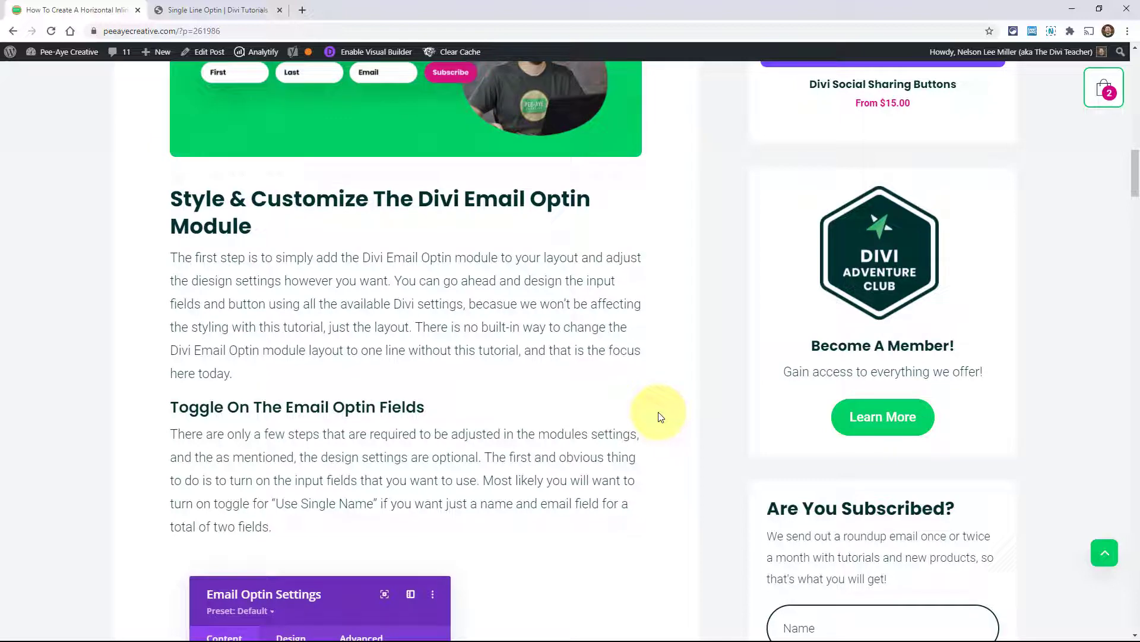
scroll(661, 416, "down", 2)
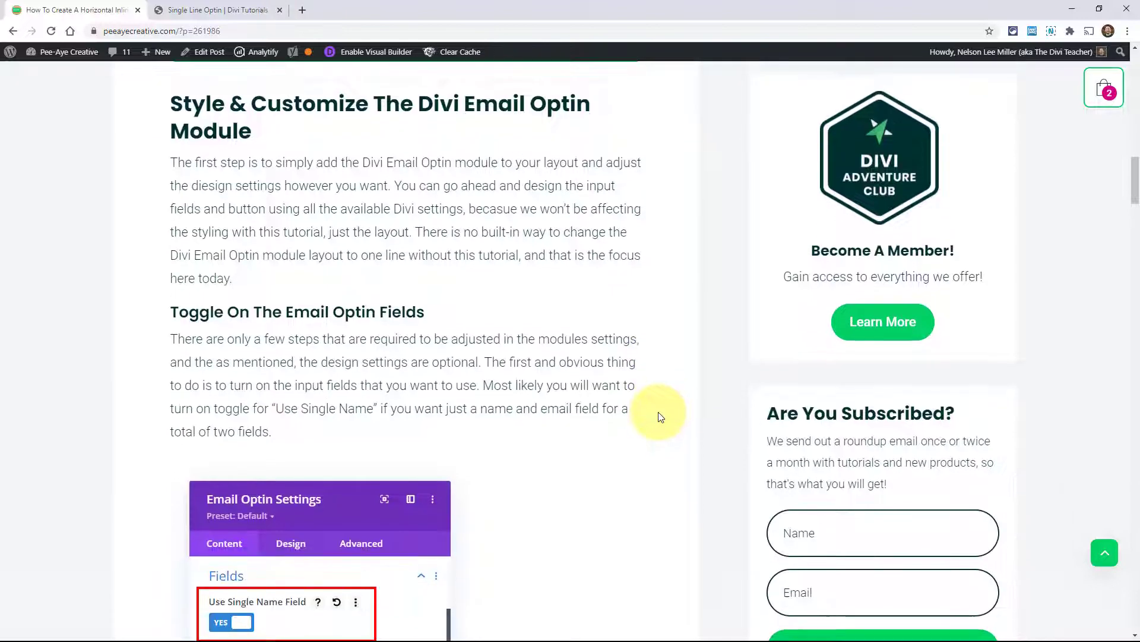
scroll(659, 411, "down", 2)
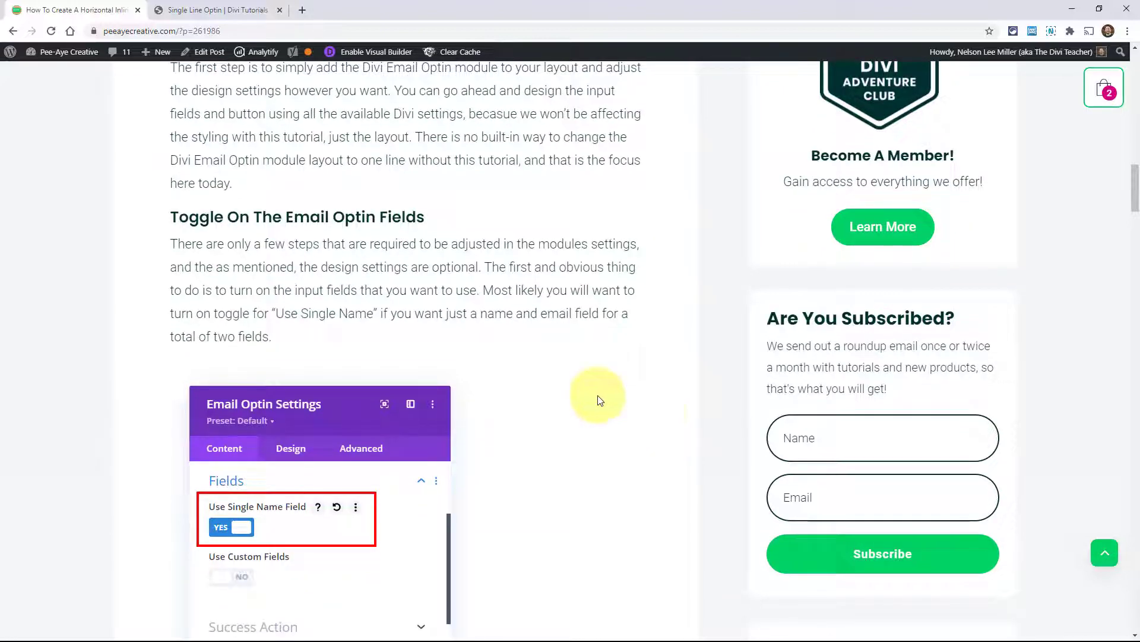
- Review the one-, two- and three-field email optins on the Single Line Optin demo page and open that page in the Visual Builder
left_click(182, 8)
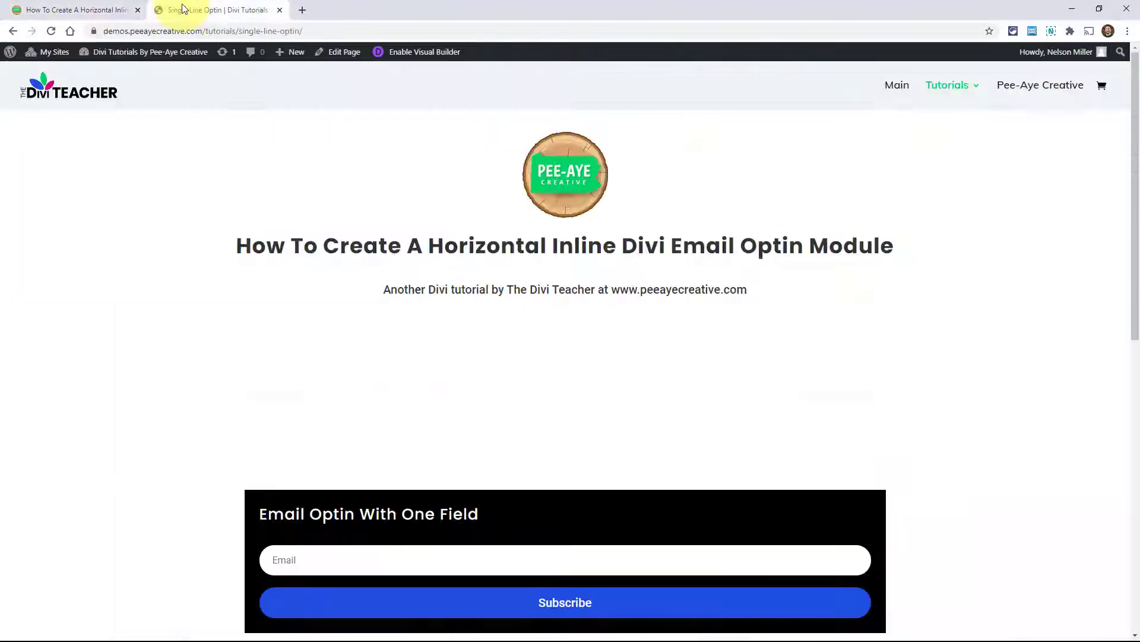
scroll(632, 219, "down", 6)
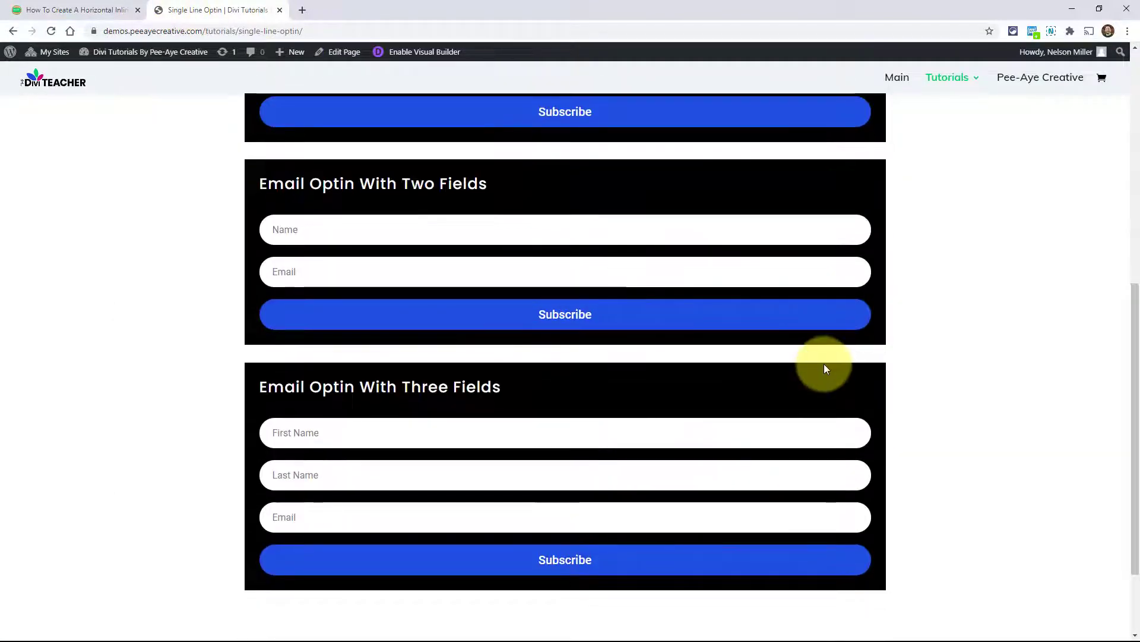
scroll(959, 432, "up", 3)
scroll(280, 275, "up", 3)
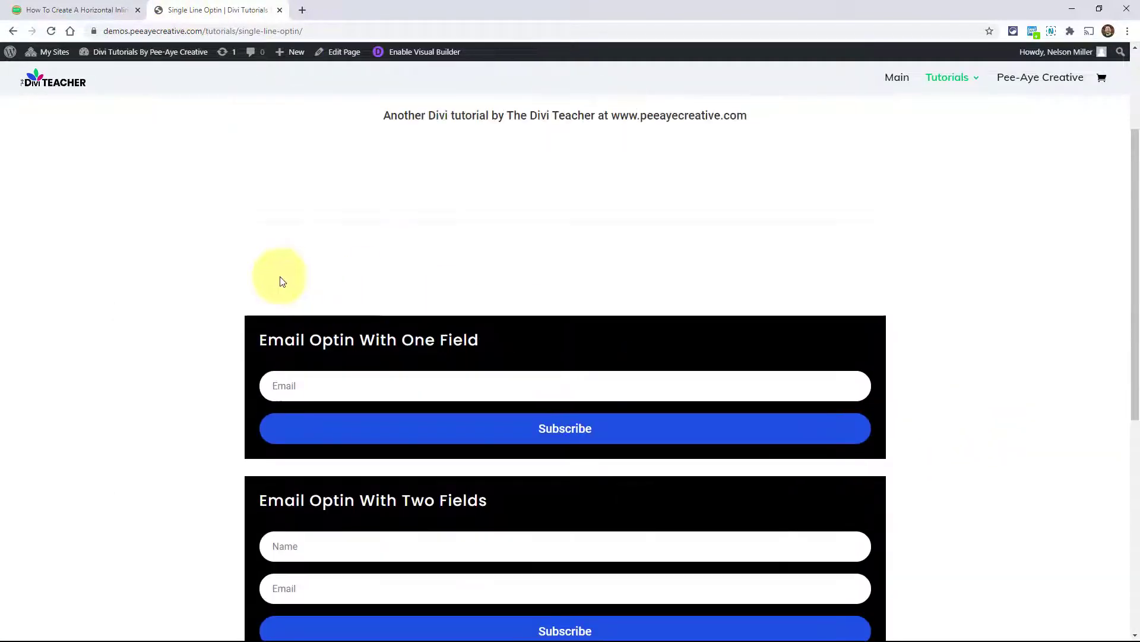
scroll(229, 255, "down", 3)
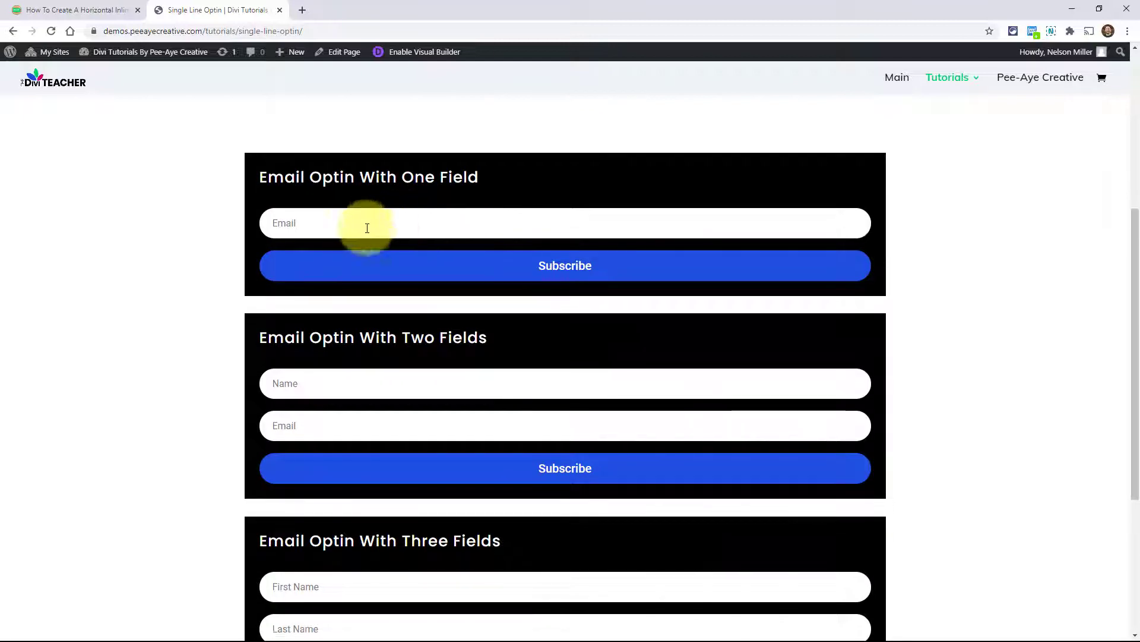
scroll(416, 232, "down", 3)
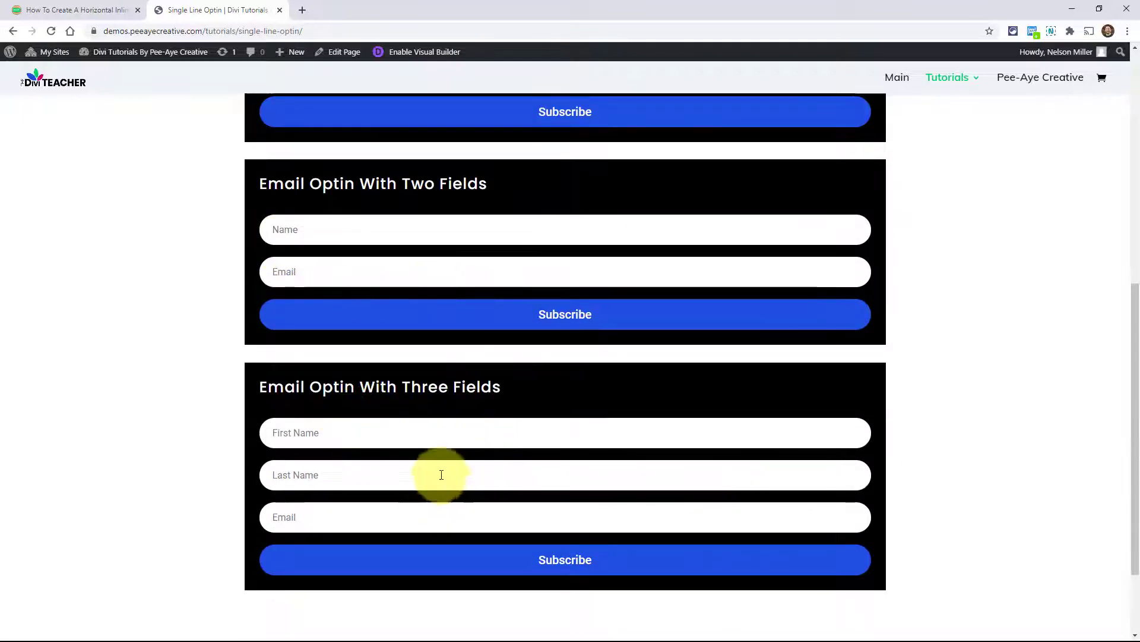
scroll(440, 474, "up", 4)
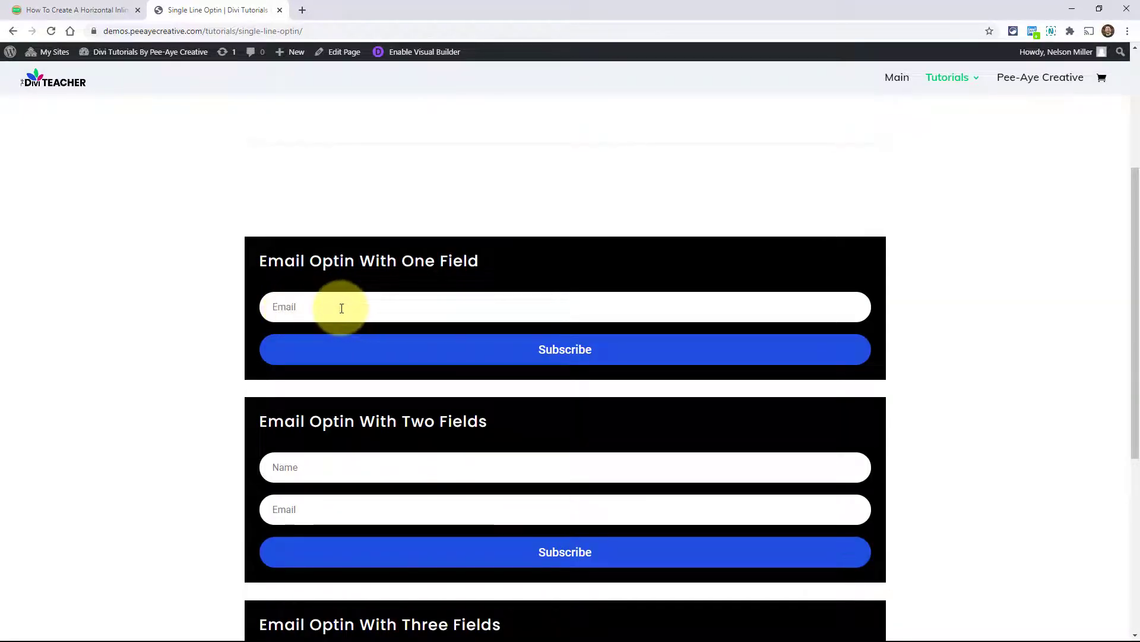
scroll(315, 304, "down", 4)
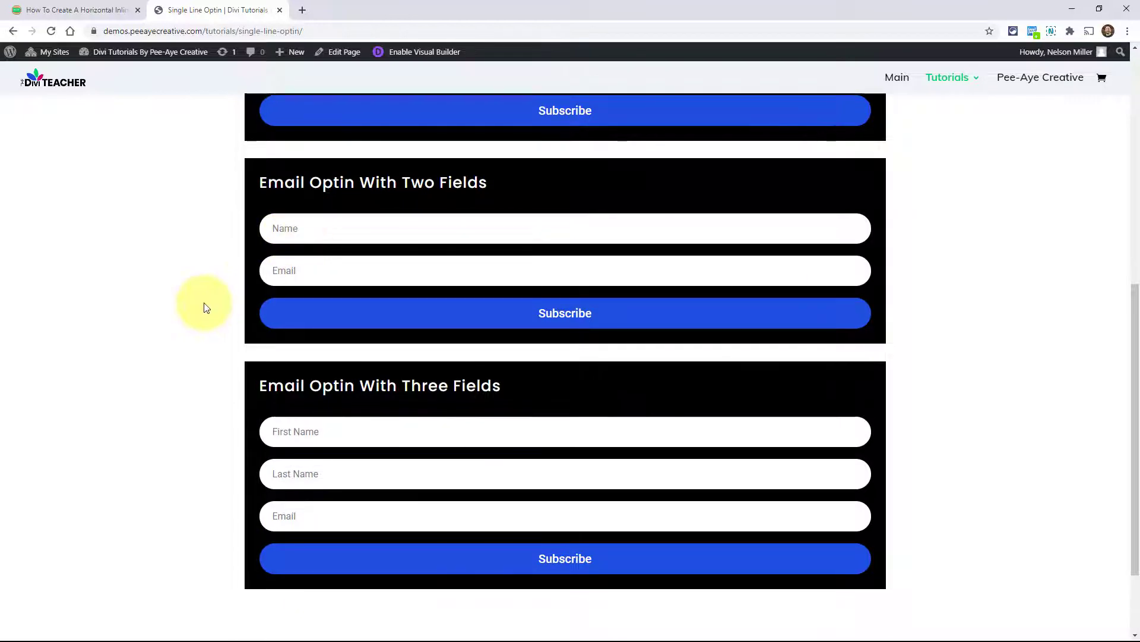
scroll(203, 305, "down", 2)
scroll(214, 389, "up", 4)
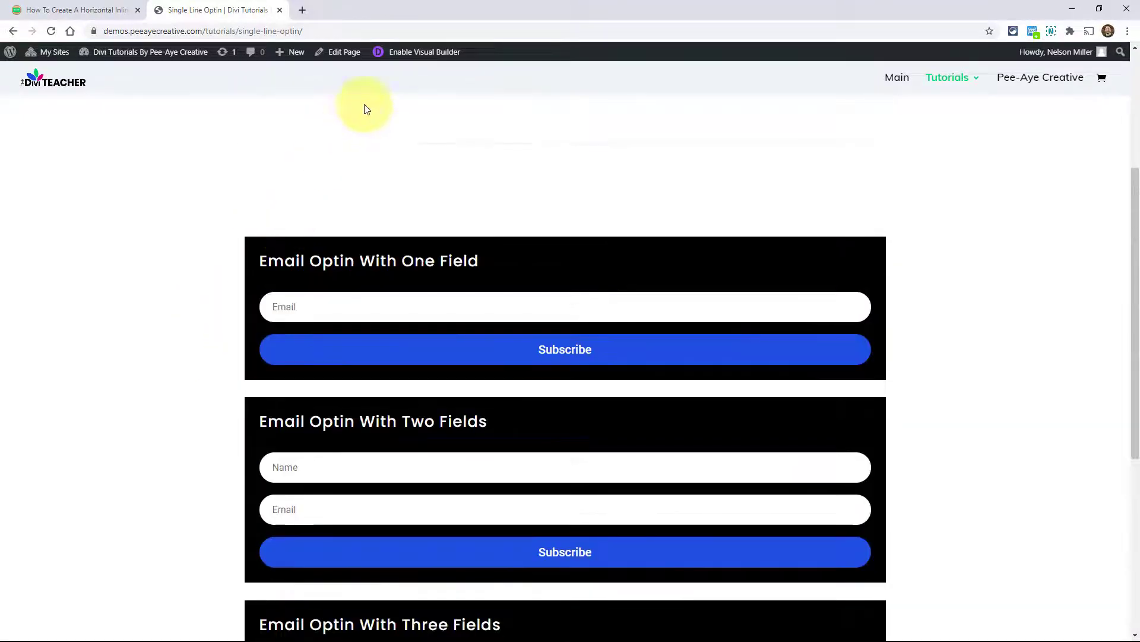
left_click(400, 55)
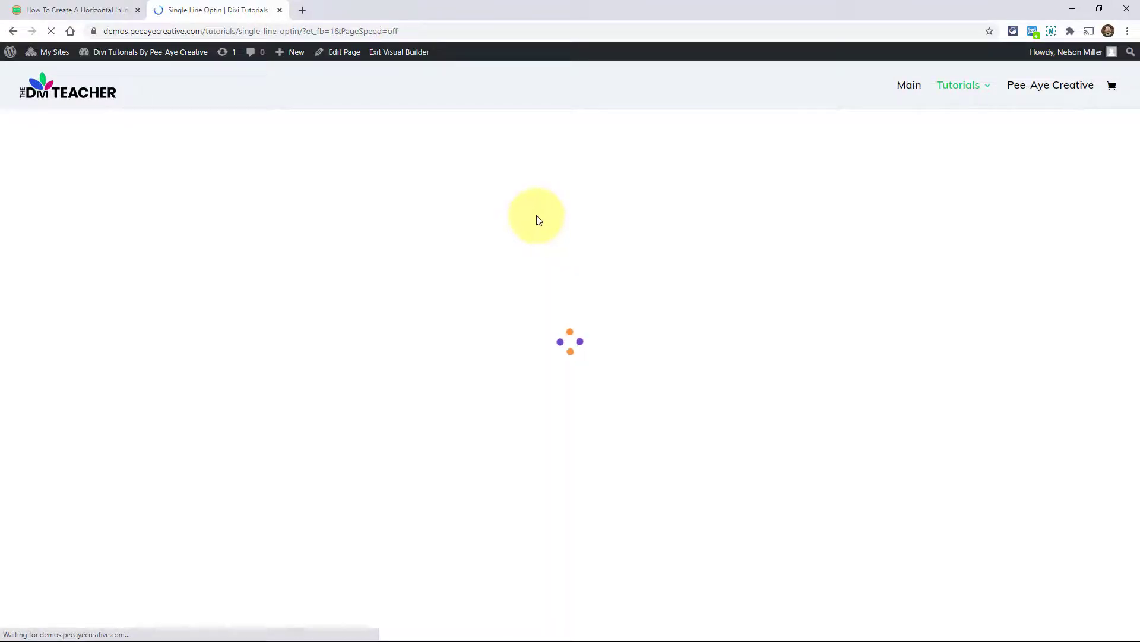
- Read the tutorial's instructions for choosing the optin name fields and setting the email optin layout
left_click(75, 10)
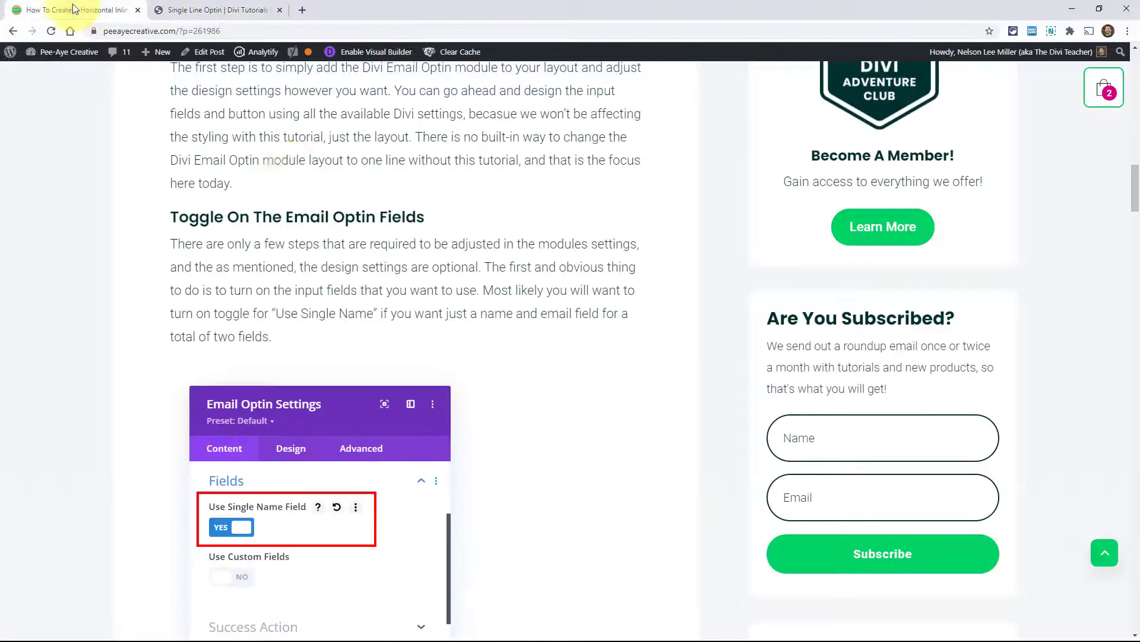
scroll(488, 362, "down", 9)
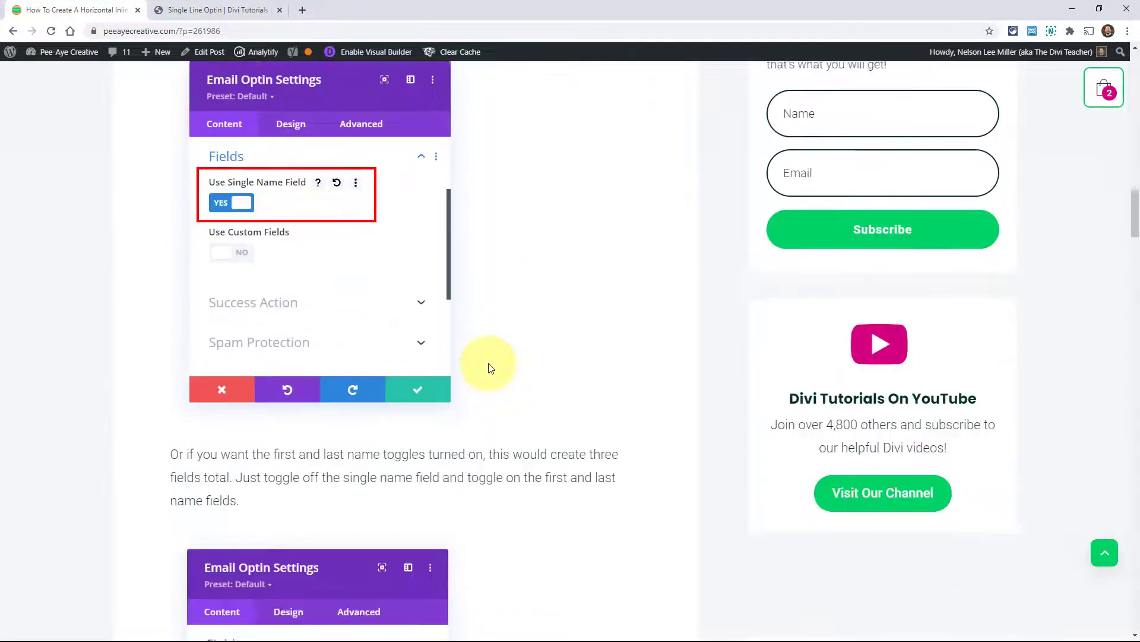
scroll(491, 357, "up", 5)
scroll(489, 366, "down", 15)
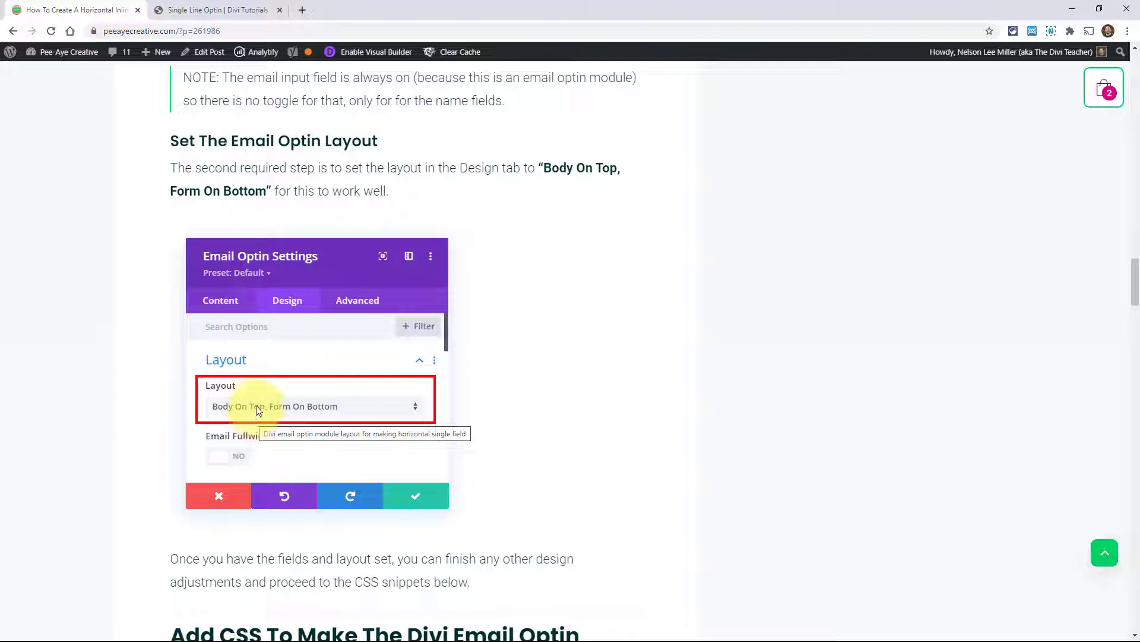
- Open the settings of the "Email Optin With One Field" module on the demo page and expand its Fields options
left_click(180, 11)
scroll(527, 338, "down", 4)
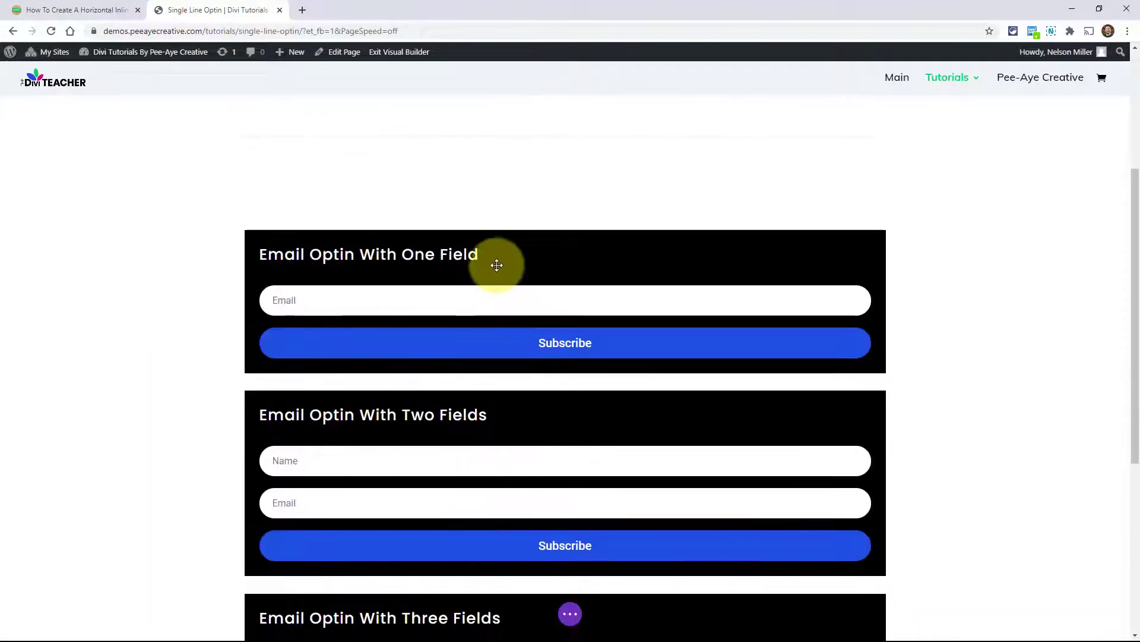
mouse_move(509, 260)
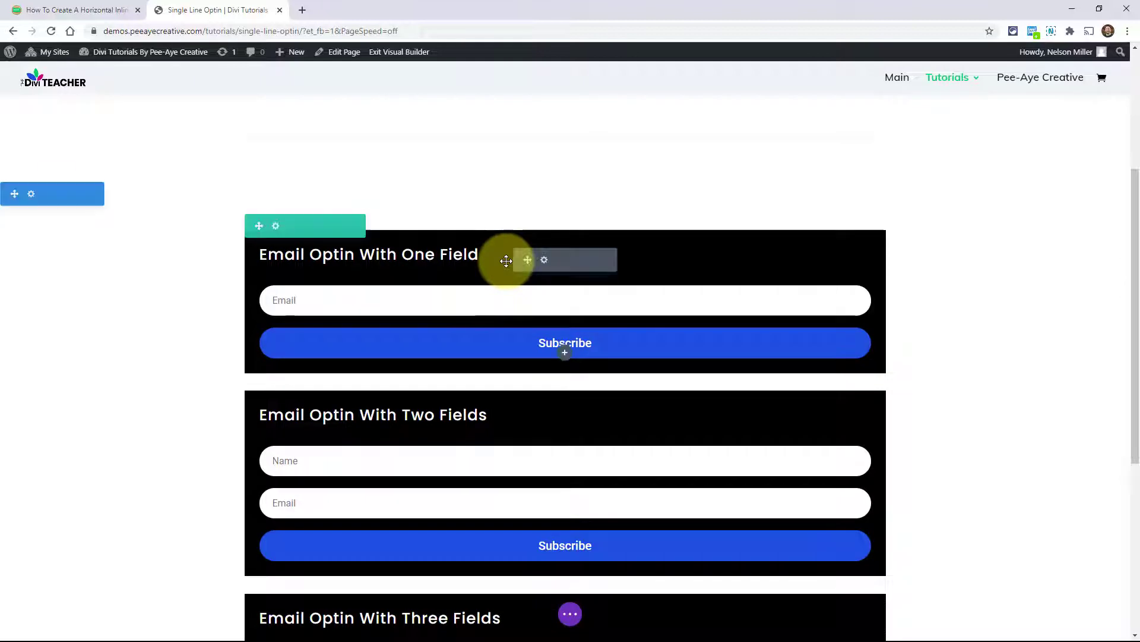
left_click(543, 261)
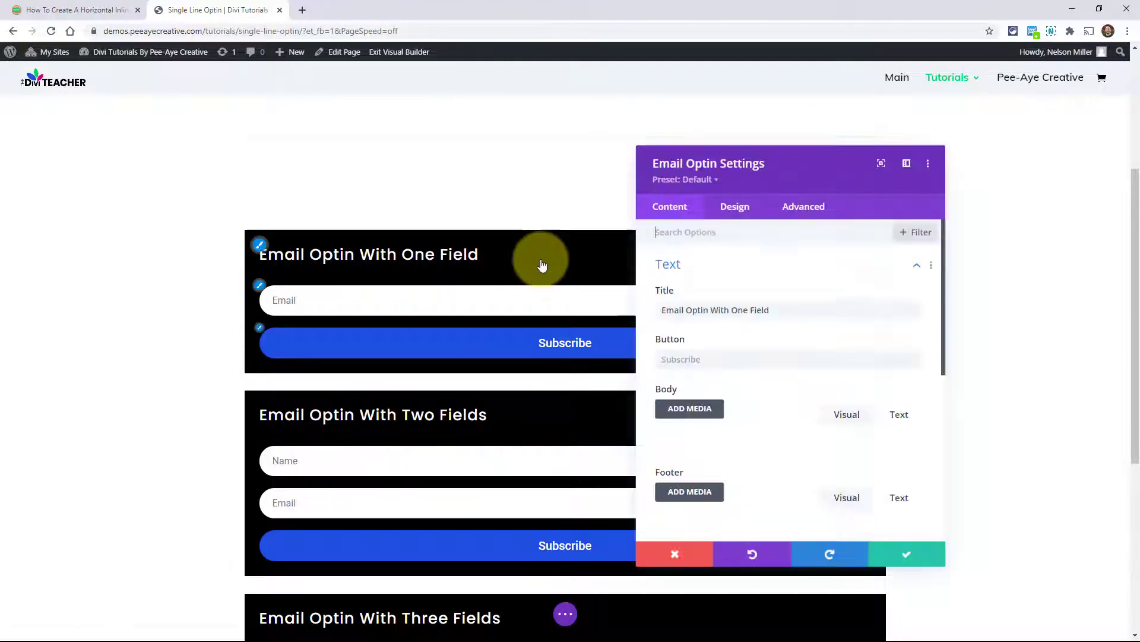
left_click_drag(802, 187, 721, 136)
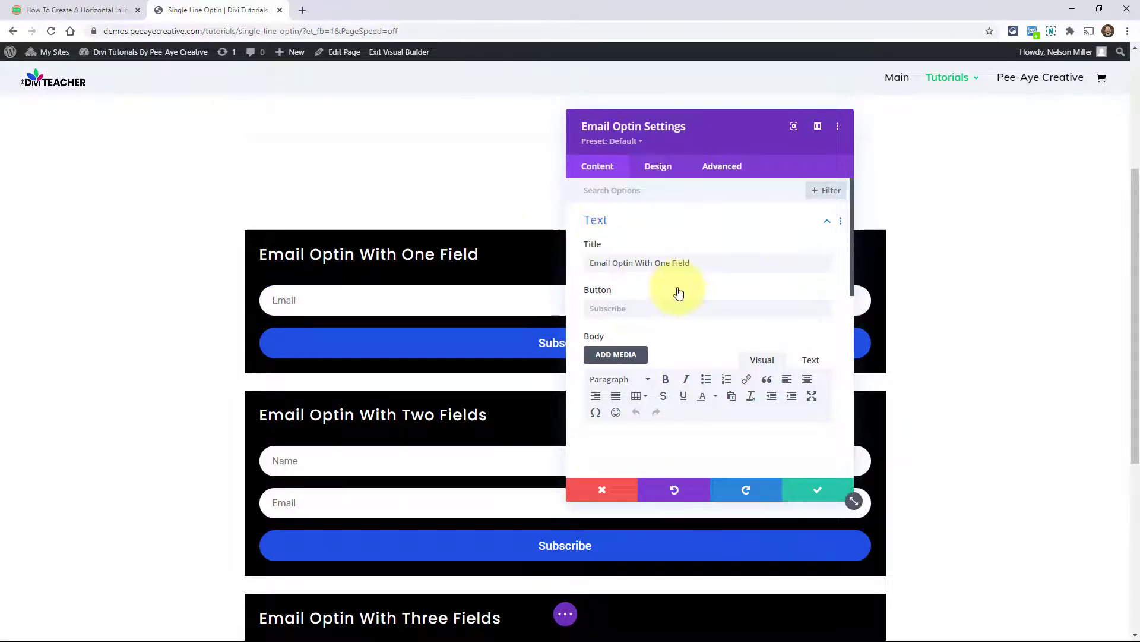
left_click_drag(752, 145, 871, 155)
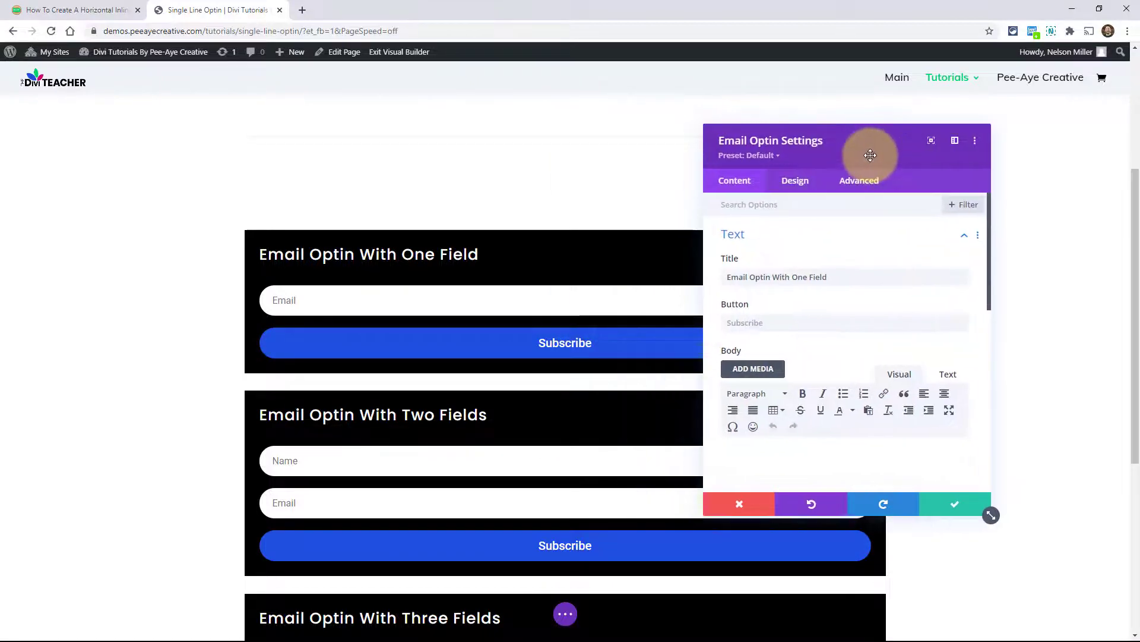
scroll(830, 293, "down", 6)
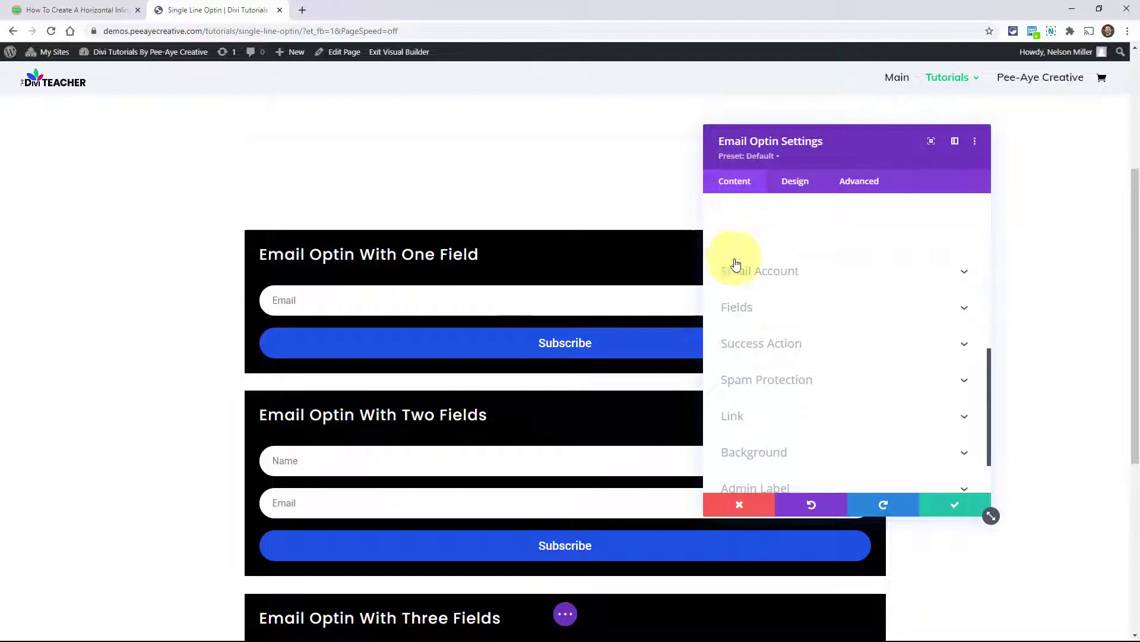
left_click(772, 314)
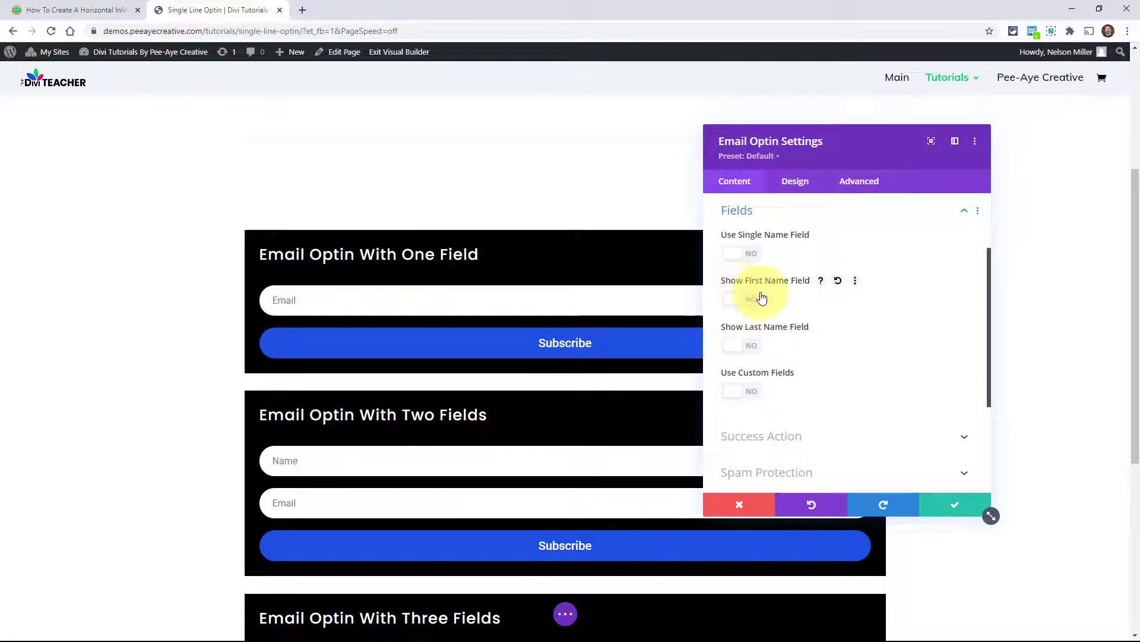
- Try Show First Name Field and Show Last Name Field one at a time on the one-field optin, turning each back off
left_click(743, 300)
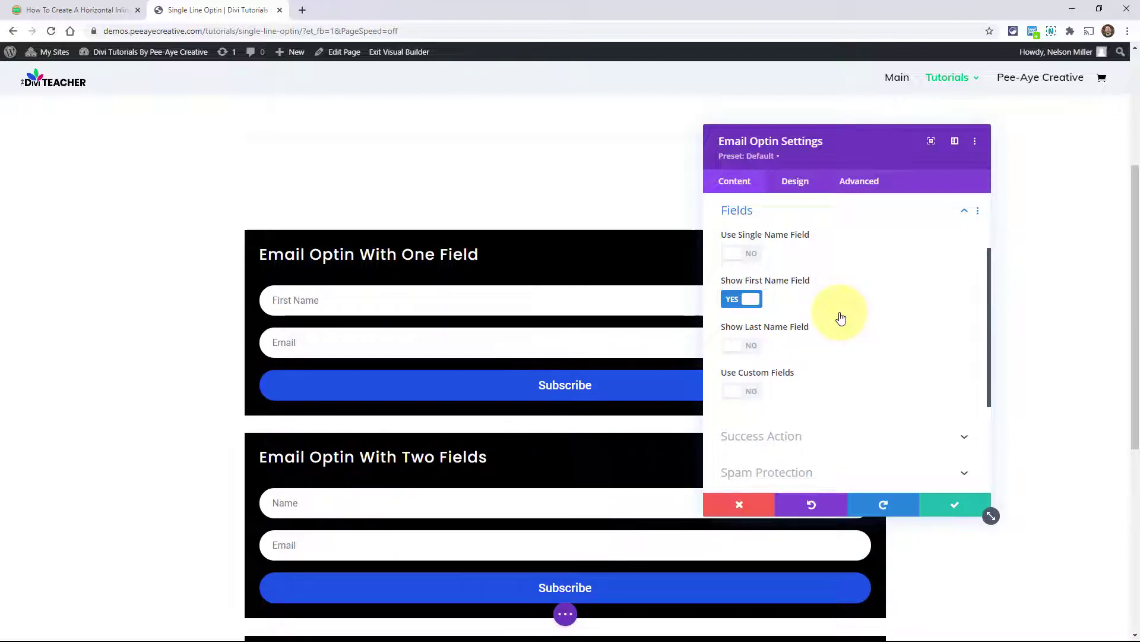
left_click(741, 298)
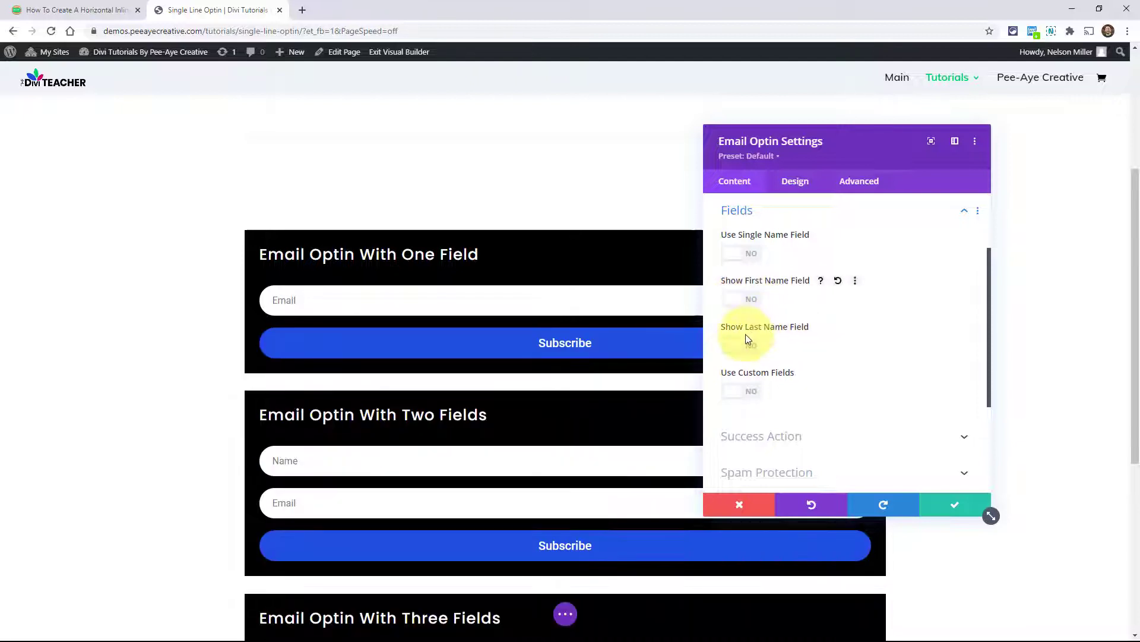
left_click(741, 345)
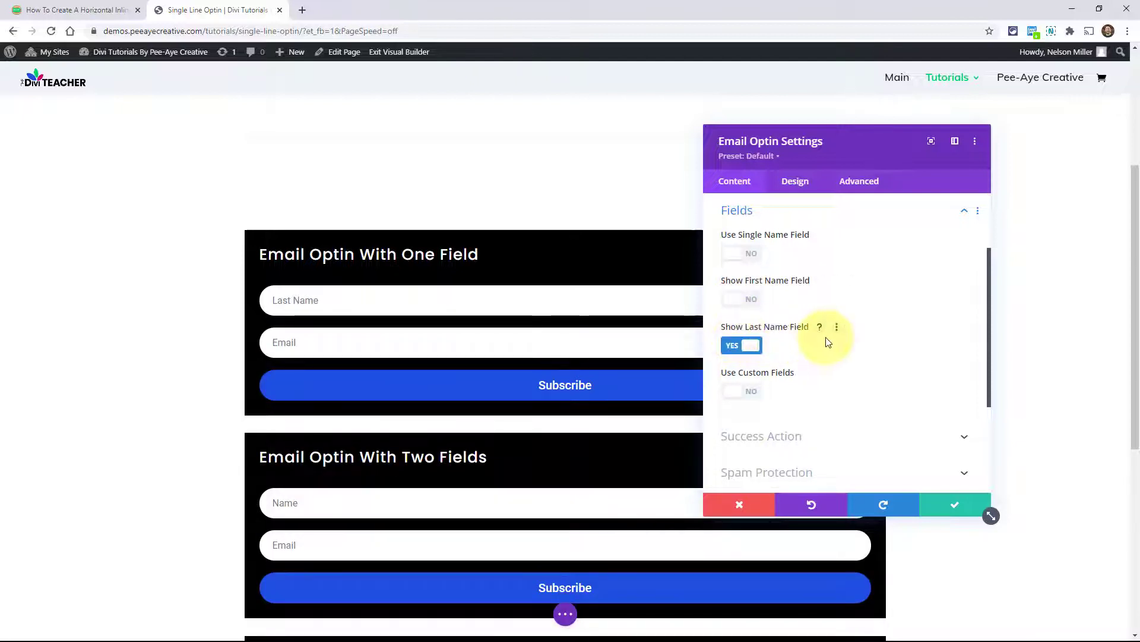
left_click(741, 347)
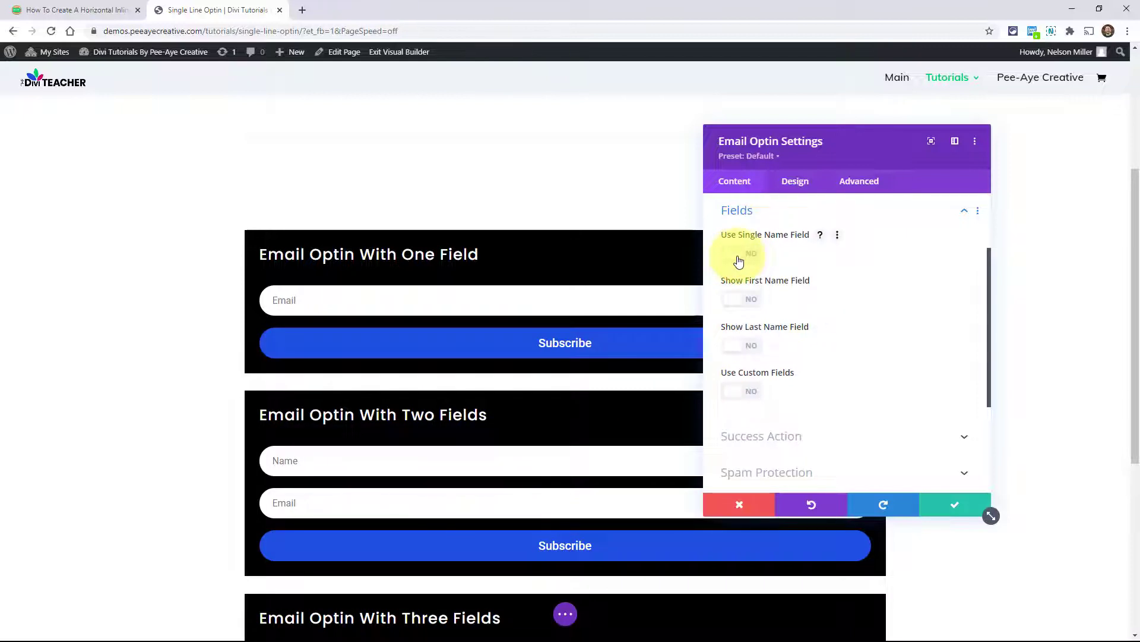
- Try Use Single Name Field on the one-field optin, turn it back off, and save the module settings
left_click(739, 256)
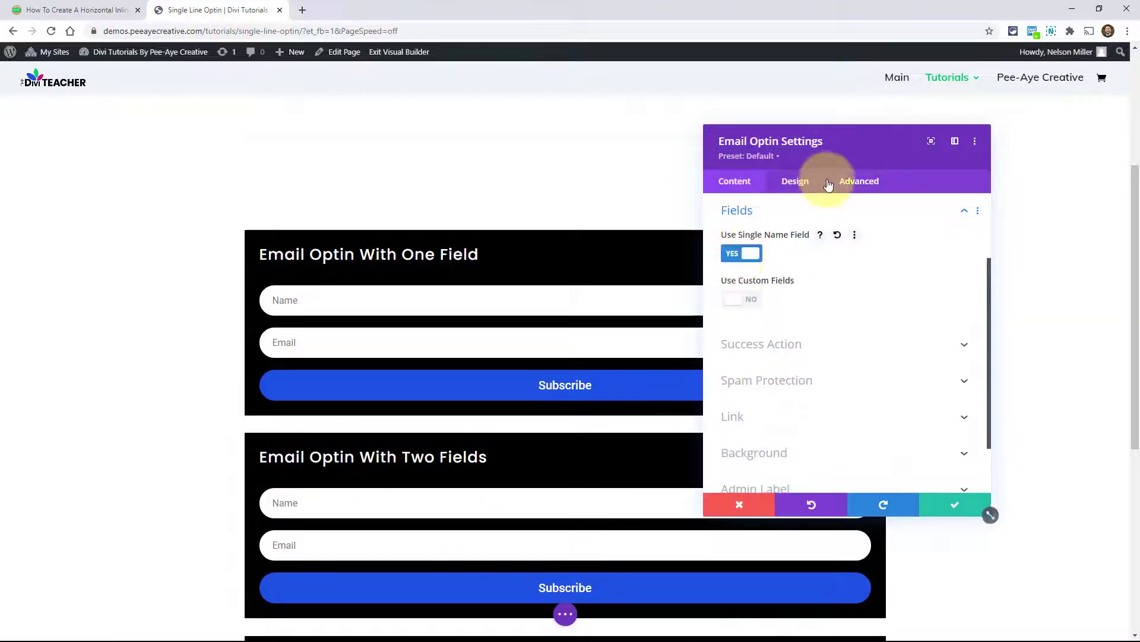
mouse_move(857, 148)
left_mouse_down()
mouse_move(960, 357)
mouse_move(878, 386)
mouse_move(843, 127)
mouse_move(903, 293)
mouse_move(858, 374)
mouse_move(846, 216)
mouse_move(865, 156)
left_mouse_up()
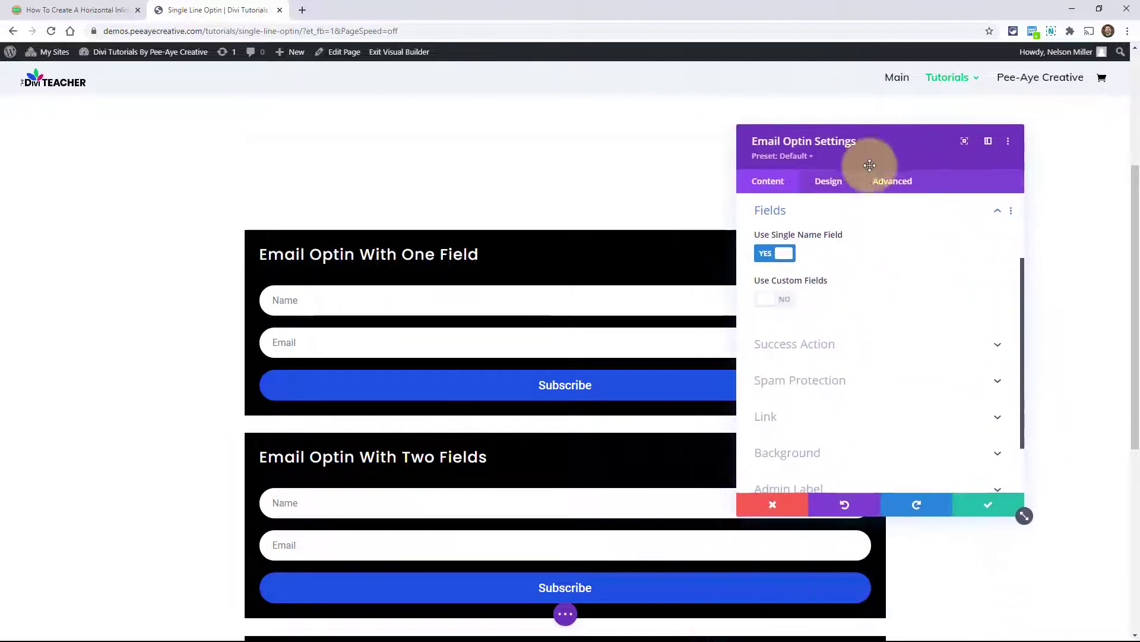
left_click(771, 263)
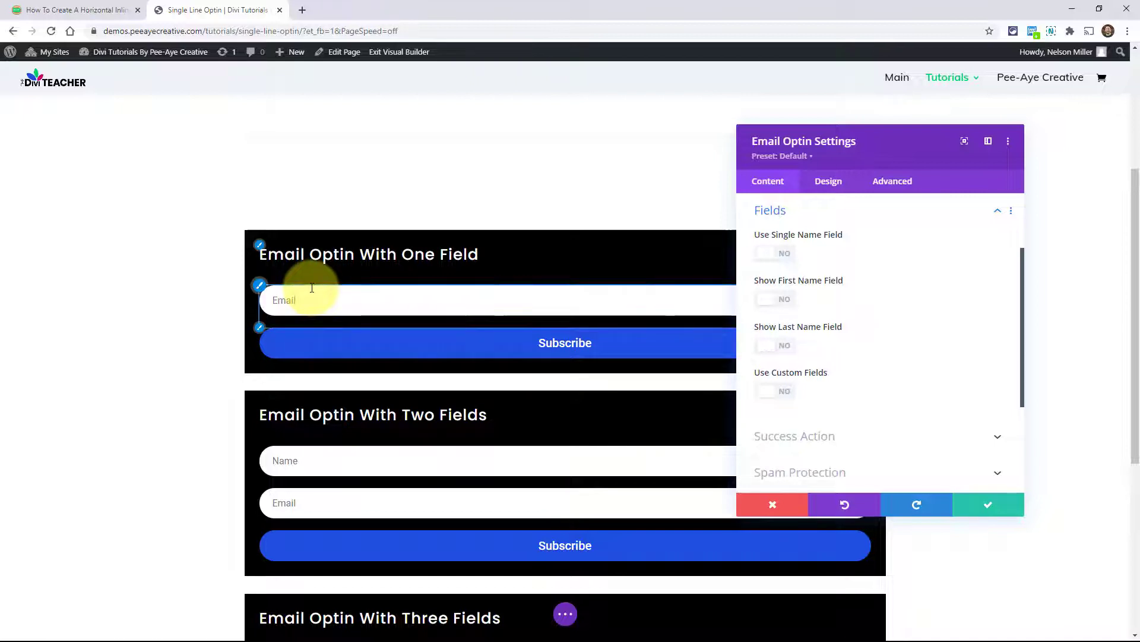
left_click(983, 504)
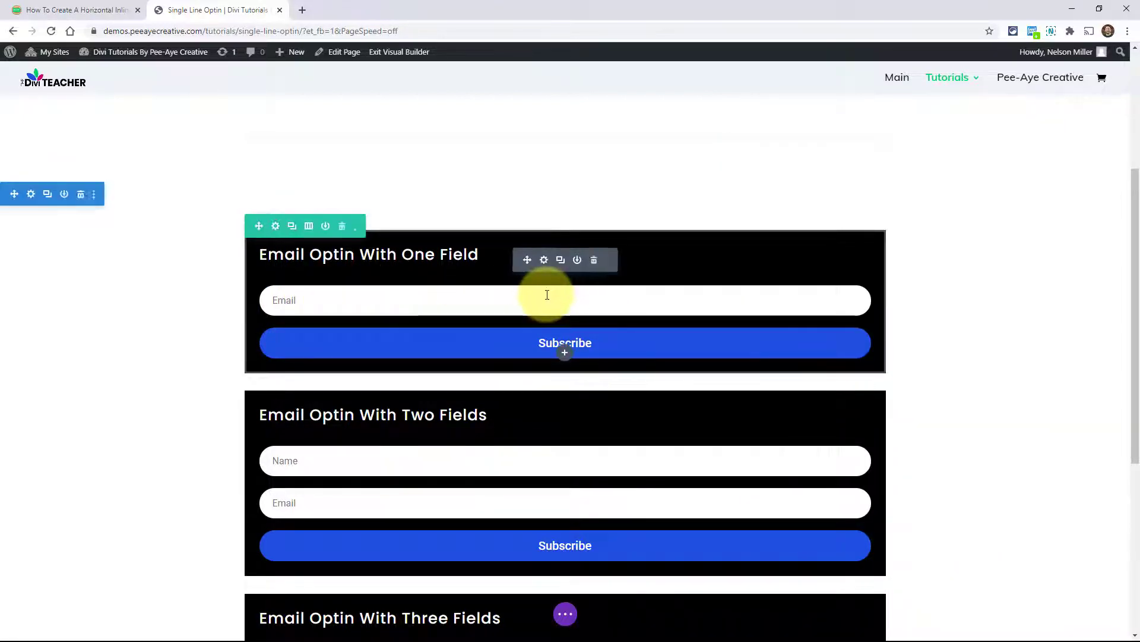
- Check the Fields options of the "Email Optin With Two Fields" module, including Use Single Name Field, and close its settings
scroll(547, 295, "down", 4)
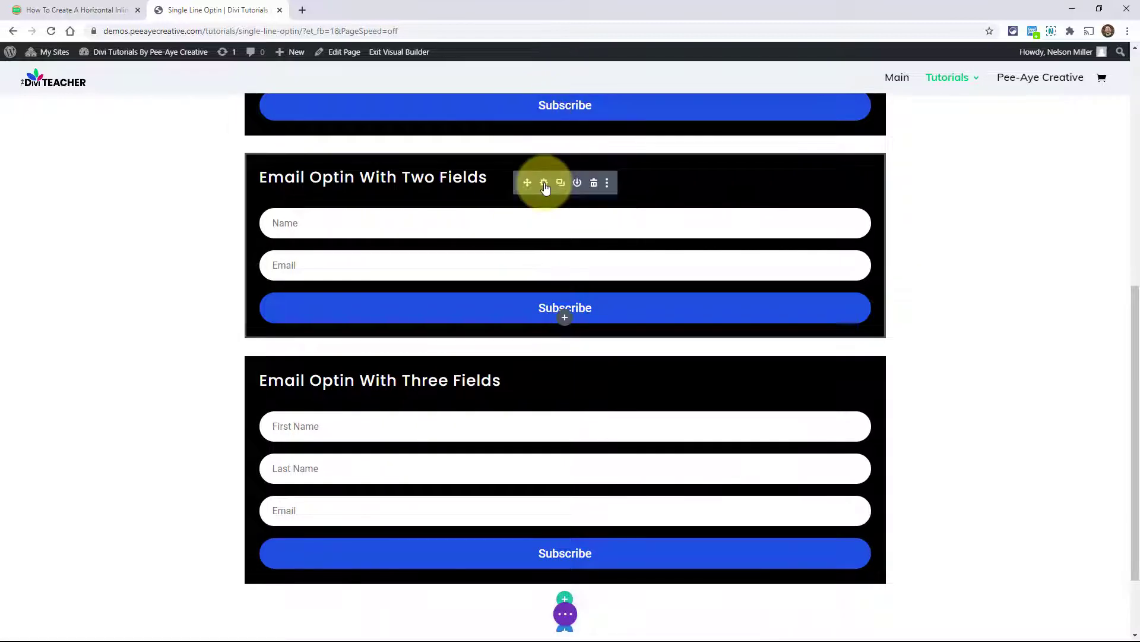
left_click(545, 185)
scroll(805, 332, "down", 3)
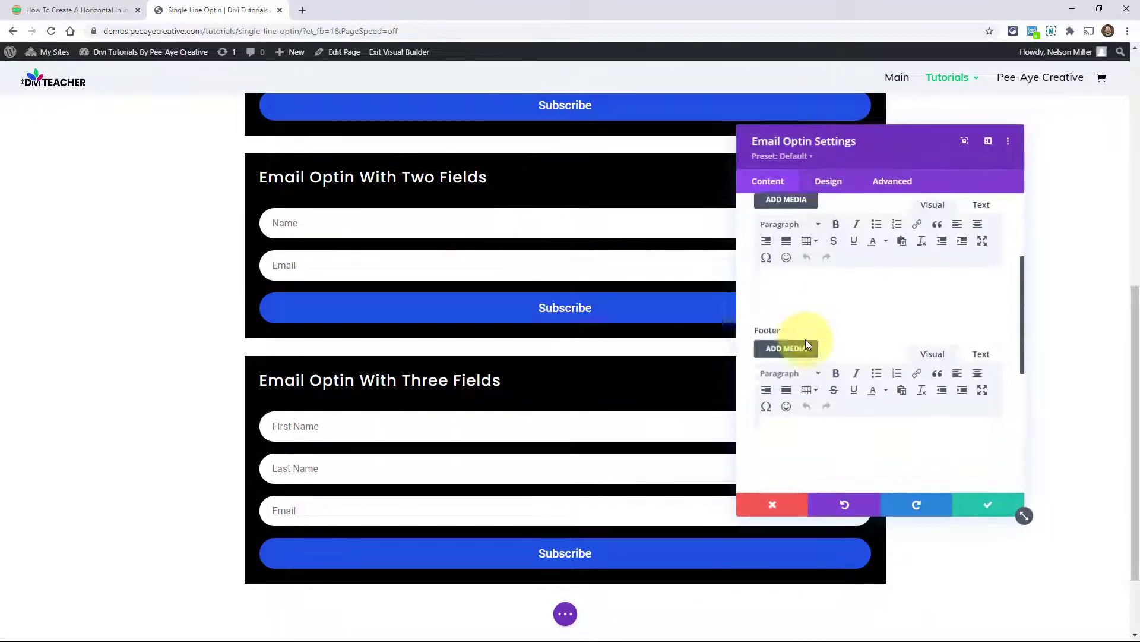
scroll(796, 362, "down", 3)
left_click(784, 389)
left_click(779, 252)
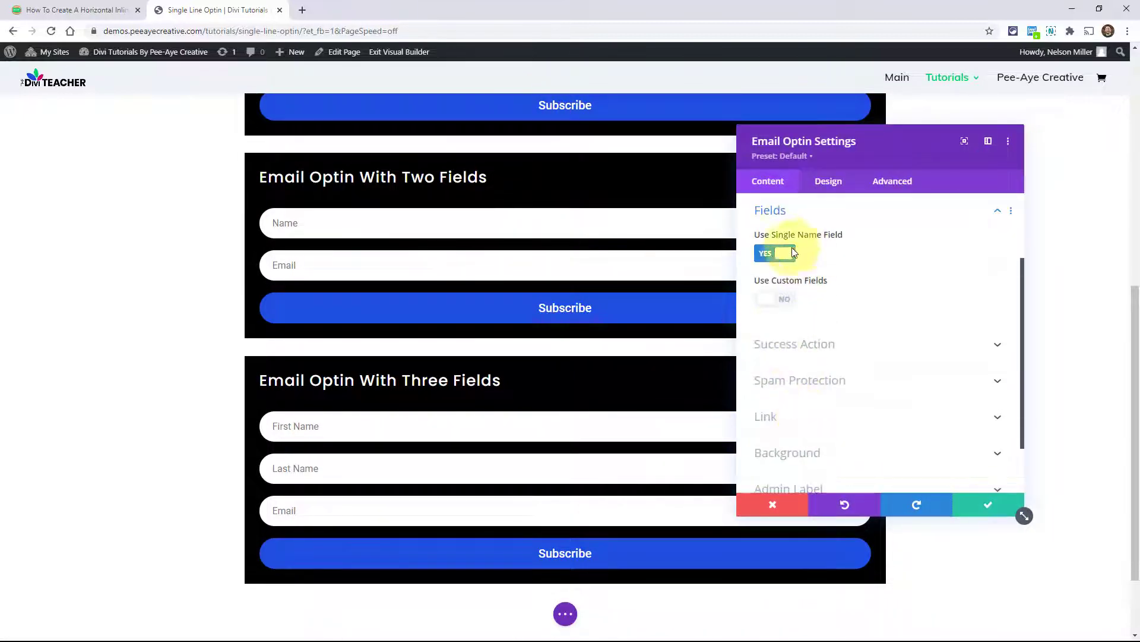
left_click(969, 504)
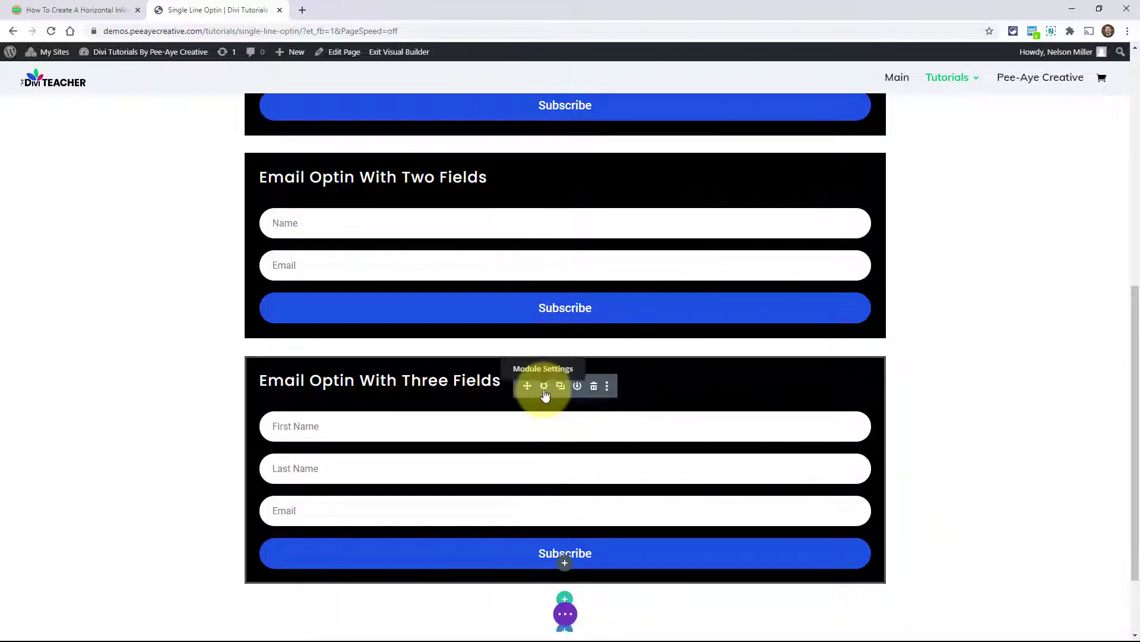
- Check the first and last name field options of the "Email Optin With Three Fields" module and close its settings
left_click(544, 387)
scroll(796, 365, "down", 3)
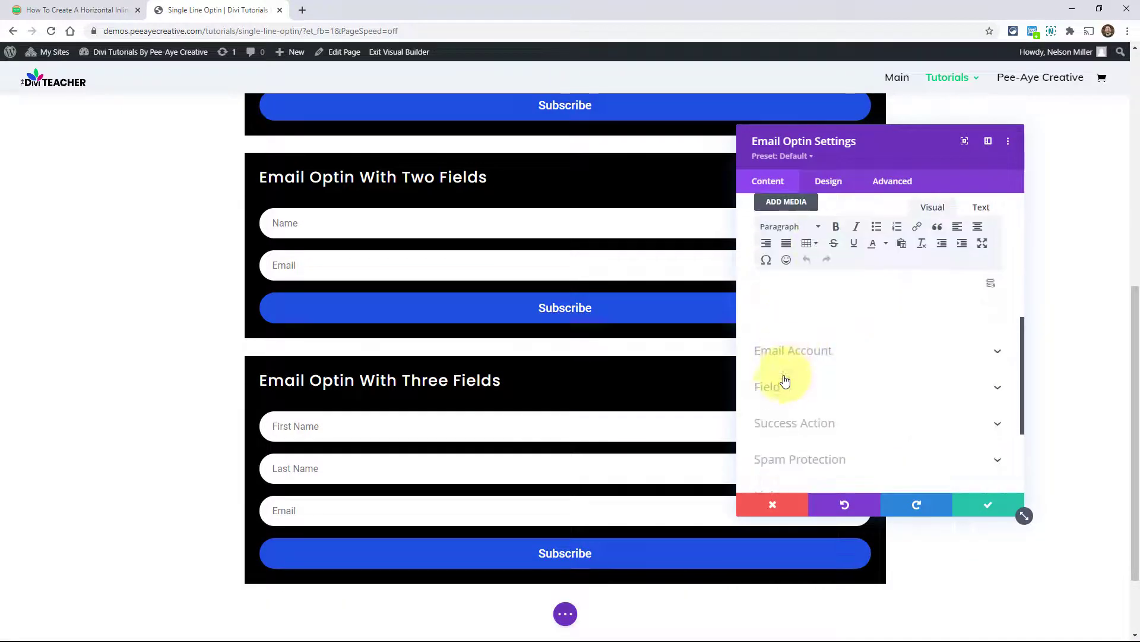
left_click(781, 389)
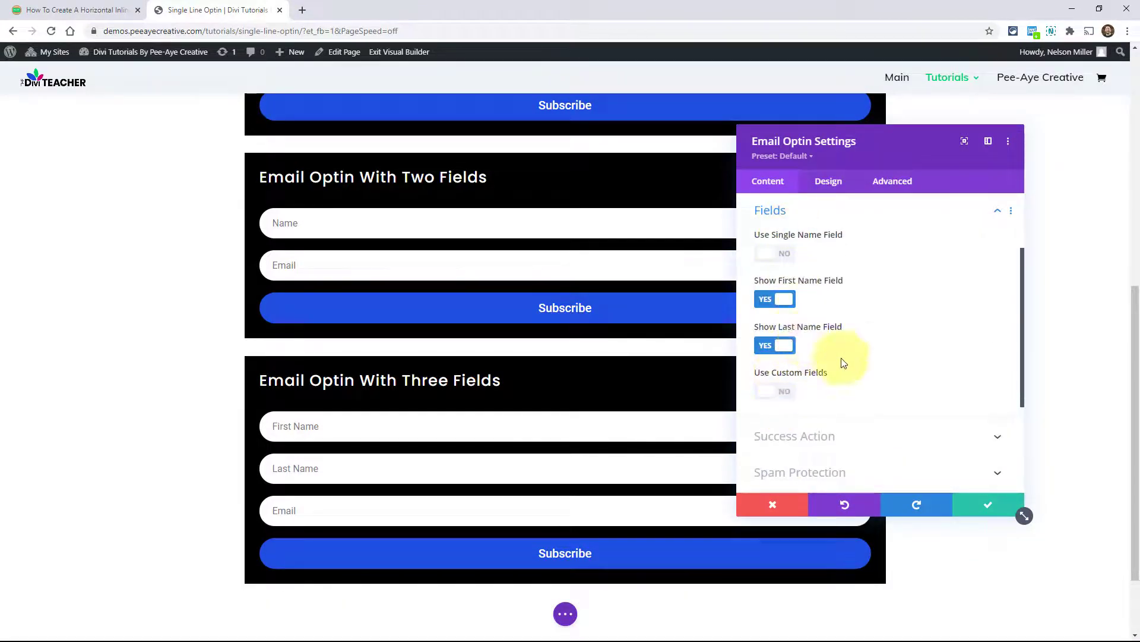
left_click(980, 504)
scroll(653, 394, "up", 5)
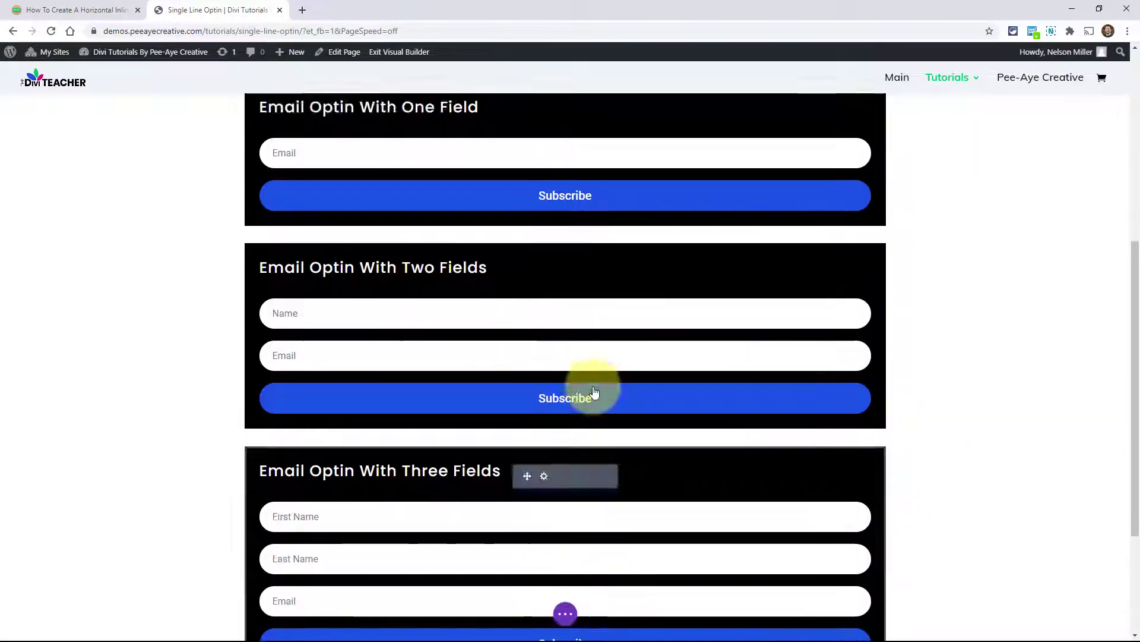
scroll(593, 386, "down", 5)
- Reread the tutorial's section on setting the email optin layout to Body On Top, Form On Bottom
left_click(72, 10)
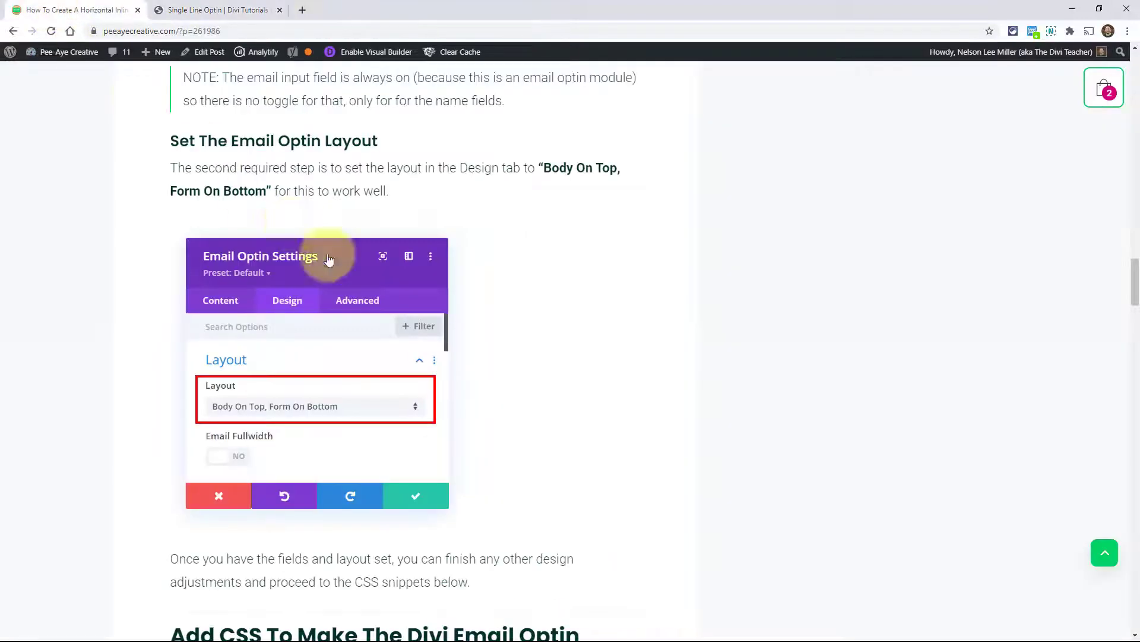
scroll(471, 371, "down", 2)
scroll(471, 370, "up", 15)
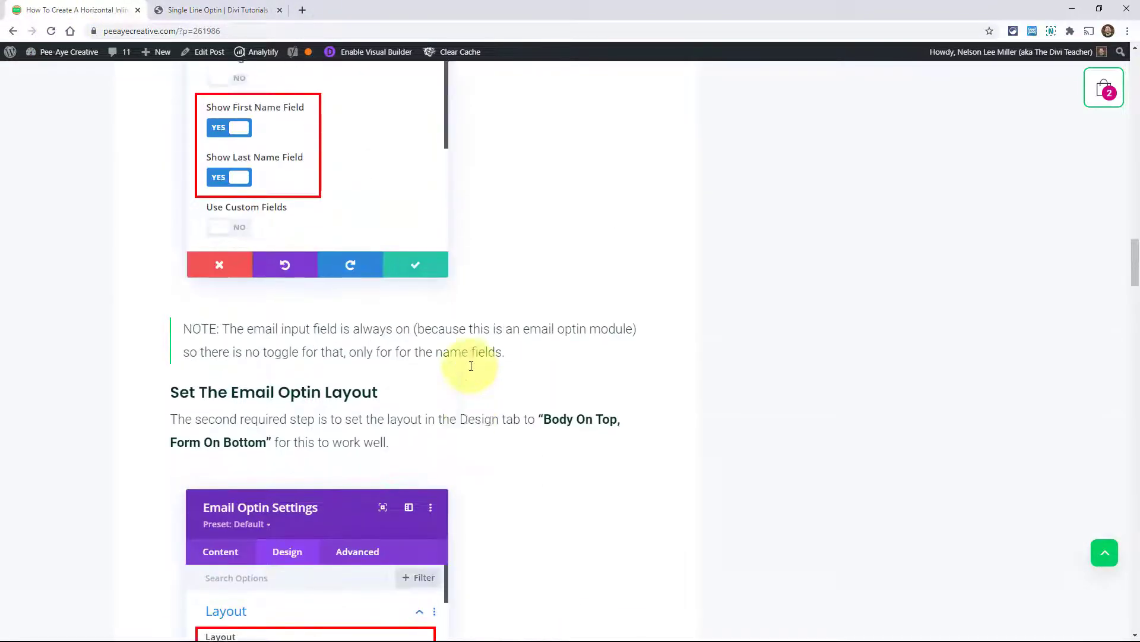
scroll(469, 369, "down", 15)
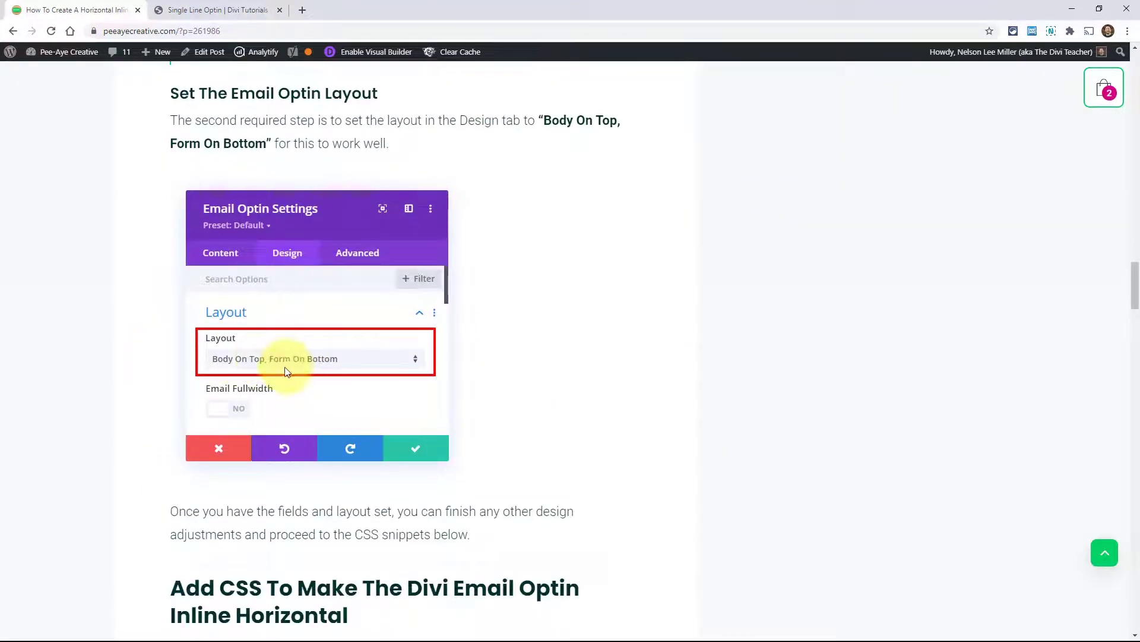
- Check the Layout option in the one-field optin's design settings on the demo page and close the module settings
left_click(202, 9)
scroll(606, 247, "up", 6)
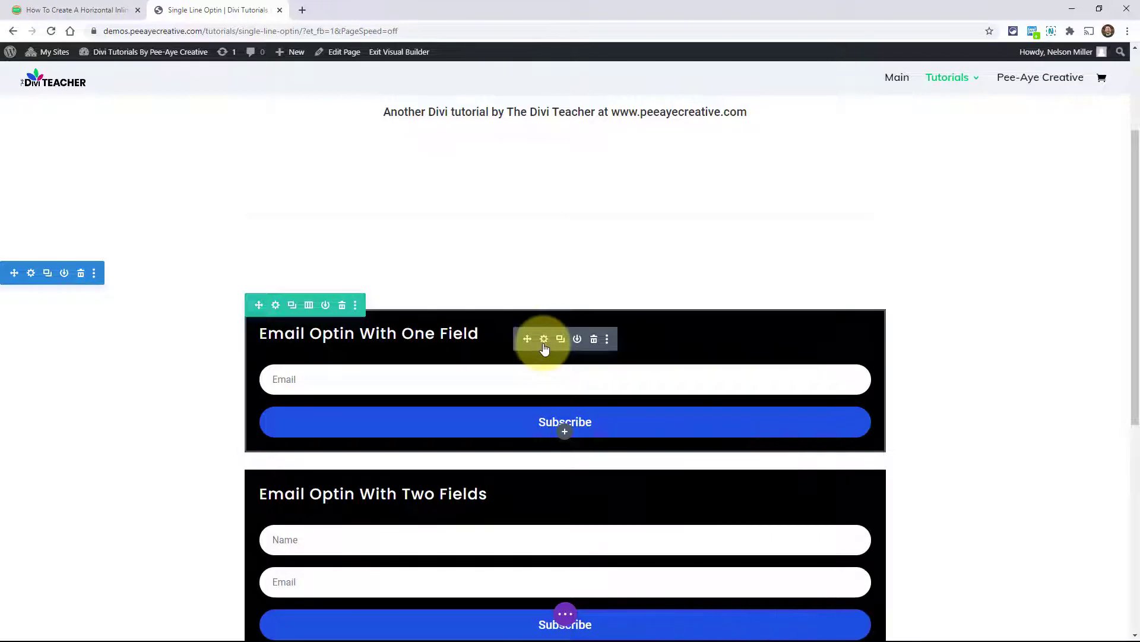
left_click(544, 340)
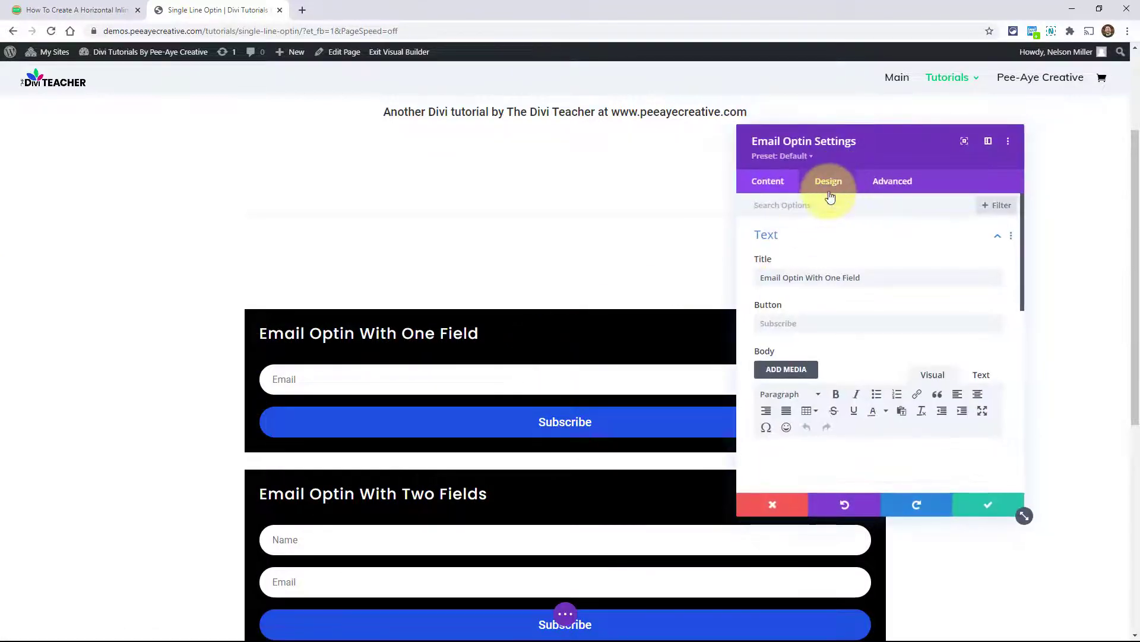
left_click(830, 181)
left_click(792, 236)
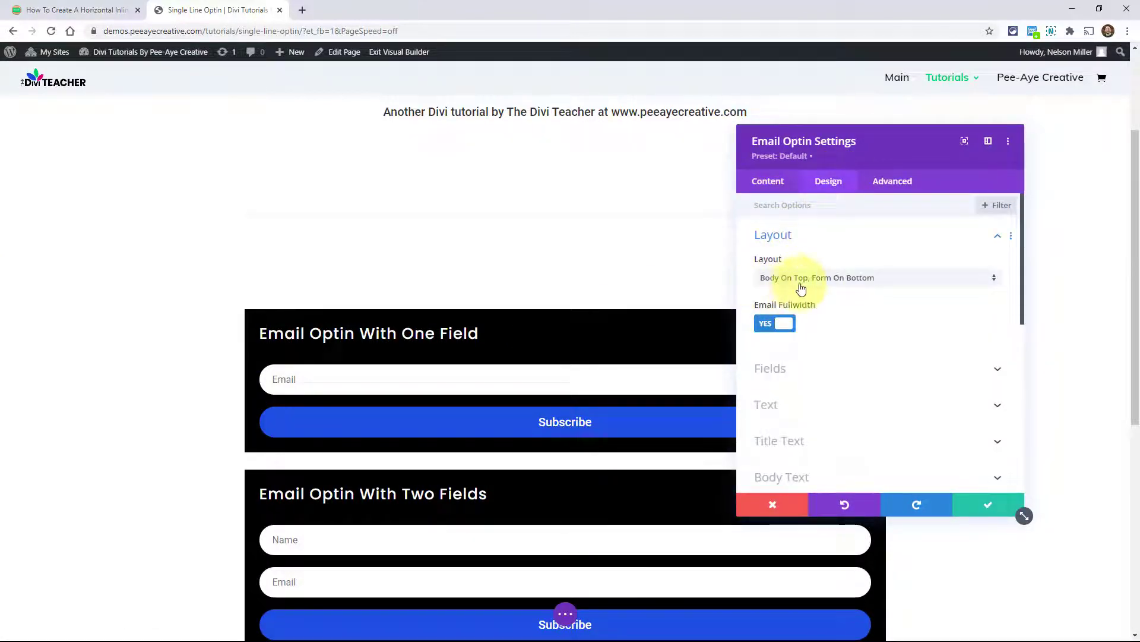
left_click(984, 517)
scroll(606, 395, "down", 4)
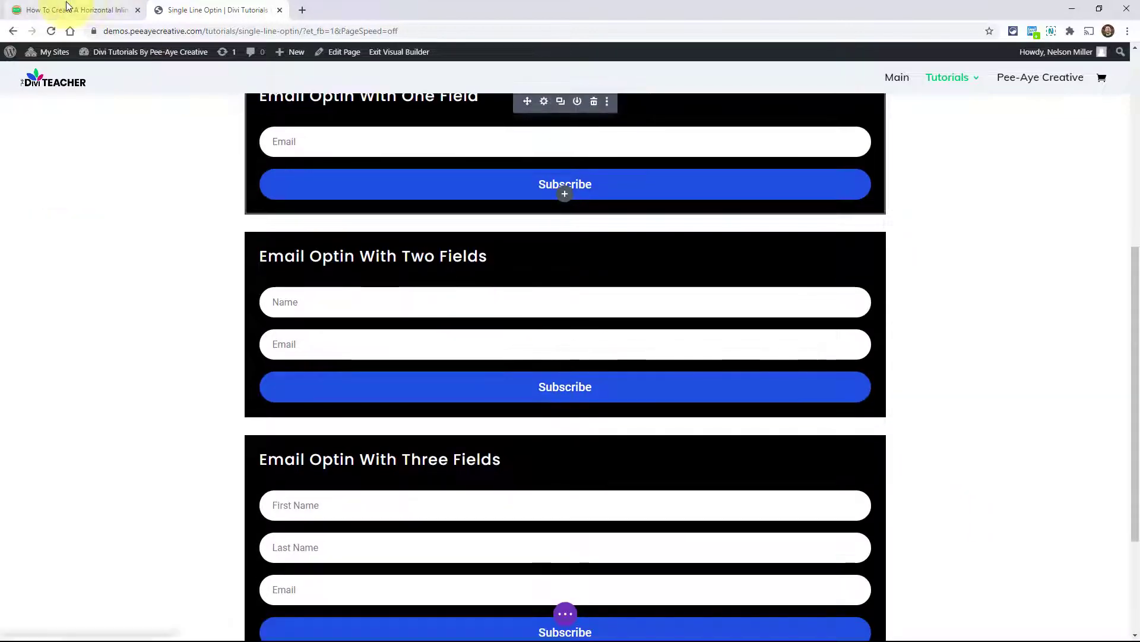
- Read in the tutorial where to paste the CSS and review the snippets for one, two and three fields
left_click(74, 9)
scroll(349, 313, "down", 7)
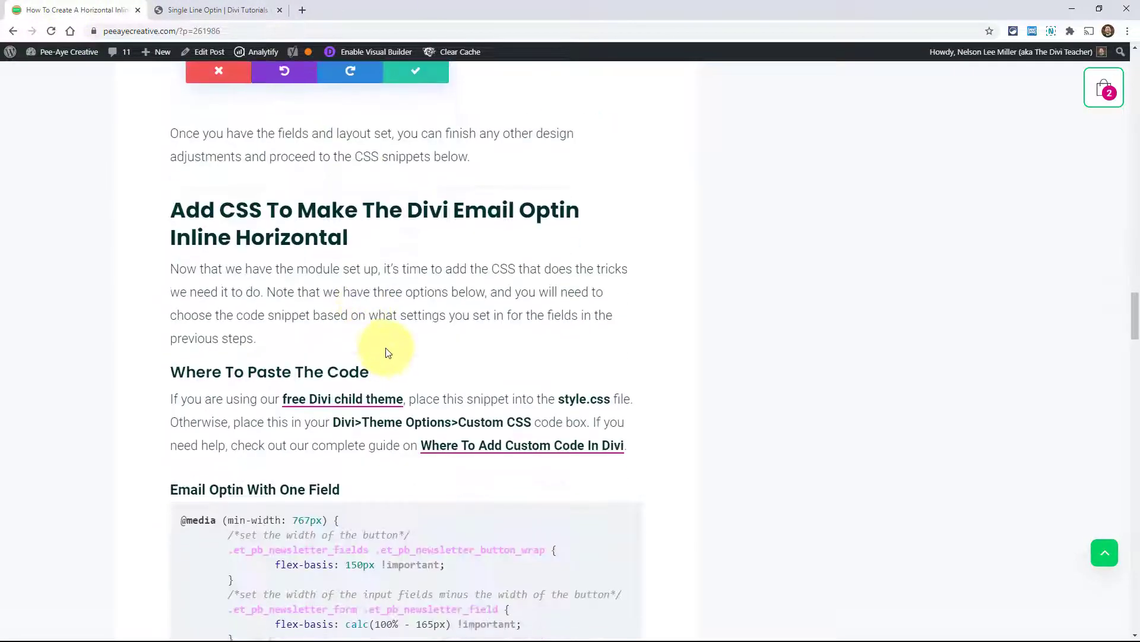
scroll(396, 364, "down", 3)
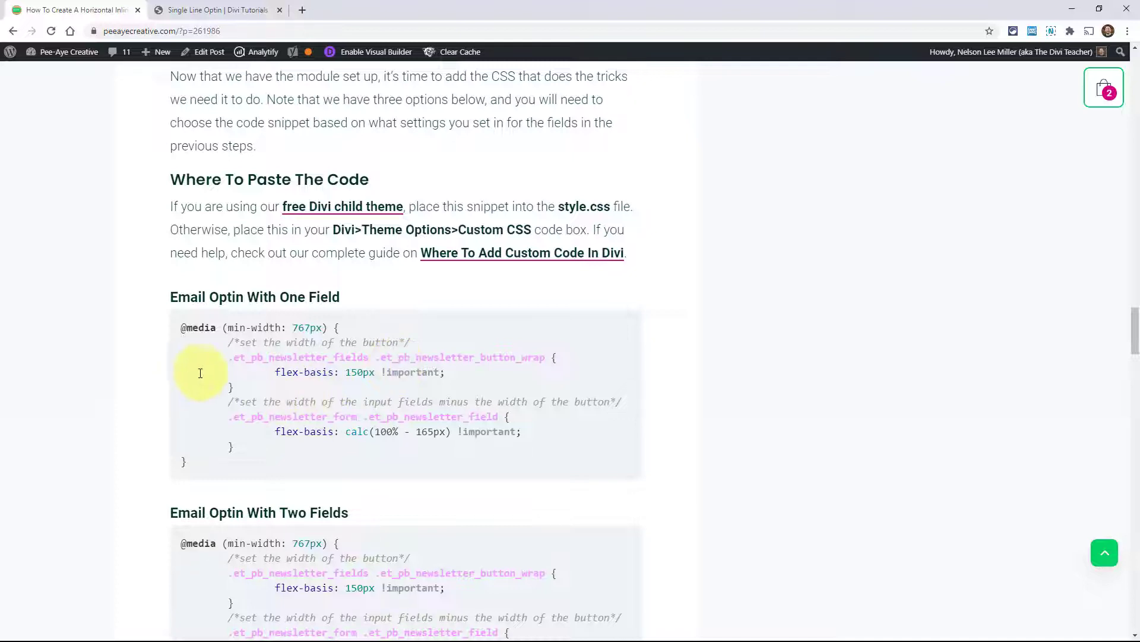
scroll(204, 369, "down", 6)
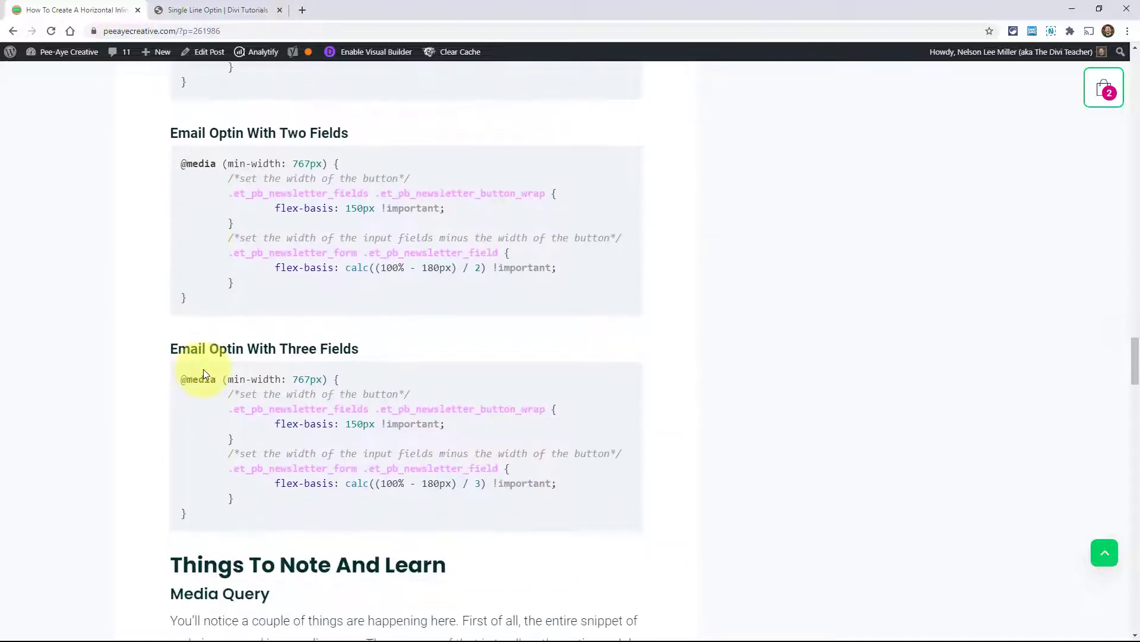
scroll(203, 373, "up", 2)
scroll(203, 373, "up", 3)
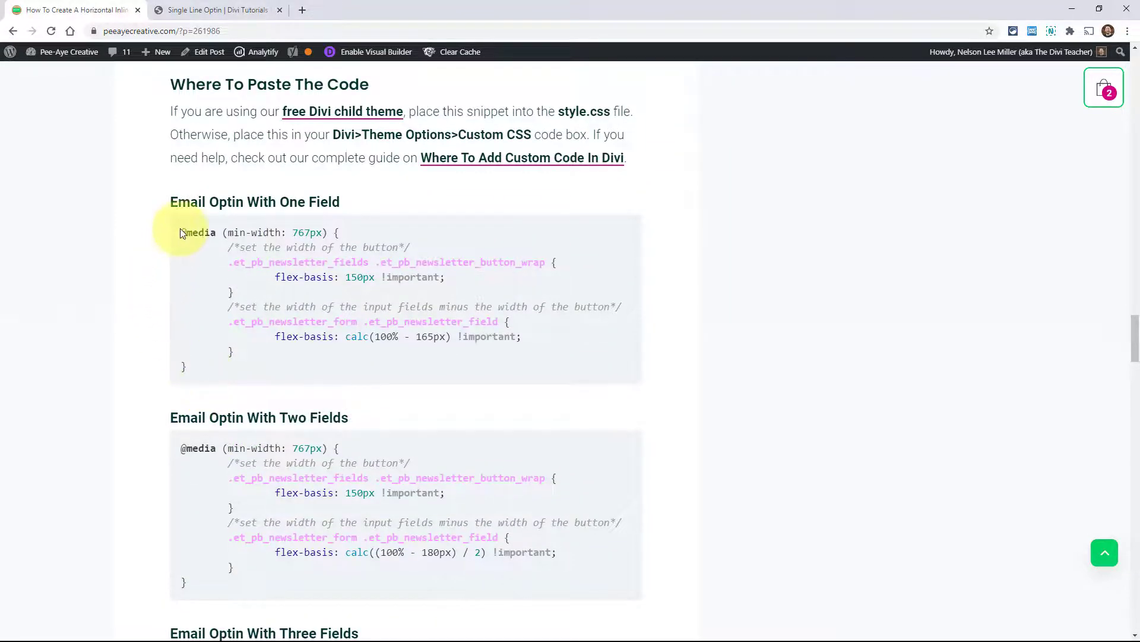
- Copy the tutorial's "Email Optin With One Field" CSS snippet and paste it into the demo page's Custom CSS in Page Settings
left_click_drag(181, 232, 203, 370)
key("ctrl+c")
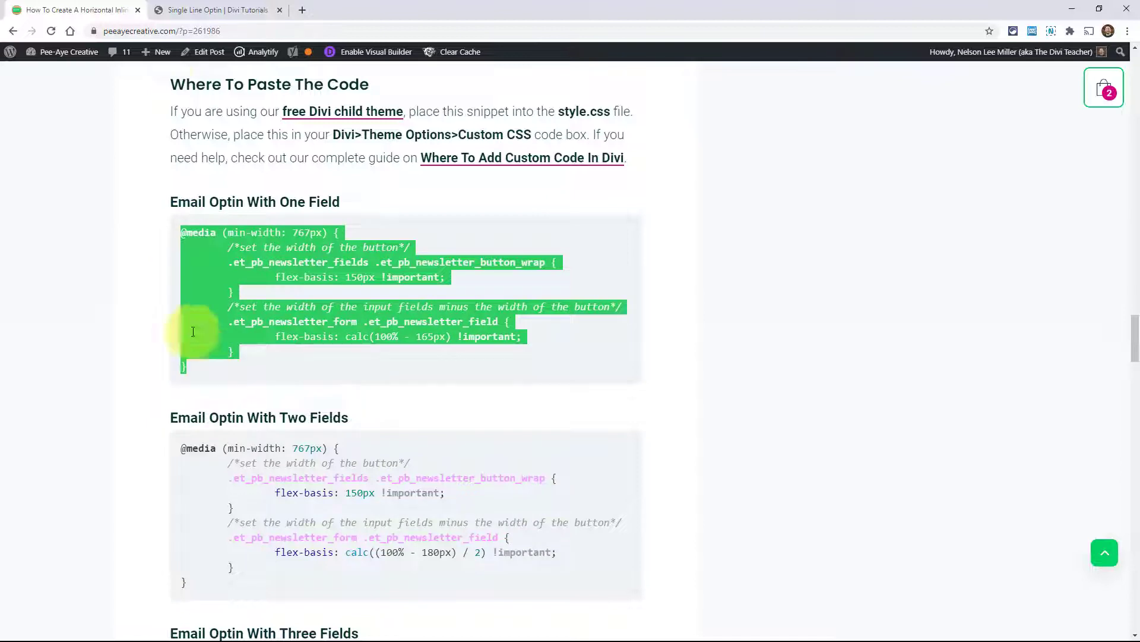
left_click(189, 13)
scroll(570, 357, "up", 5)
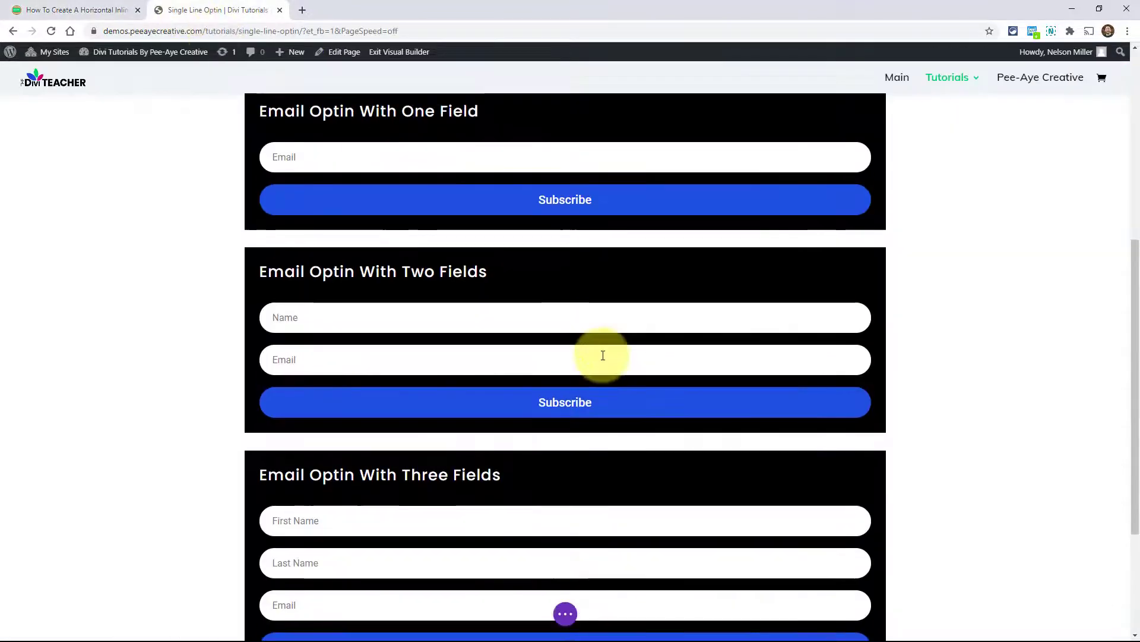
left_click(567, 612)
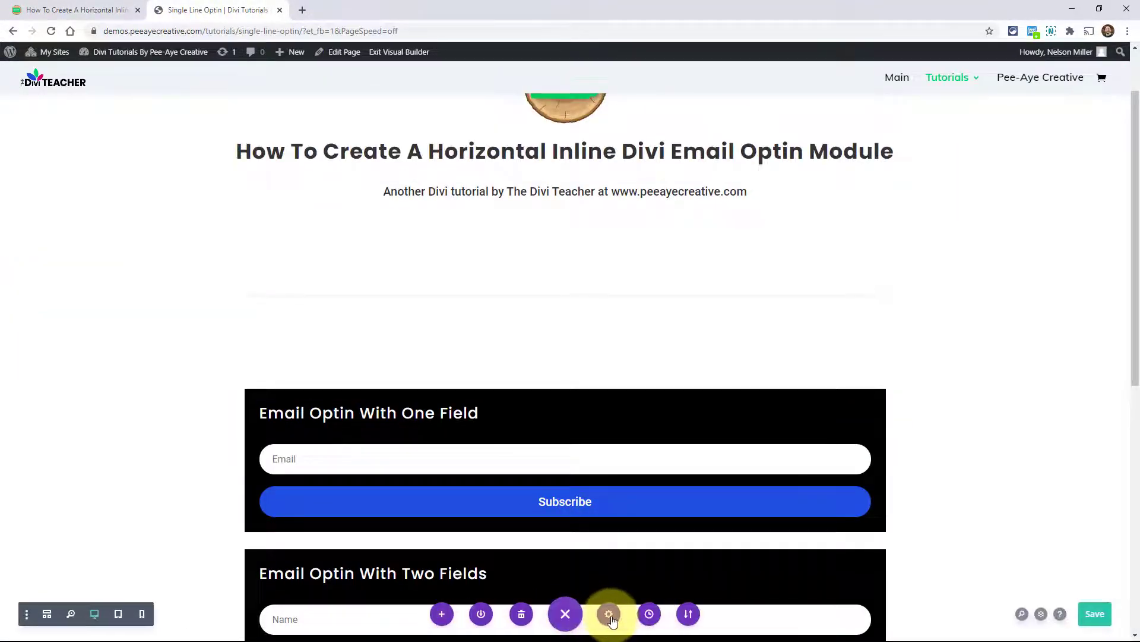
left_click(609, 613)
left_click(888, 170)
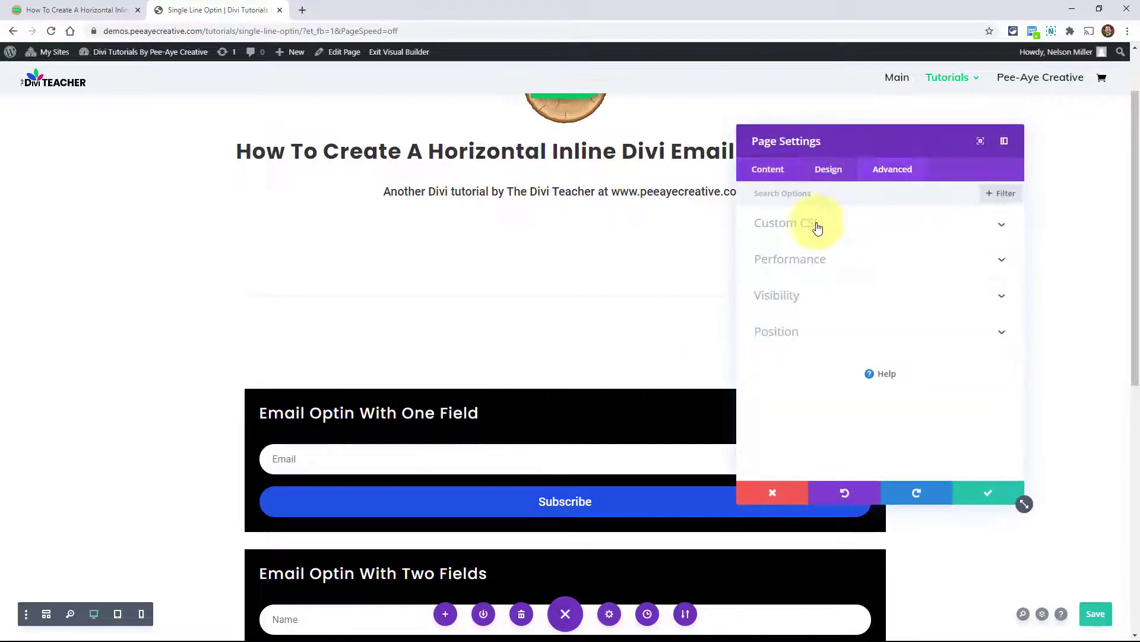
left_click(808, 224)
left_click(808, 298)
key("ctrl+v")
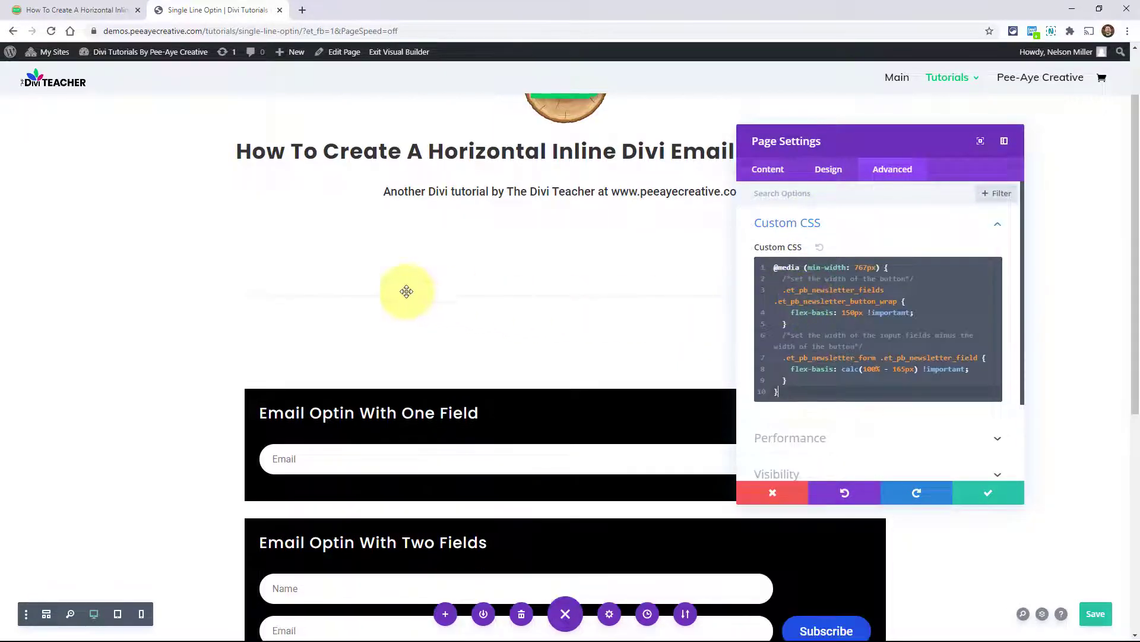
- Move the Page Settings window clear of the Subscribe buttons to inspect the three optins
scroll(272, 290, "down", 3)
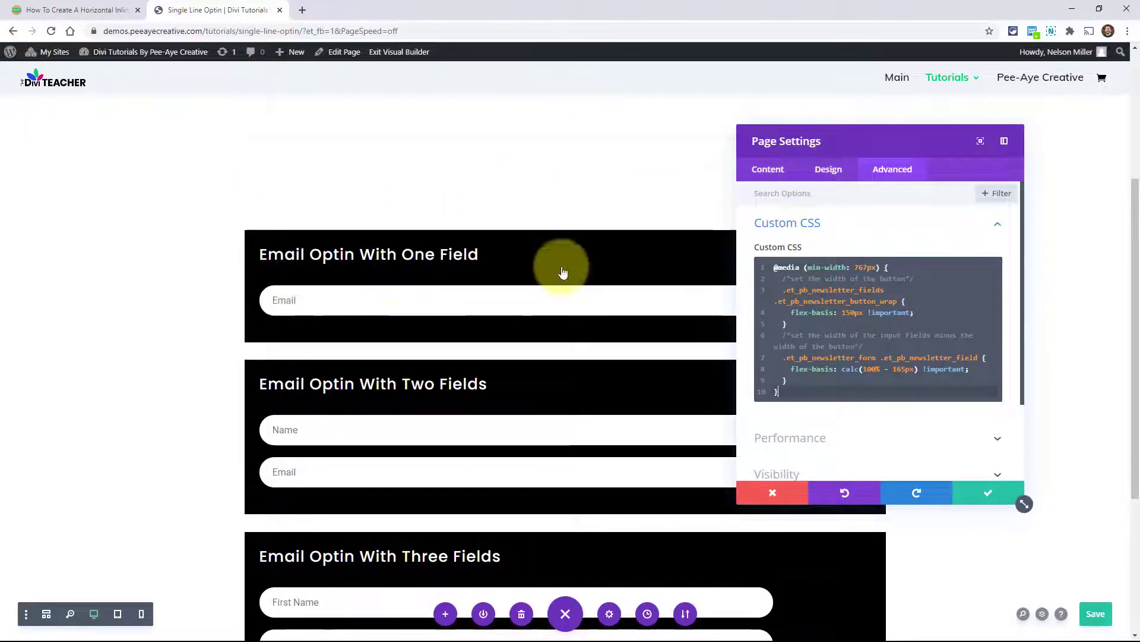
scroll(377, 346, "down", 3)
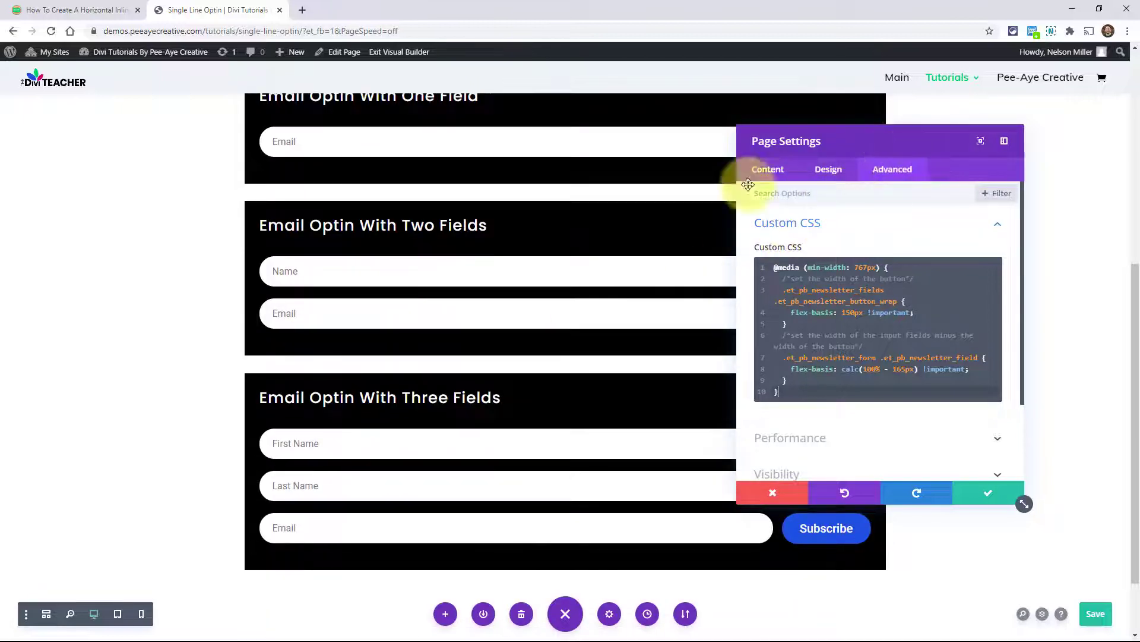
left_click_drag(746, 173, 199, 153)
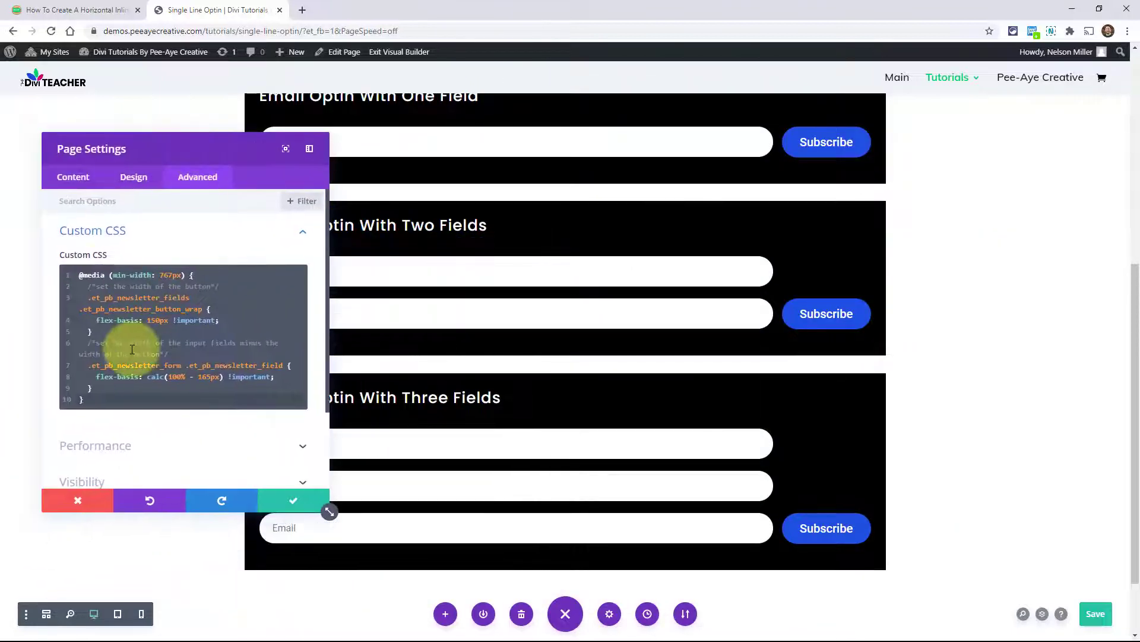
- Clear and re-paste the one-field snippet in the page's Custom CSS to compare the optins with and without it
left_click(117, 259)
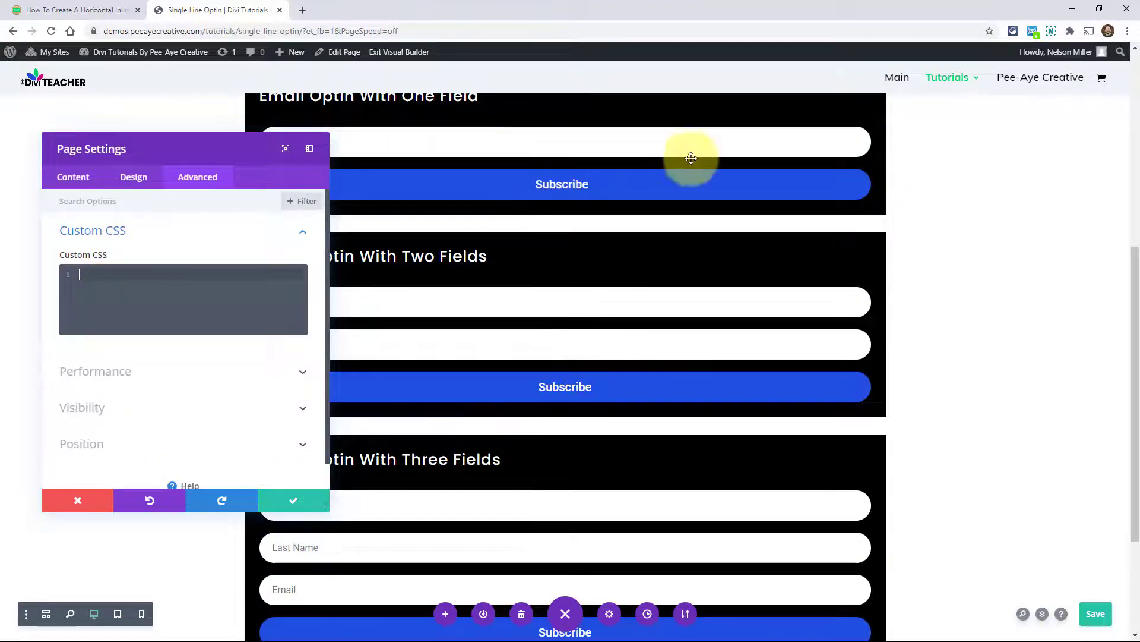
left_click(109, 288)
key("ctrl+v")
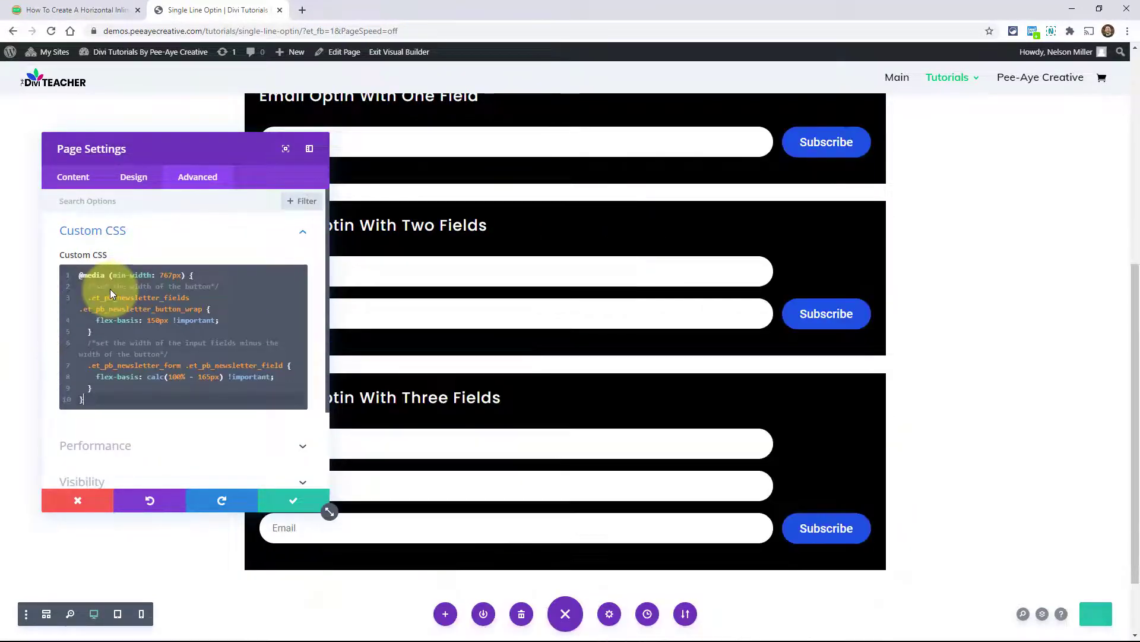
key("ctrl+z")
scroll(367, 376, "up", 3)
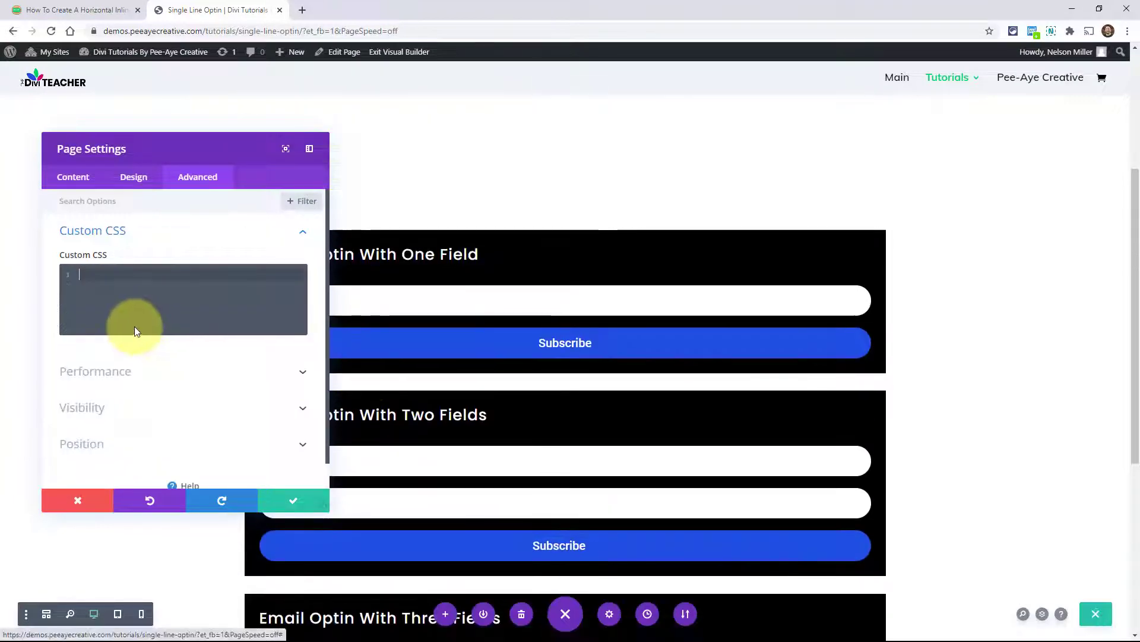
key("ctrl+v")
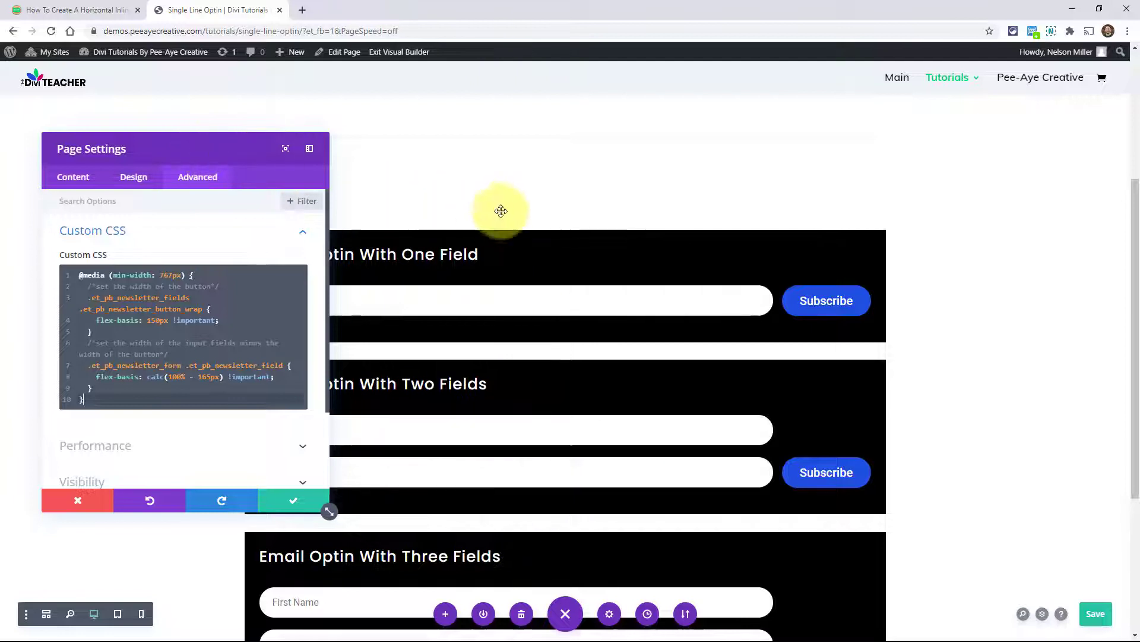
- Copy the tutorial's "Email Optin With Two Fields" snippet and replace the demo page's Custom CSS with it
left_click(33, 8)
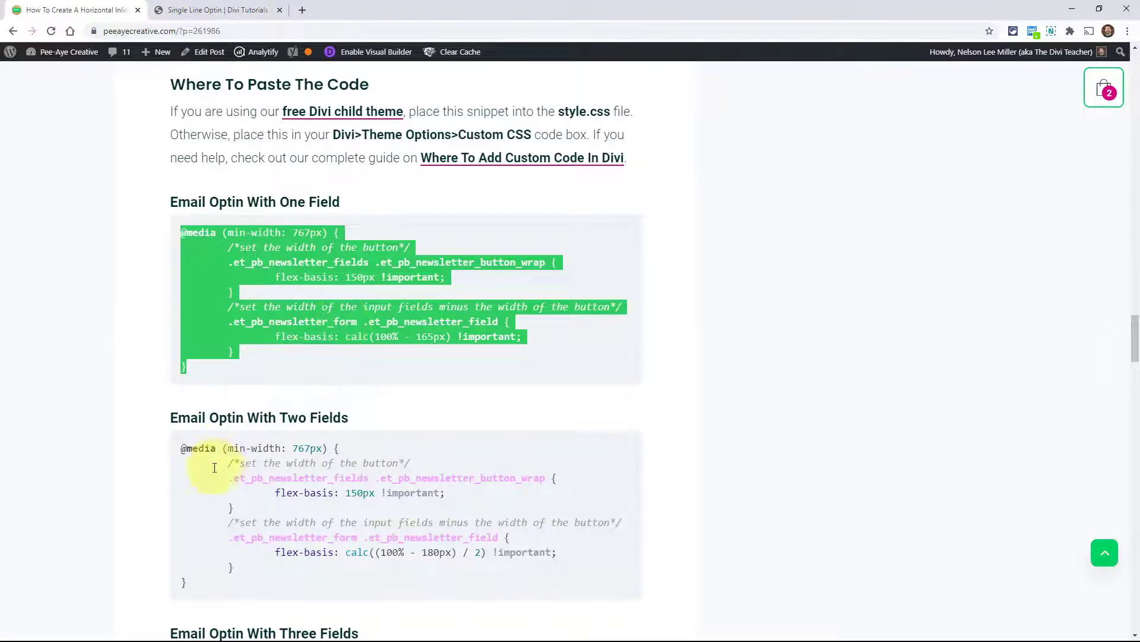
scroll(196, 505, "down", 3)
left_click(187, 442)
key("ctrl+c")
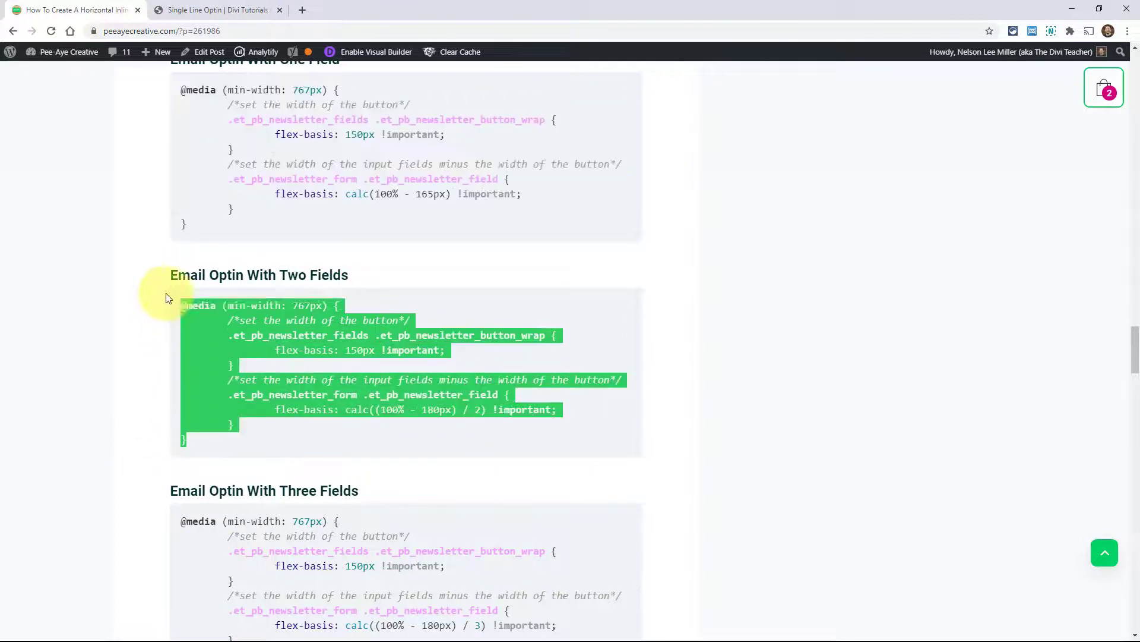
left_click(202, 10)
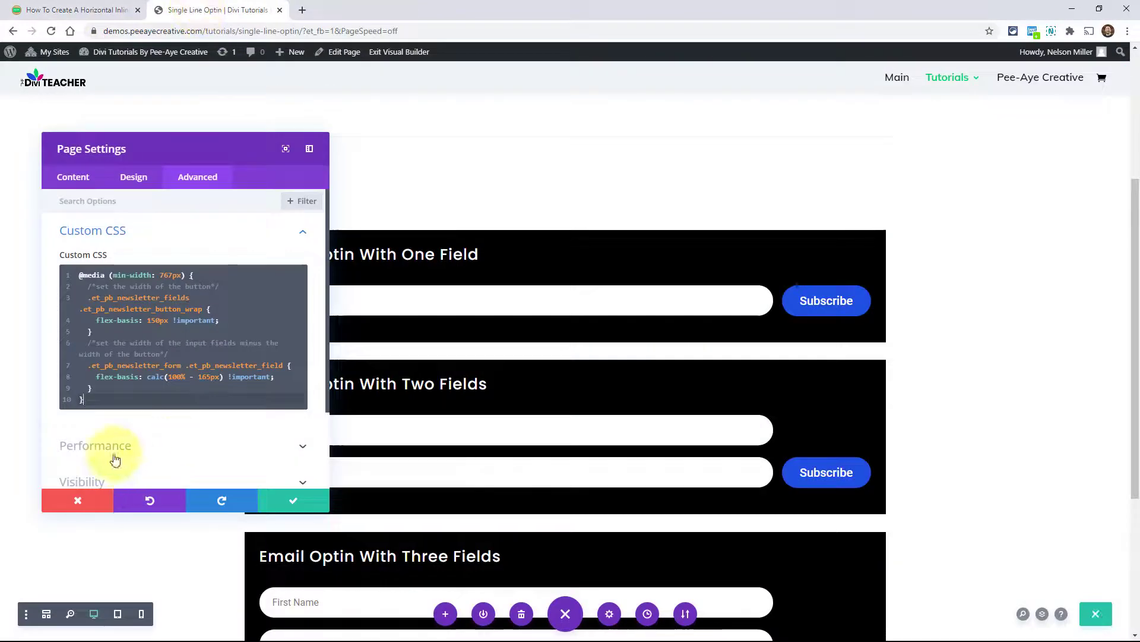
left_click(115, 368)
key("ctrl+a")
key("Delete")
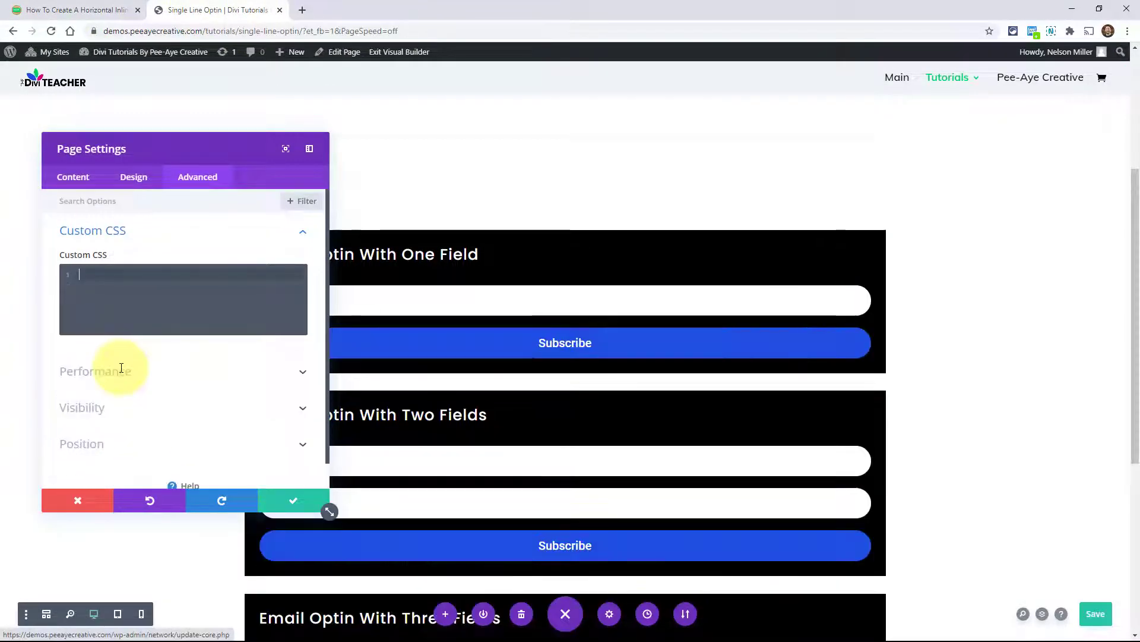
key("ctrl+v")
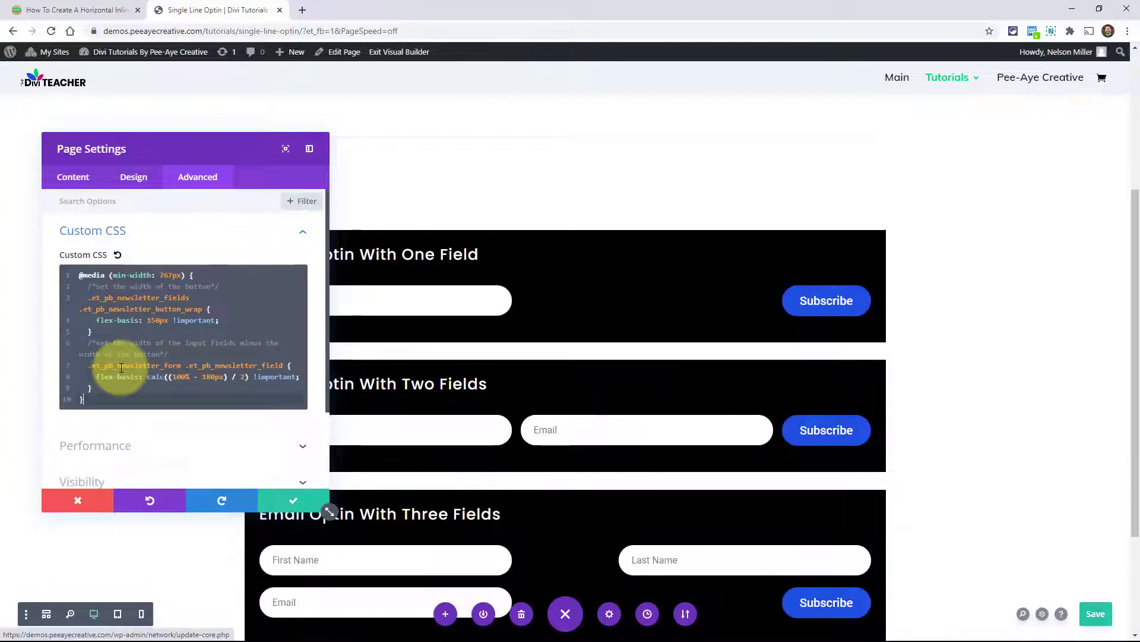
- Move the Page Settings window aside to inspect how the three optin modules look with the two-field snippet
scroll(886, 413, "down", 3)
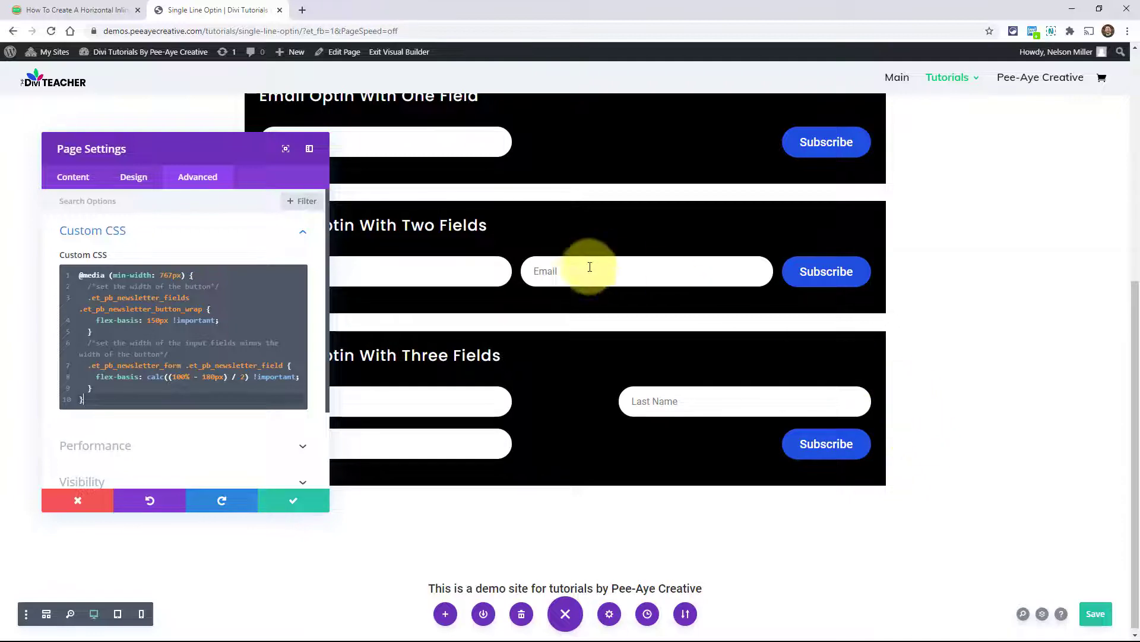
left_click_drag(228, 154, 135, 148)
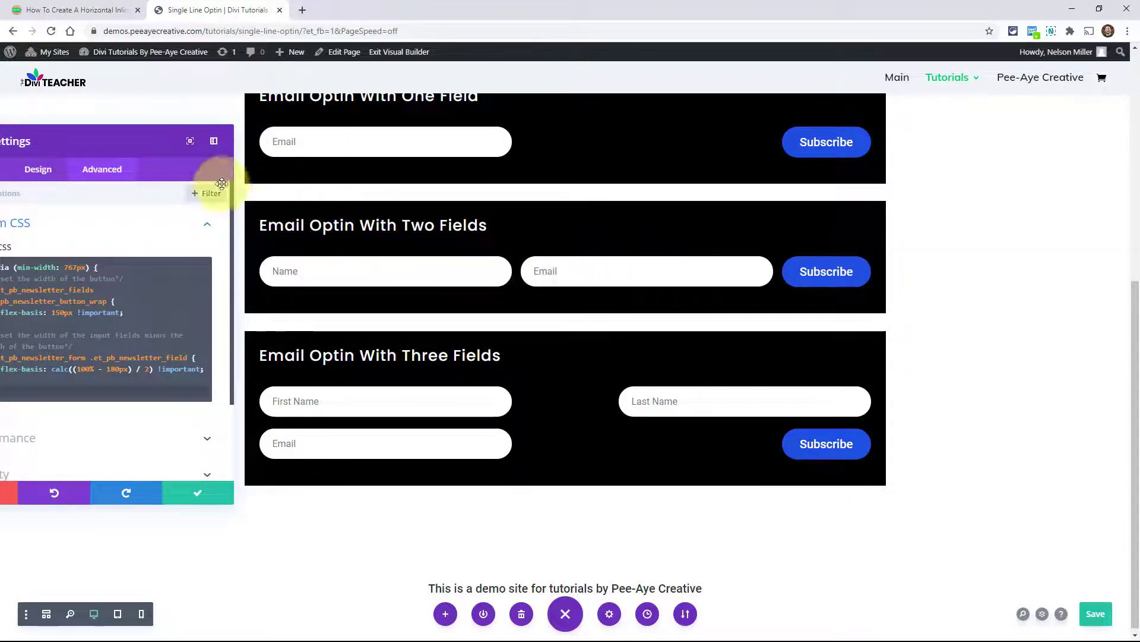
left_click_drag(151, 143, 293, 145)
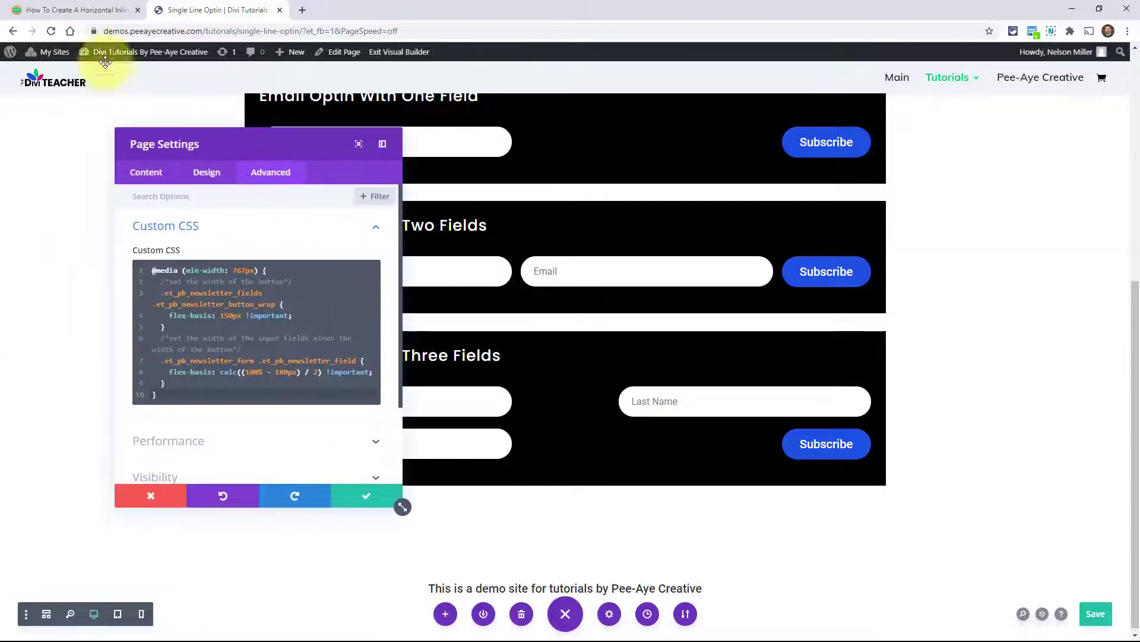
- Replace the demo page's Custom CSS with the tutorial's "Email Optin With Three Fields" snippet and move Page Settings off the optins
left_click(47, 10)
scroll(208, 387, "down", 3)
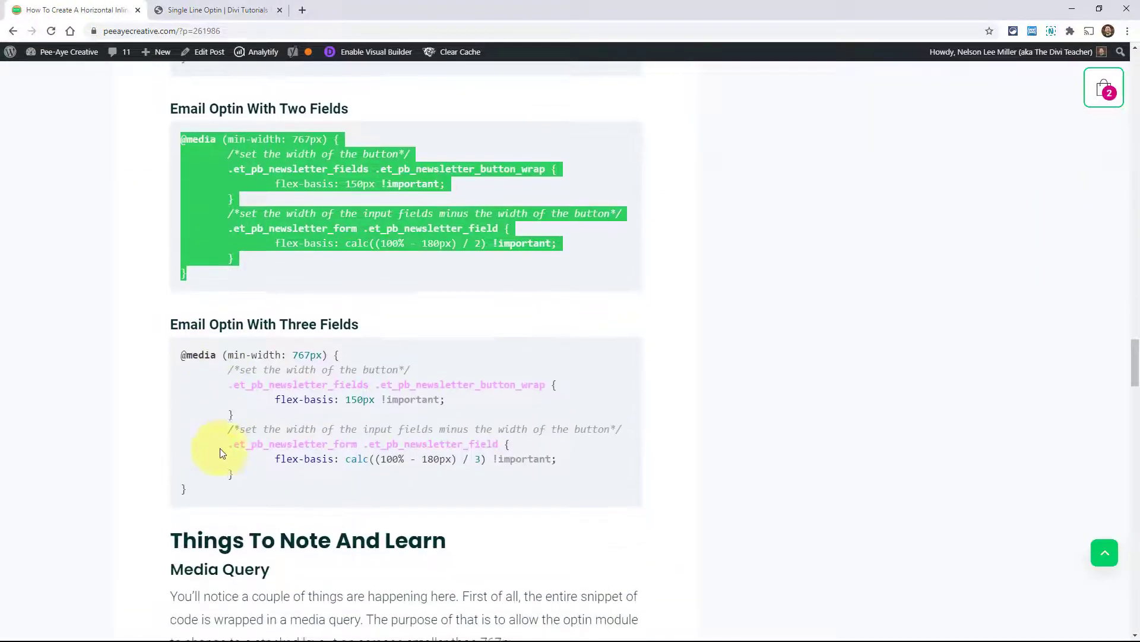
left_click_drag(187, 467, 184, 335)
key("ctrl+c")
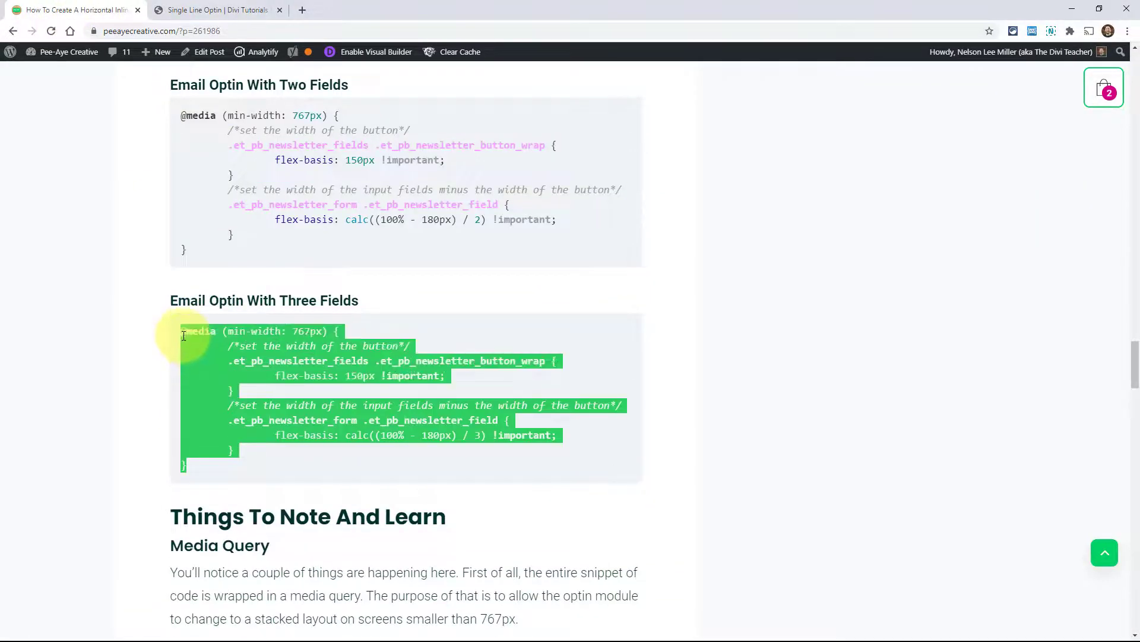
left_click(216, 10)
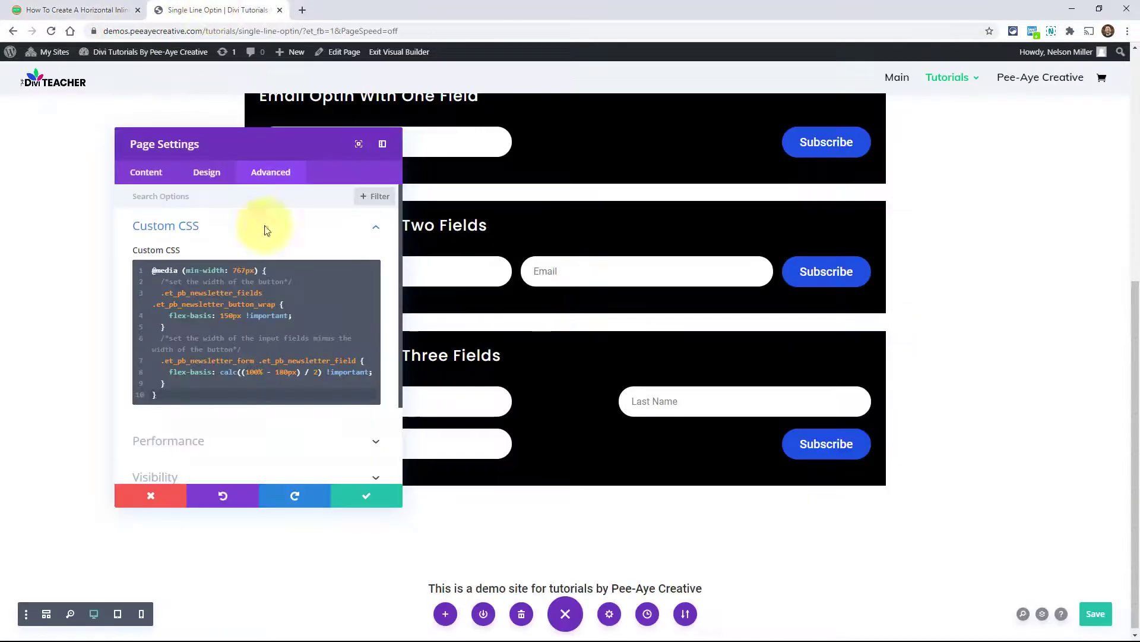
left_click(245, 303)
key("ctrl+a")
key("ctrl+v")
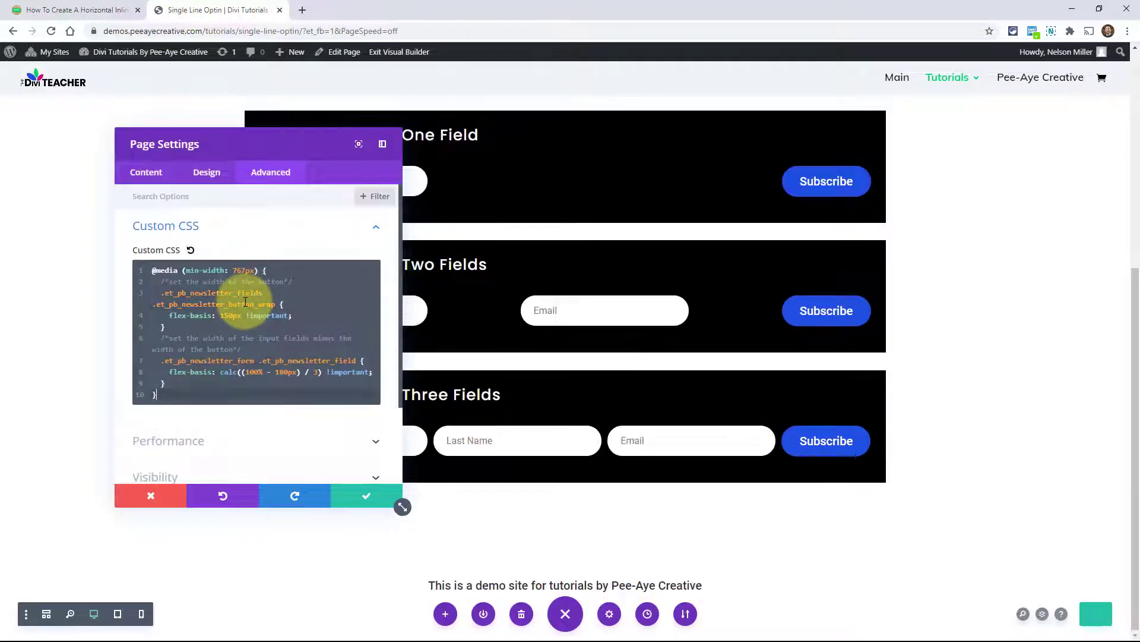
left_click_drag(280, 145, 193, 129)
left_click(158, 363)
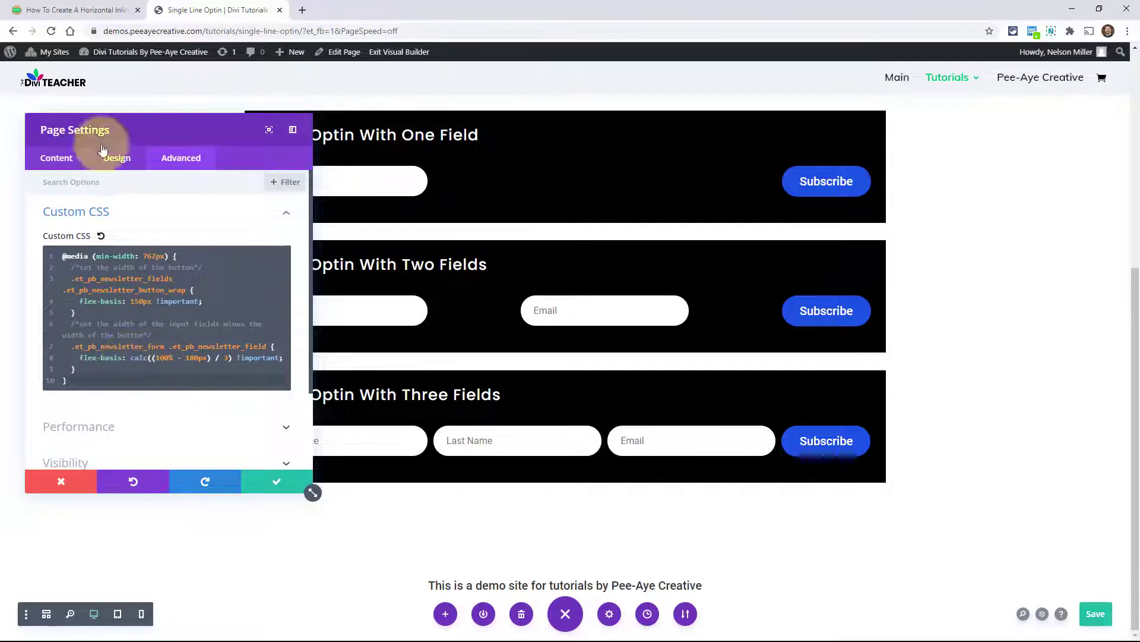
- Read the Media Query note under "Things To Note And Learn" in the tutorial
left_click(59, 10)
scroll(357, 363, "down", 4)
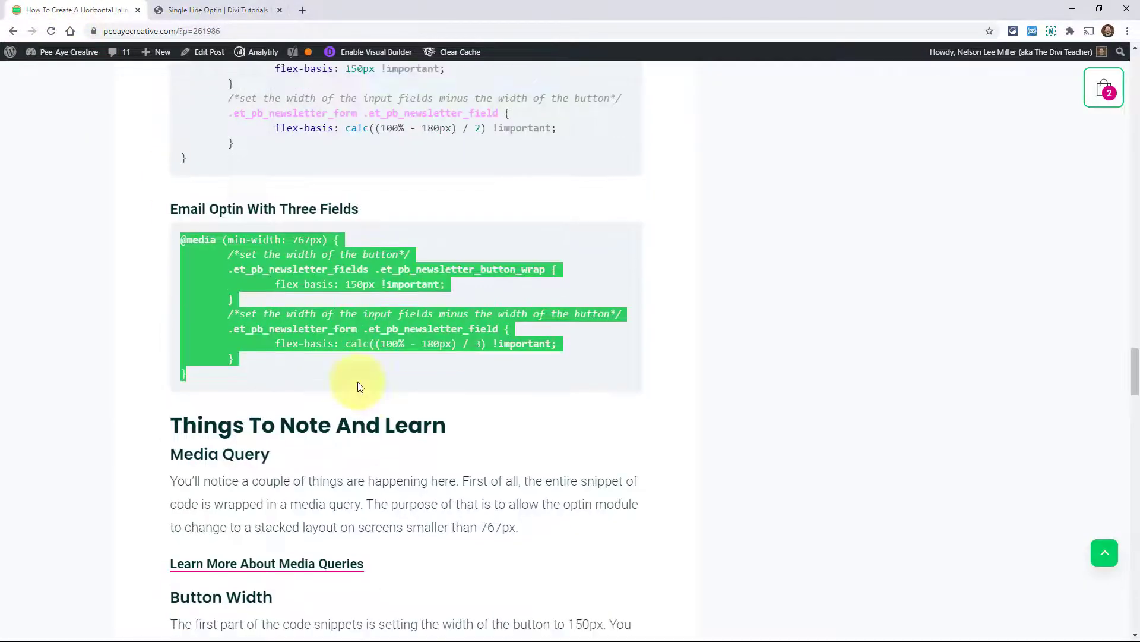
left_click(184, 312)
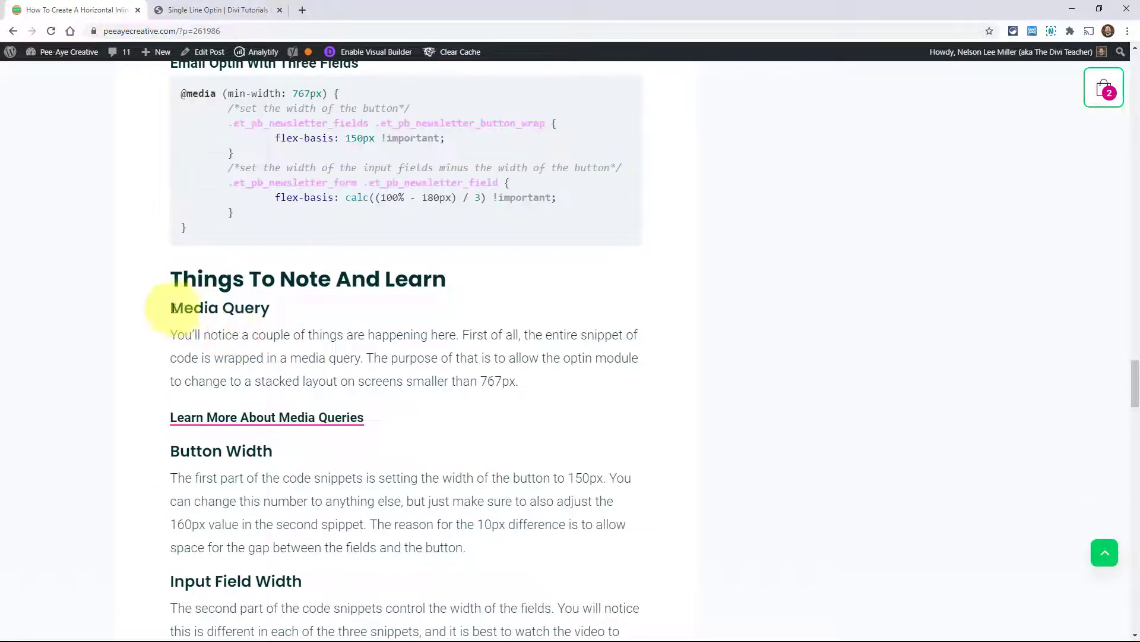
left_click_drag(173, 308, 262, 306)
left_click(196, 324)
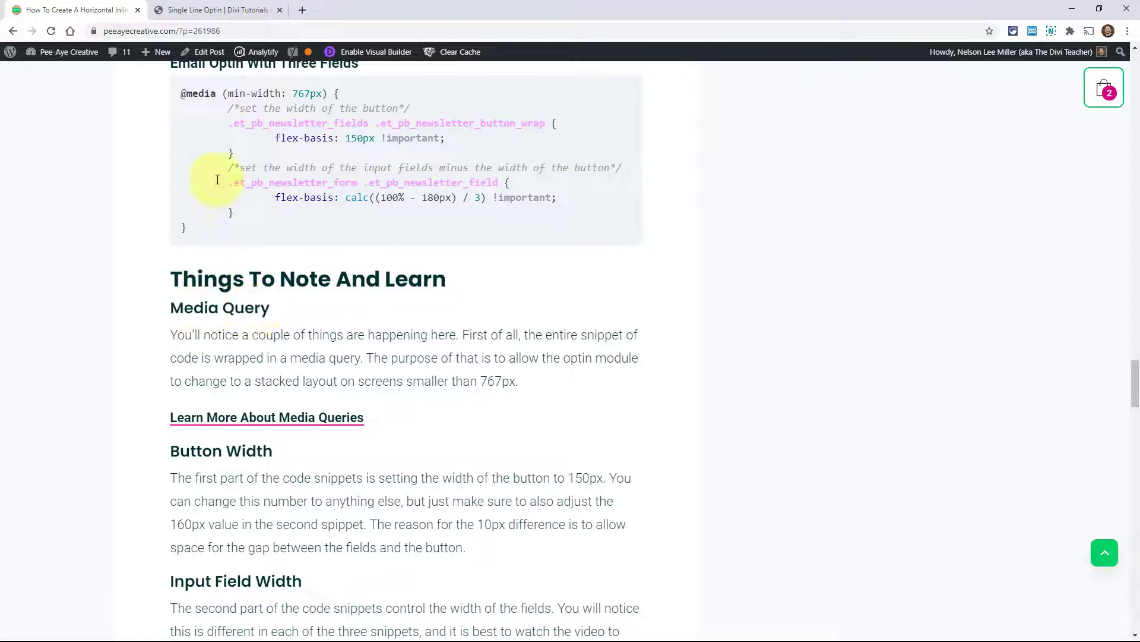
- Check the min-width media query in the demo page's Custom CSS and accept the Page Settings
left_click(192, 10)
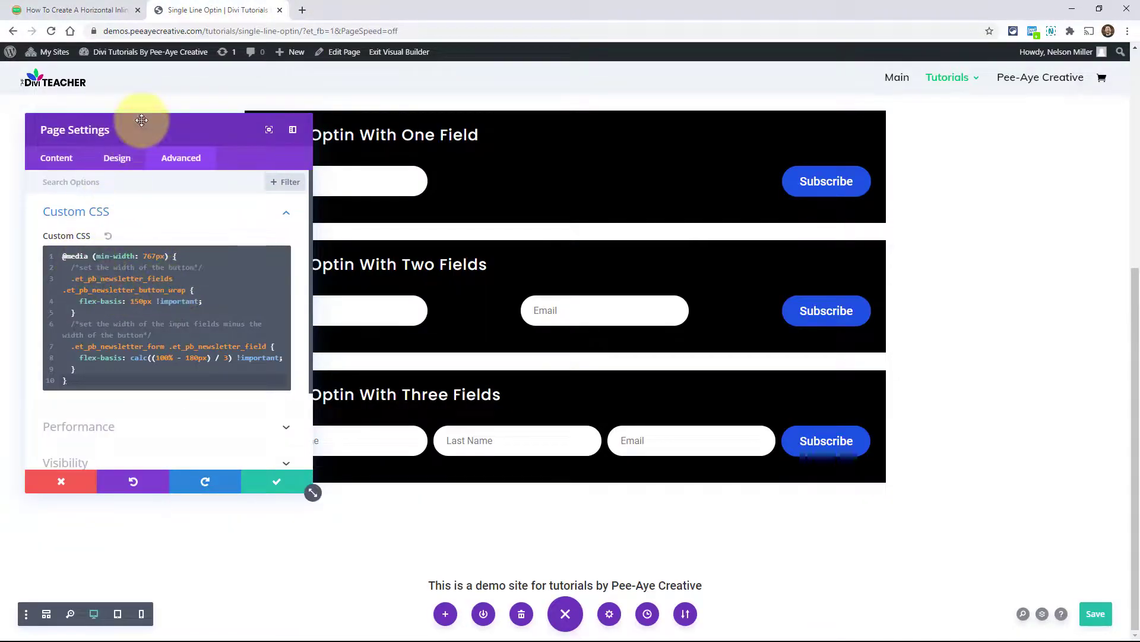
left_click(66, 253)
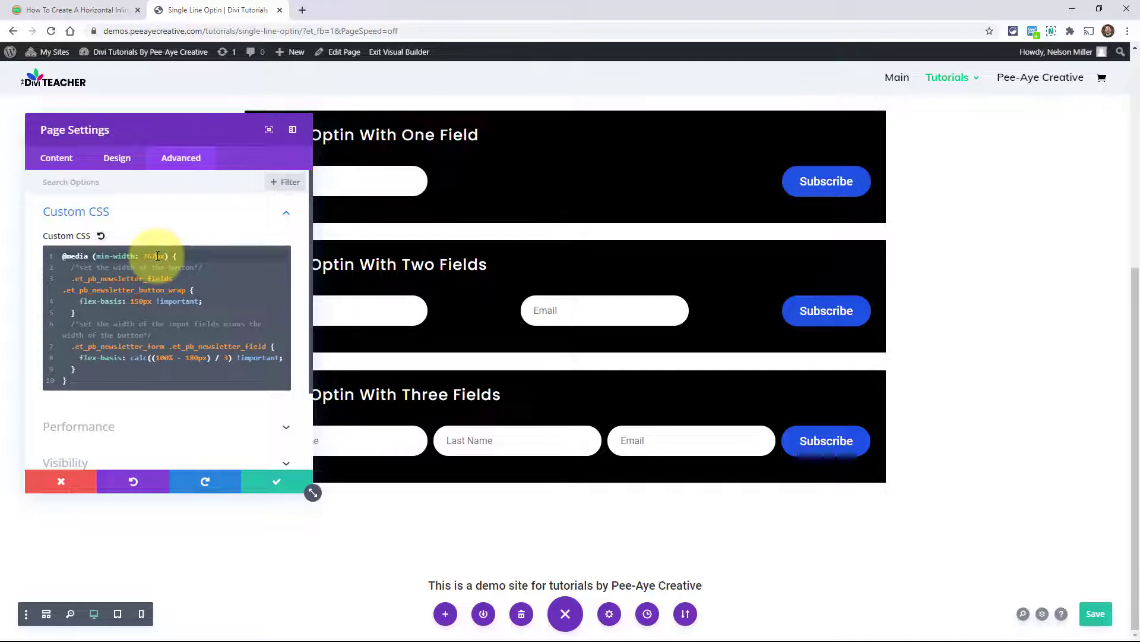
left_click(275, 485)
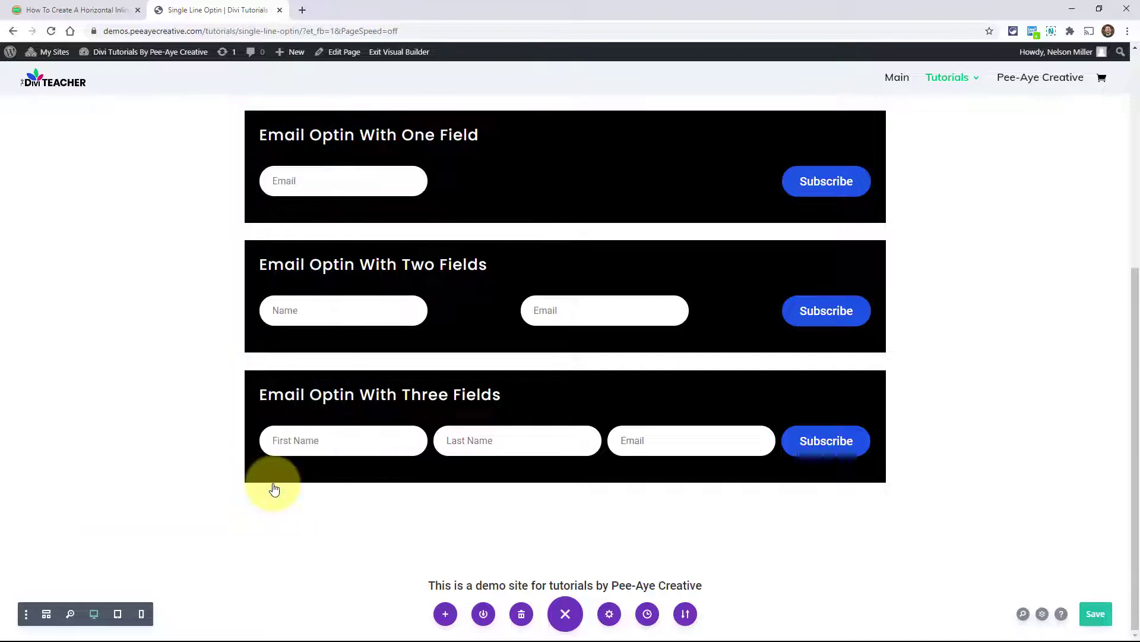
- Preview the optin modules in phone view and tablet view, and return to desktop view
left_click(141, 615)
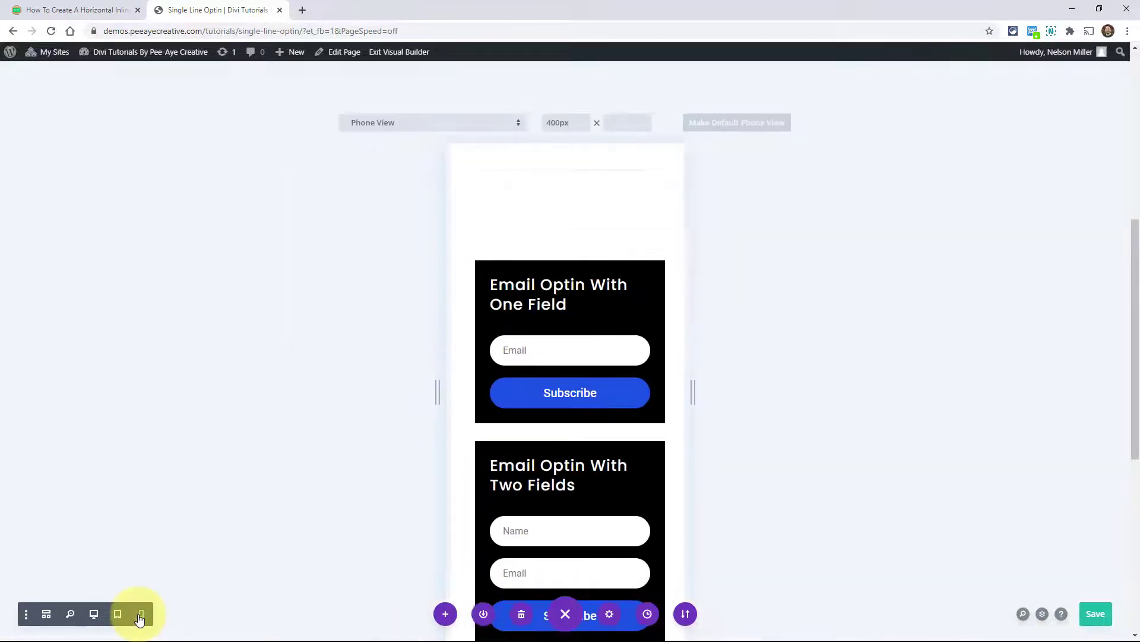
scroll(630, 451, "down", 2)
scroll(633, 447, "down", 3)
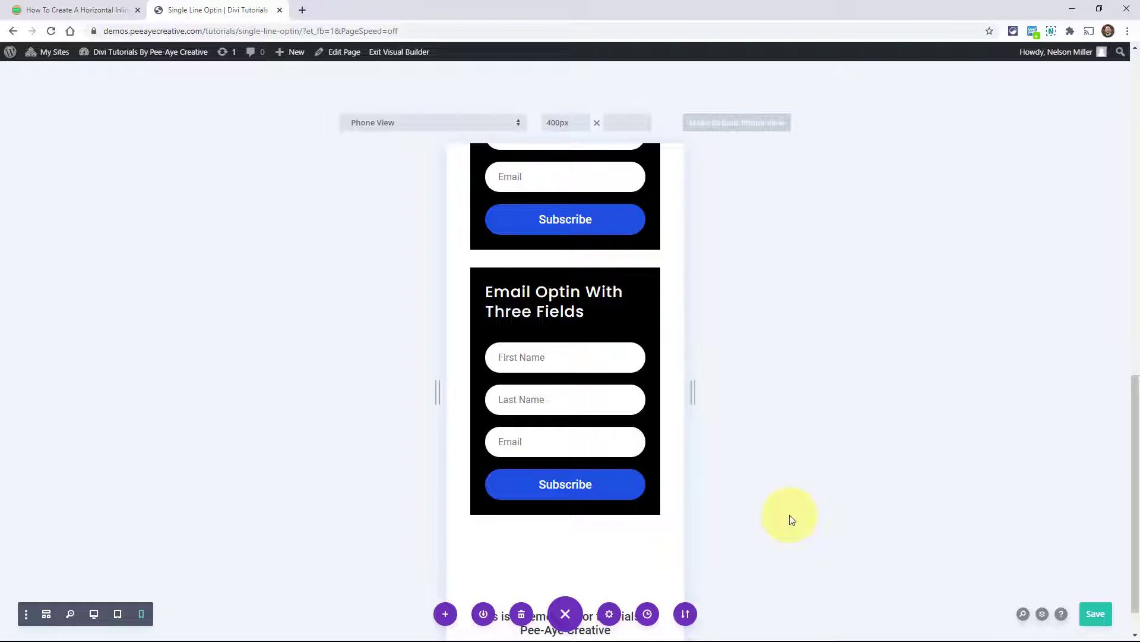
left_click(118, 615)
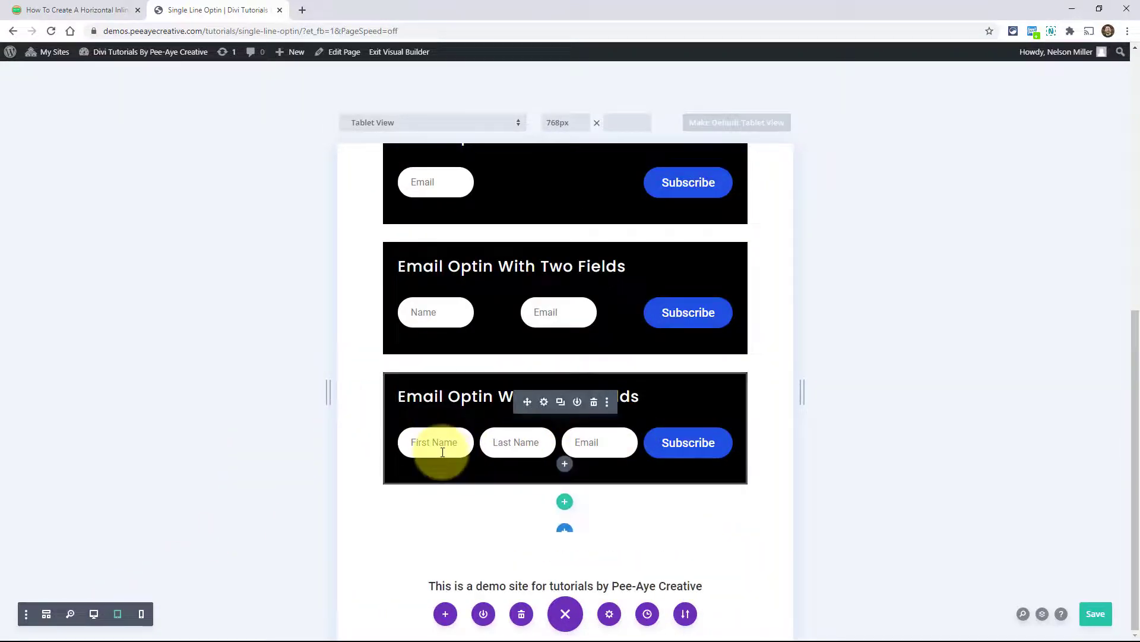
left_click(95, 614)
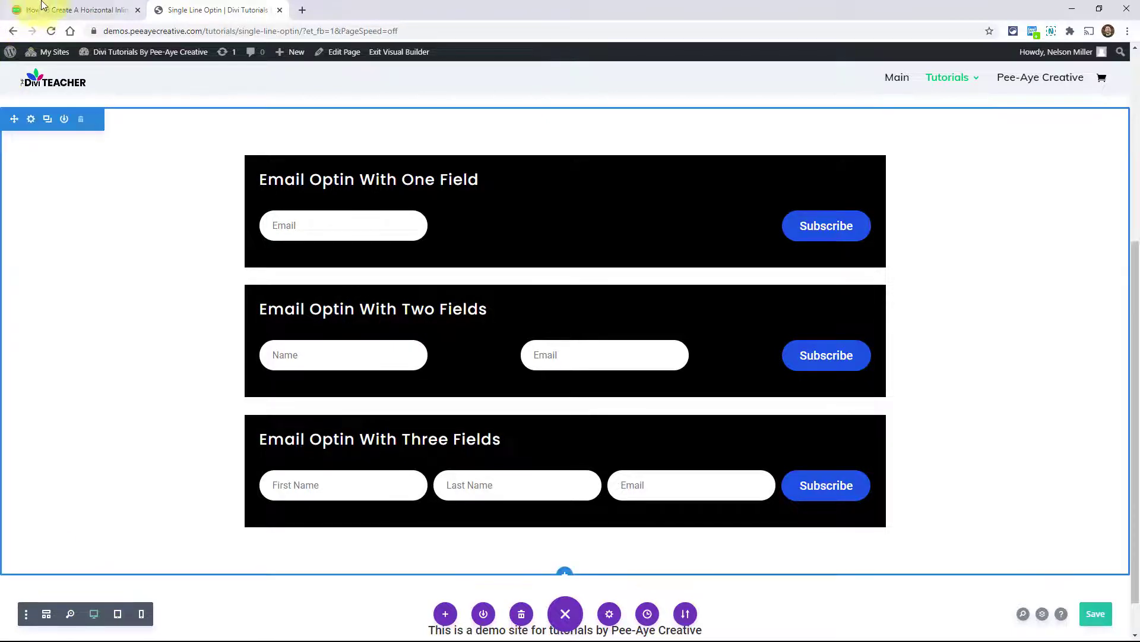
- Set the media query's min-width to 980px in the page's Custom CSS and accept the Page Settings
left_click(608, 613)
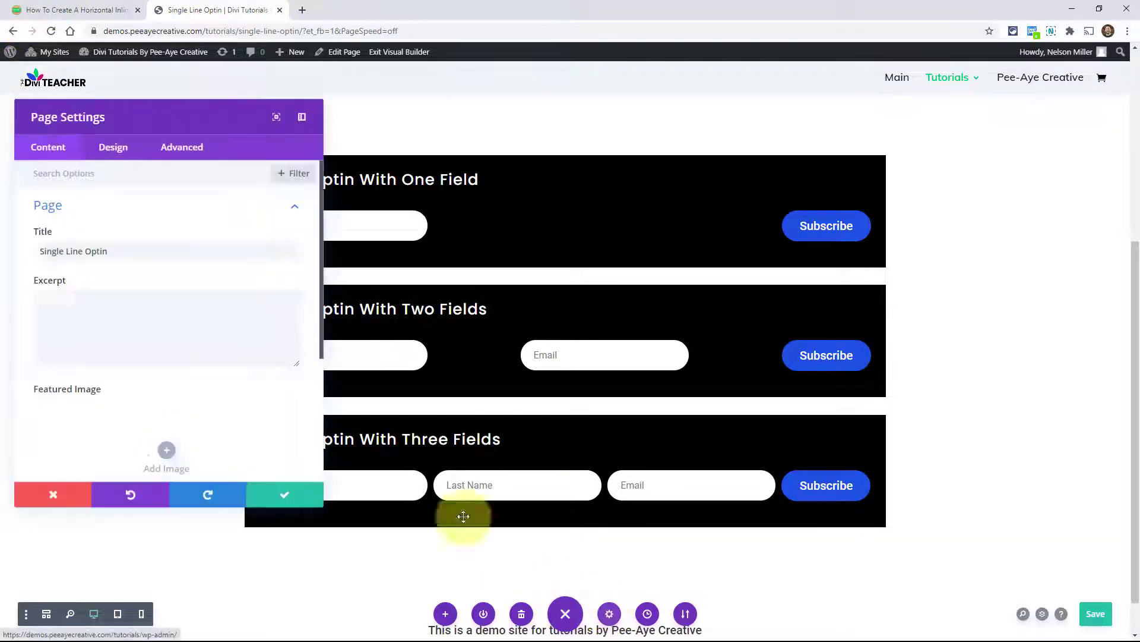
left_click(208, 168)
left_click(89, 213)
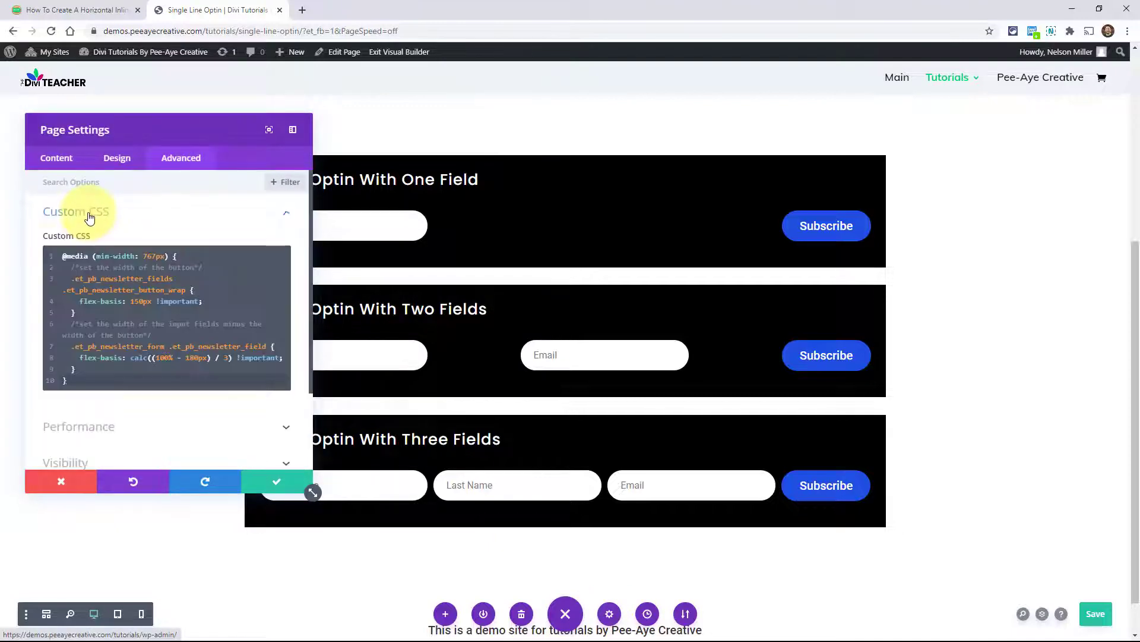
left_click(151, 256)
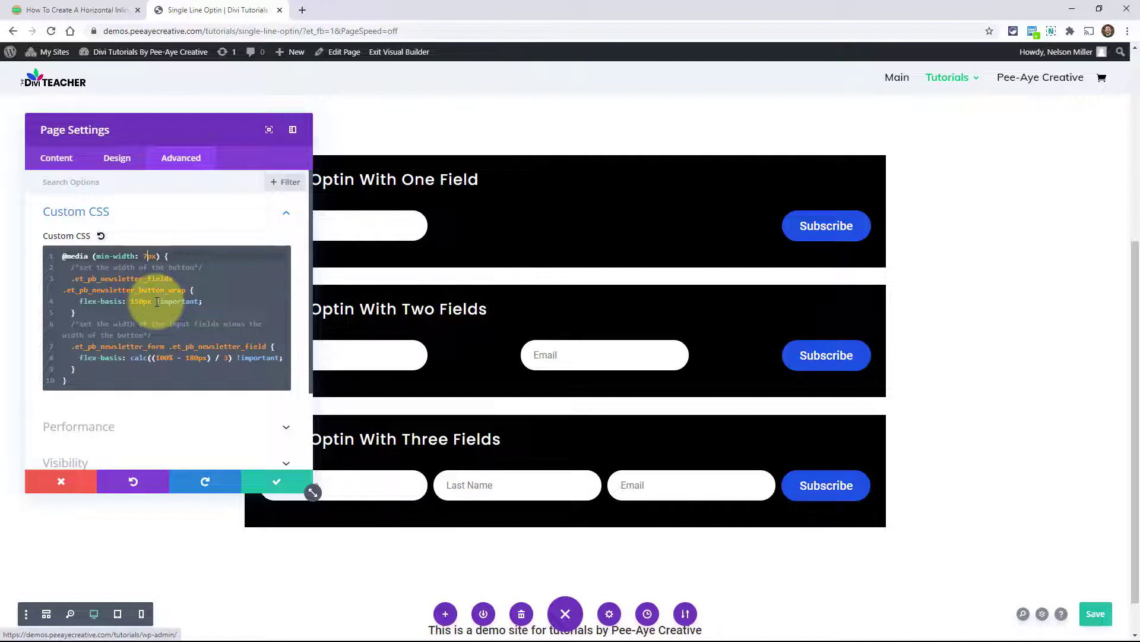
key("BackSpace")
type("980")
left_click(269, 480)
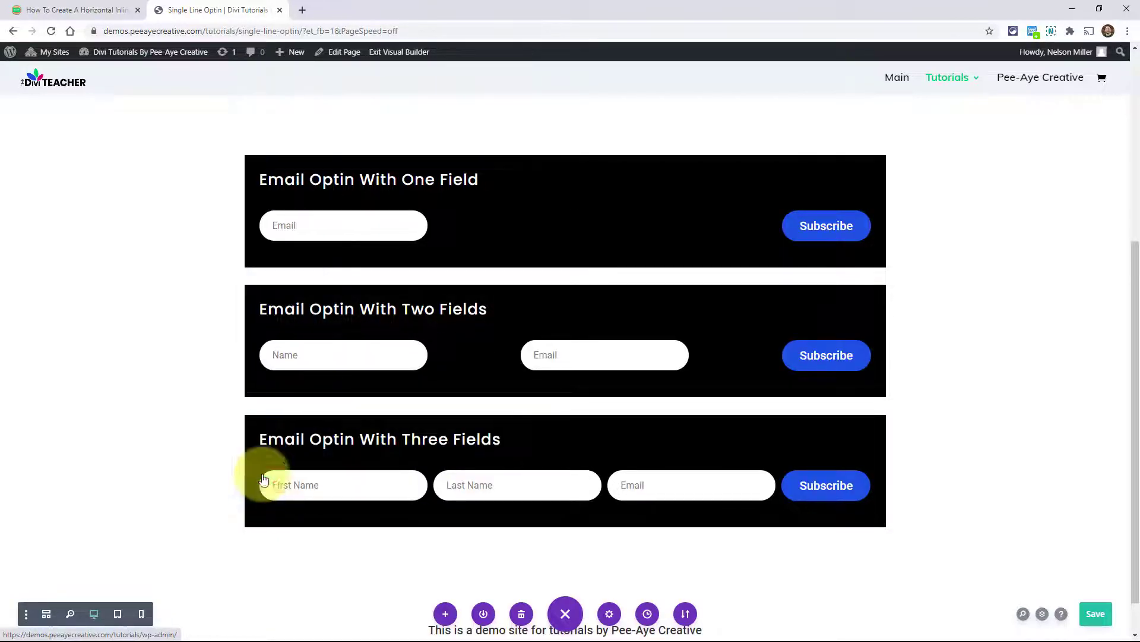
- Examine the optins' stacking in tablet and phone views with the new breakpoint, and return to desktop view
left_click(118, 616)
scroll(248, 392, "down", 3)
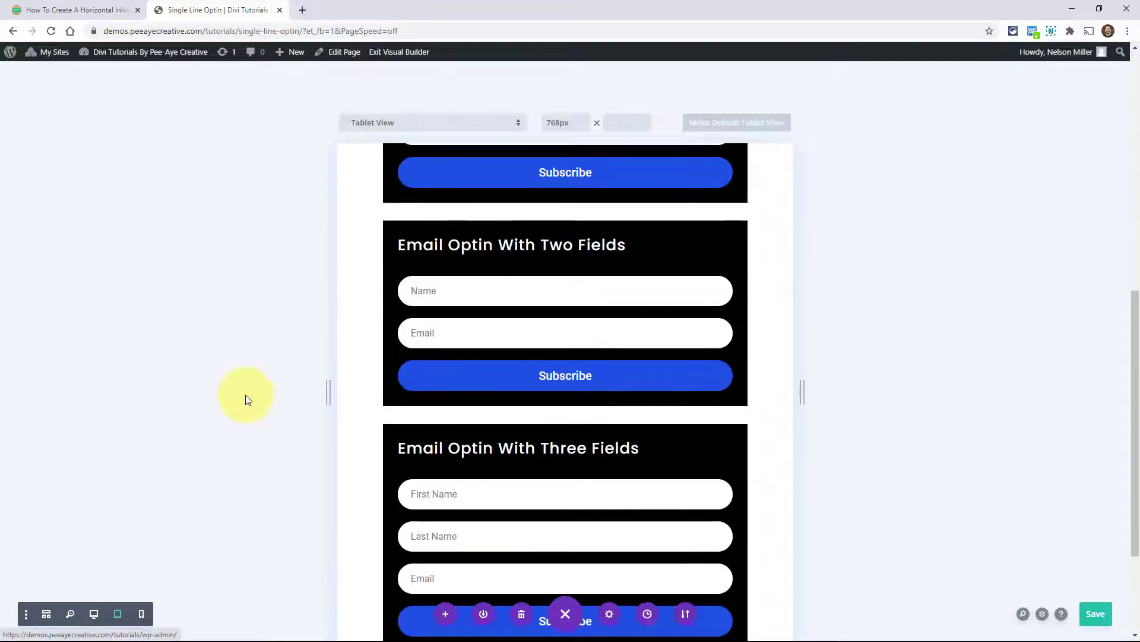
scroll(247, 399, "down", 3)
scroll(236, 431, "up", 7)
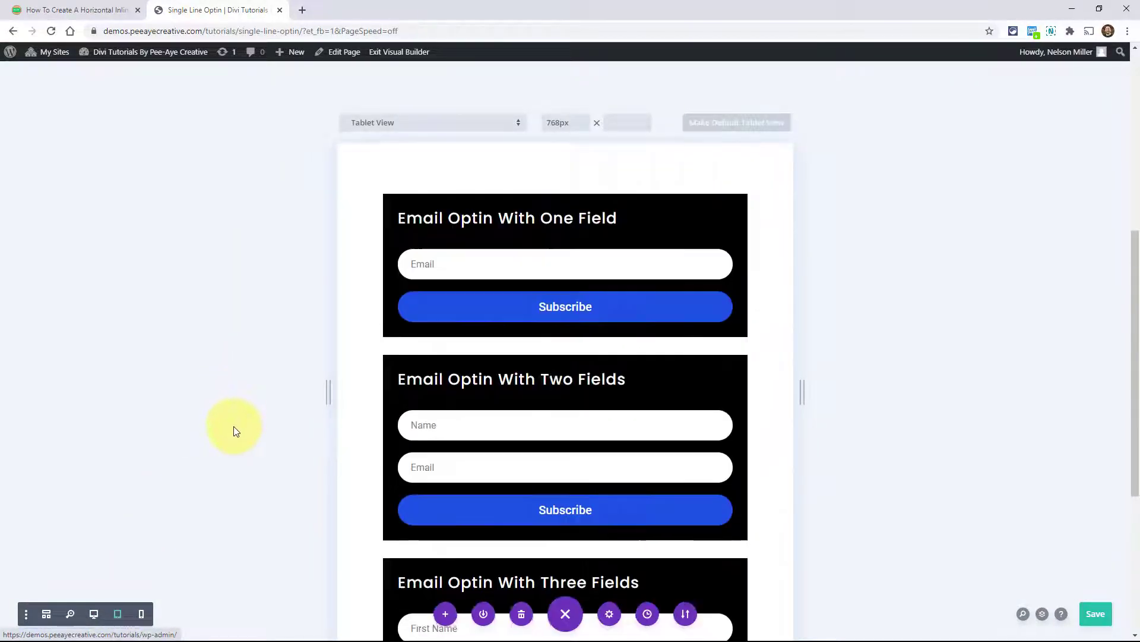
scroll(236, 430, "down", 5)
scroll(236, 430, "down", 1)
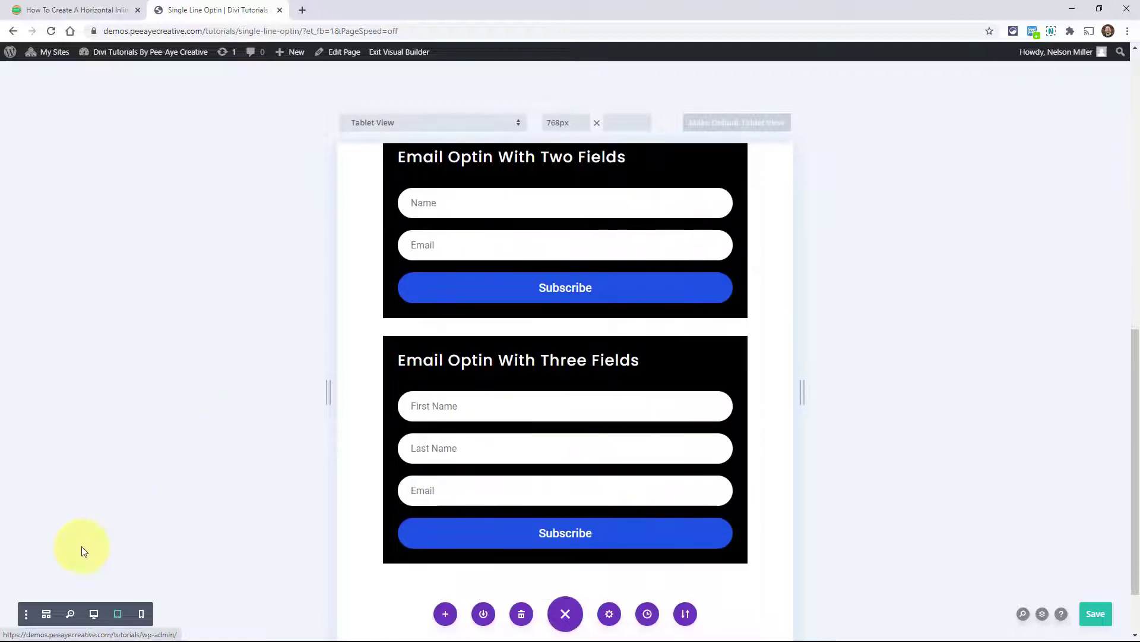
left_click(141, 614)
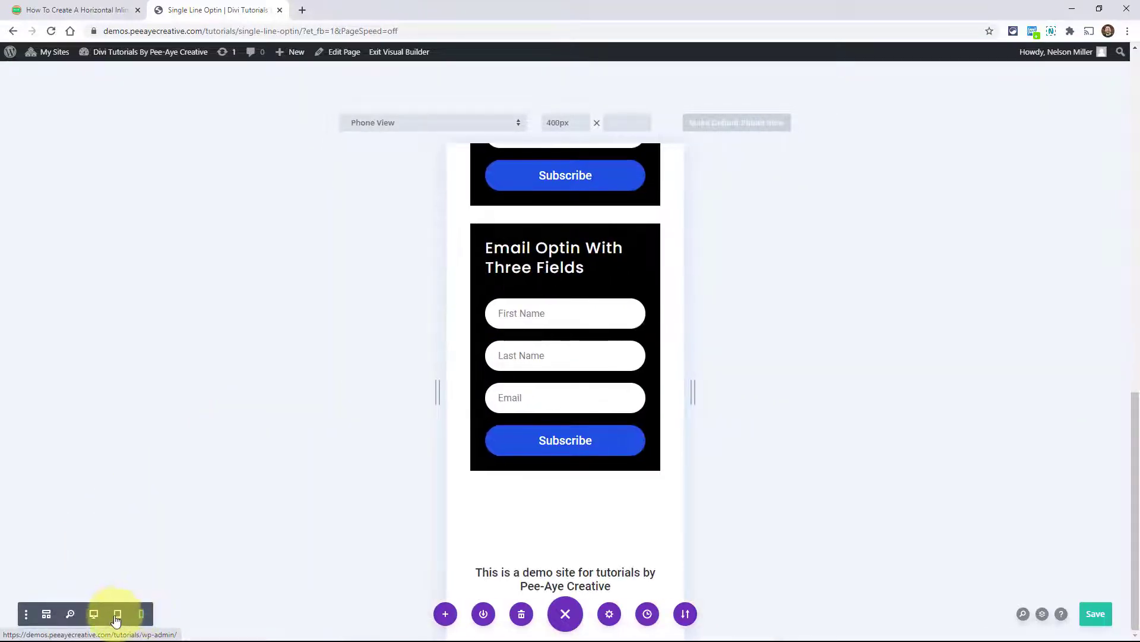
left_click(116, 618)
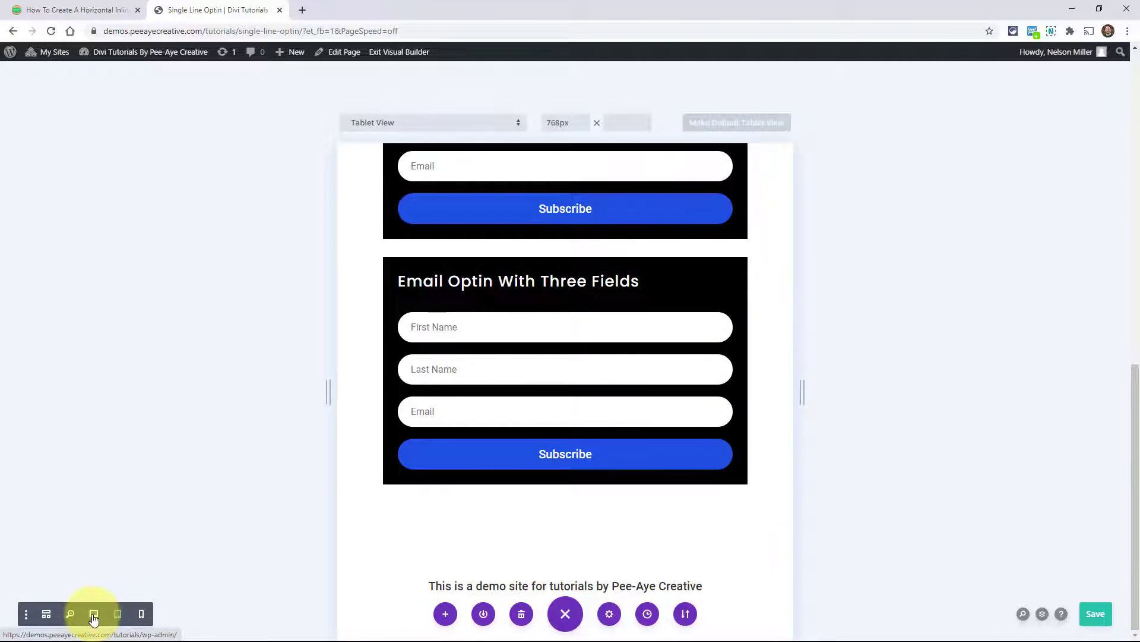
left_click(93, 616)
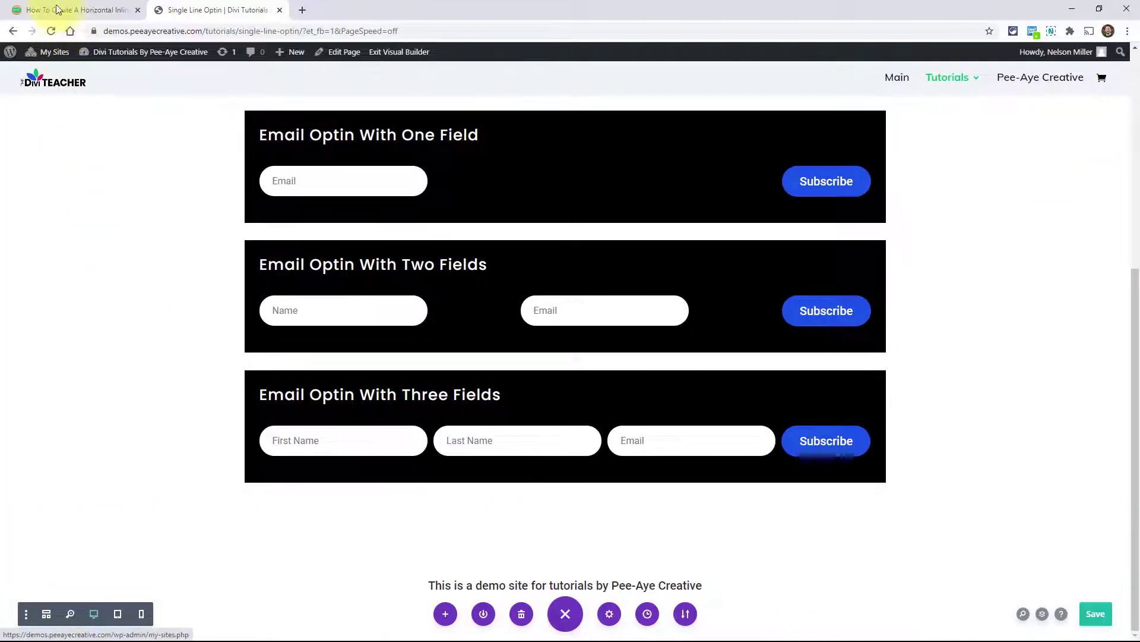
- Switch back to the tutorial and read its notes on the media query and button width
left_click(53, 6)
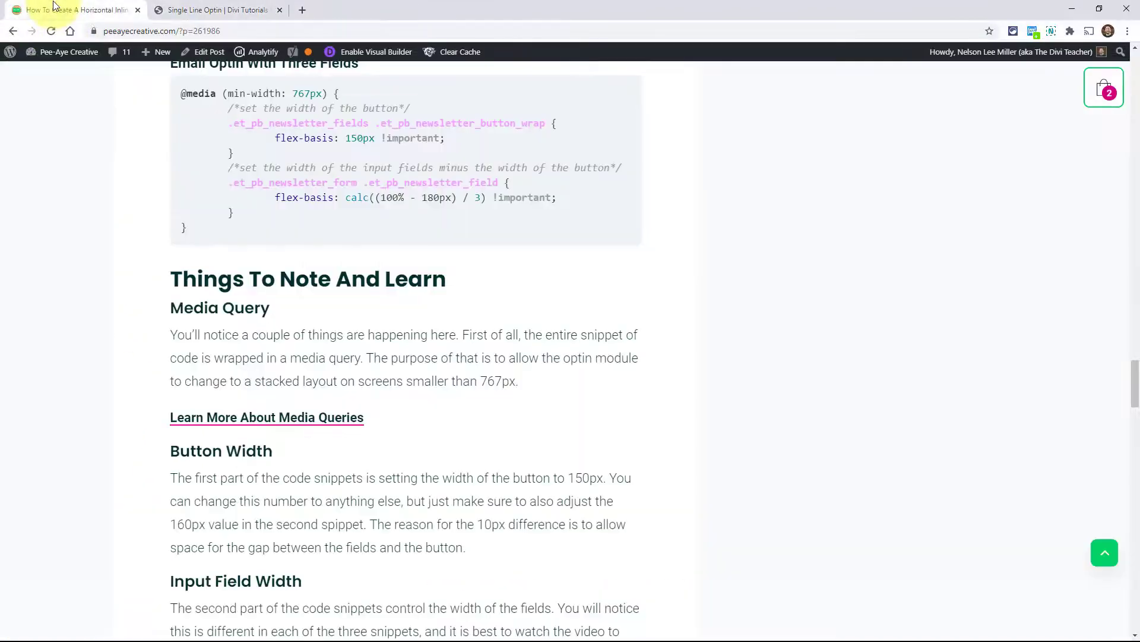
scroll(344, 351, "up", 3)
scroll(348, 360, "down", 4)
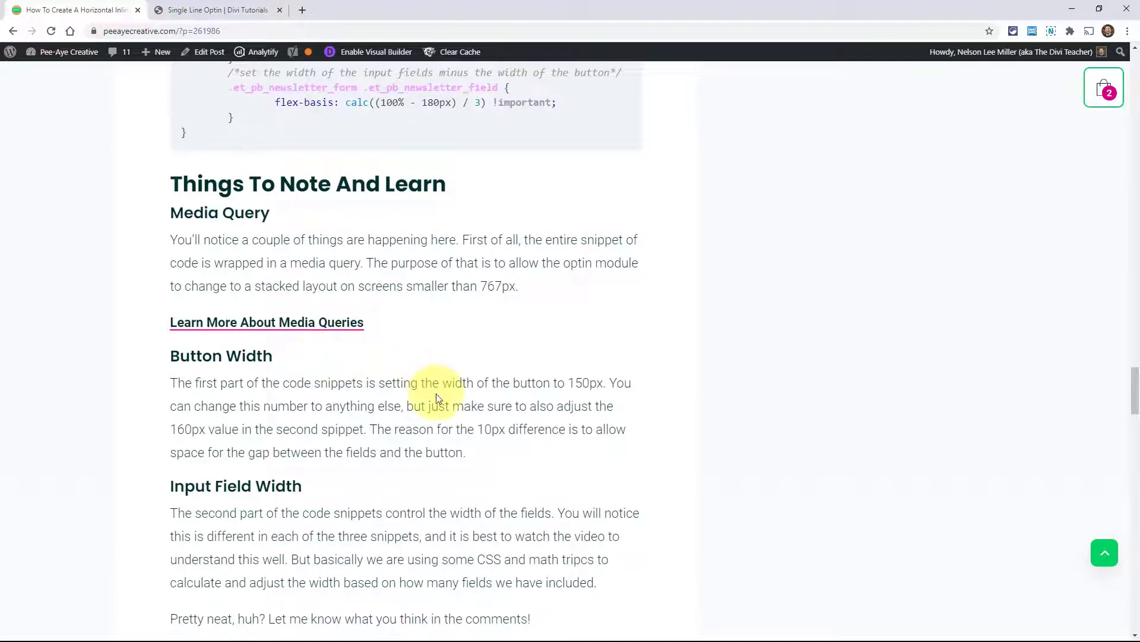
- Read the tutorial's input field width note, and examine the button width and field width calculation in the one-field snippet
scroll(436, 392, "down", 3)
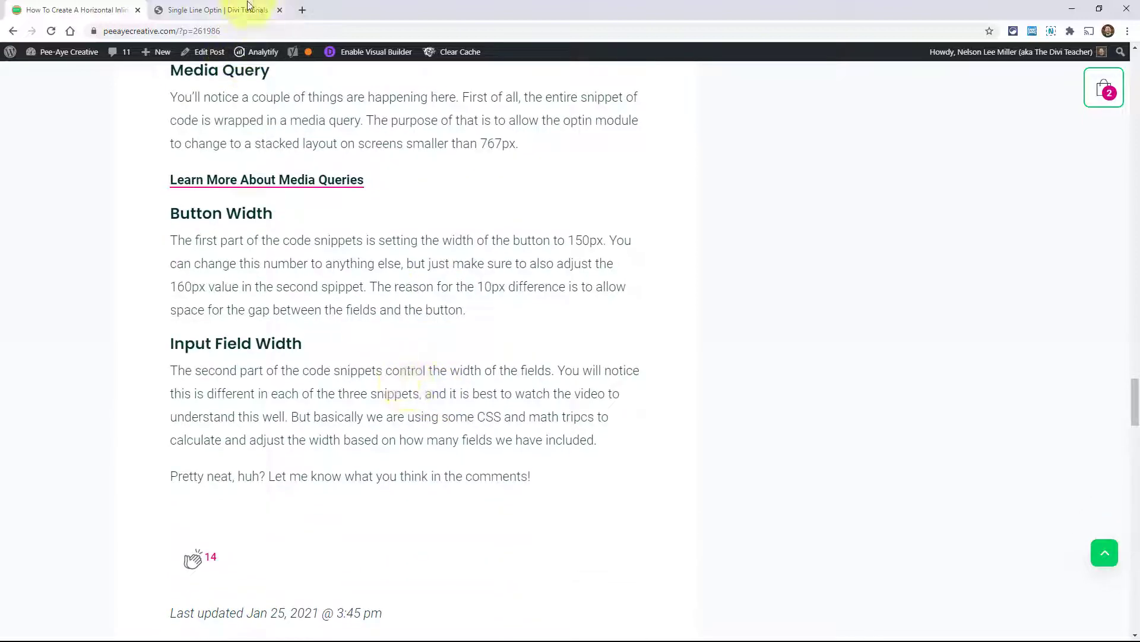
scroll(468, 256, "up", 3)
scroll(469, 257, "up", 10)
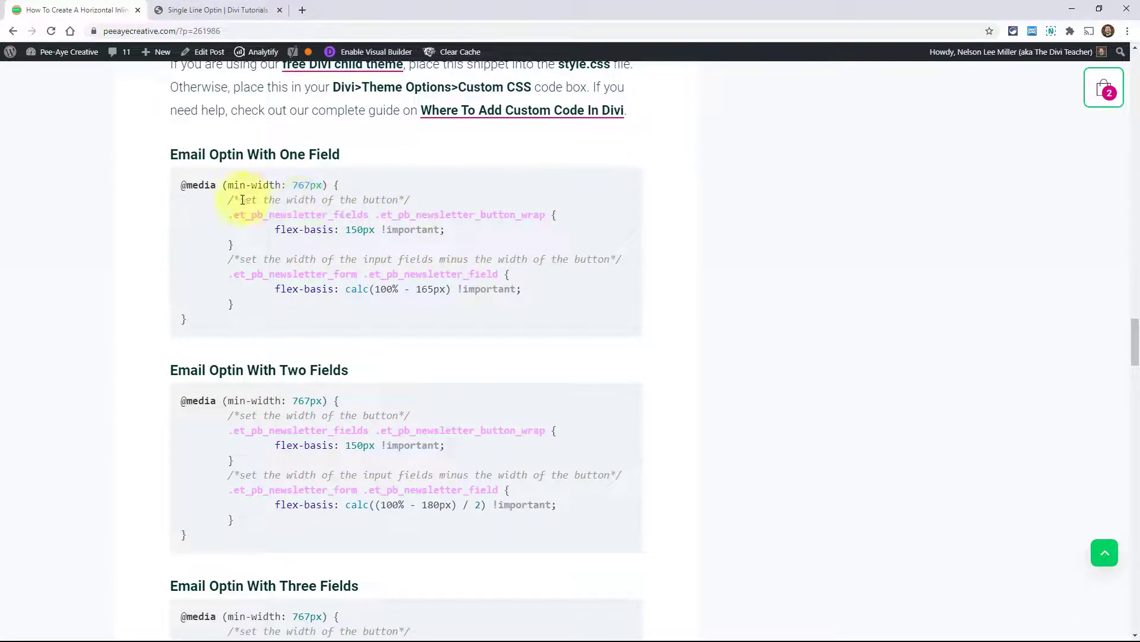
left_click_drag(230, 202, 414, 210)
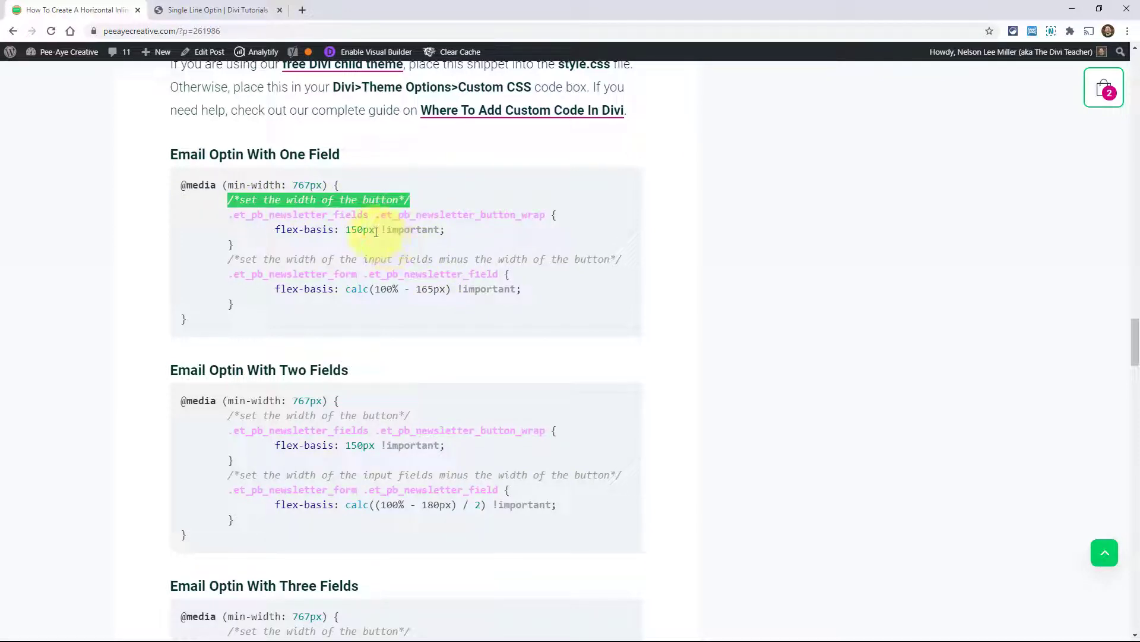
left_click_drag(542, 214, 377, 229)
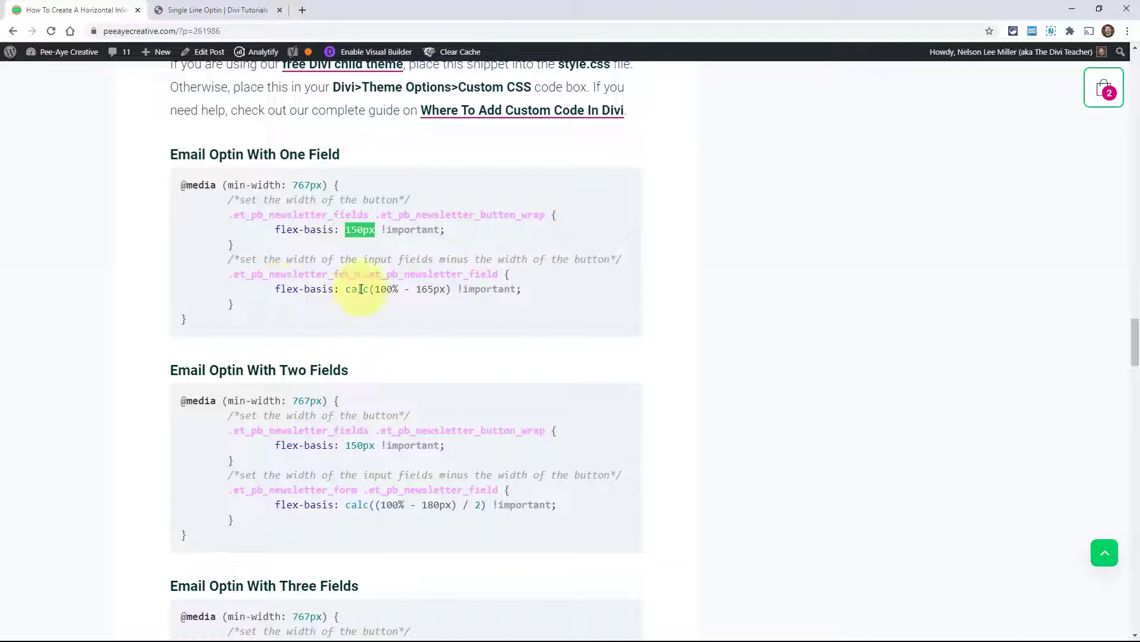
left_click_drag(348, 289, 452, 290)
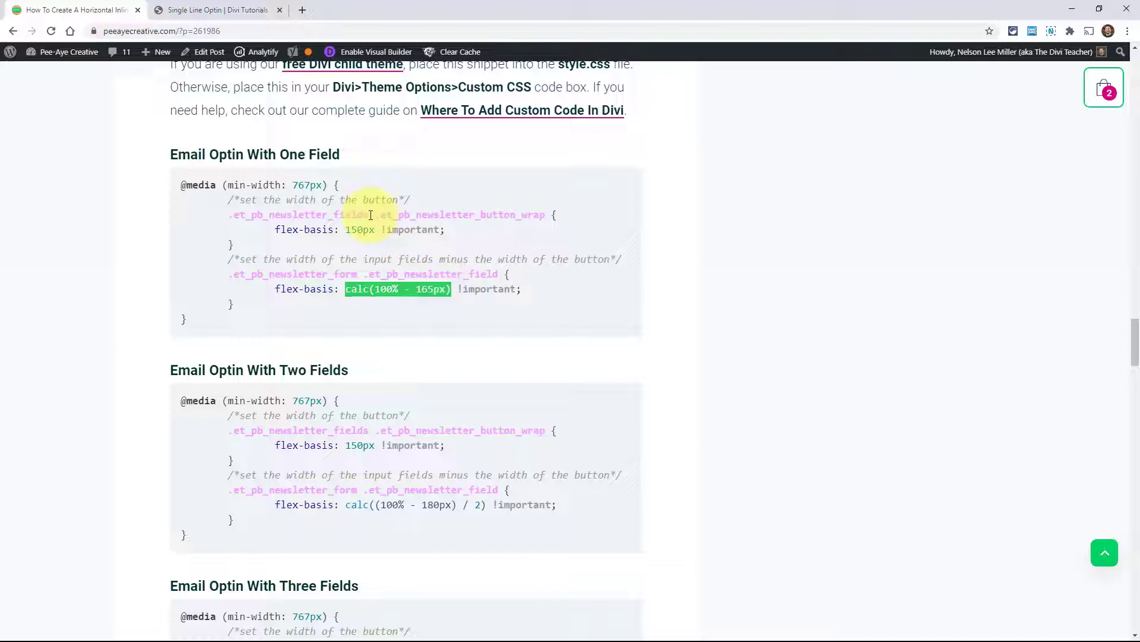
left_click(333, 282)
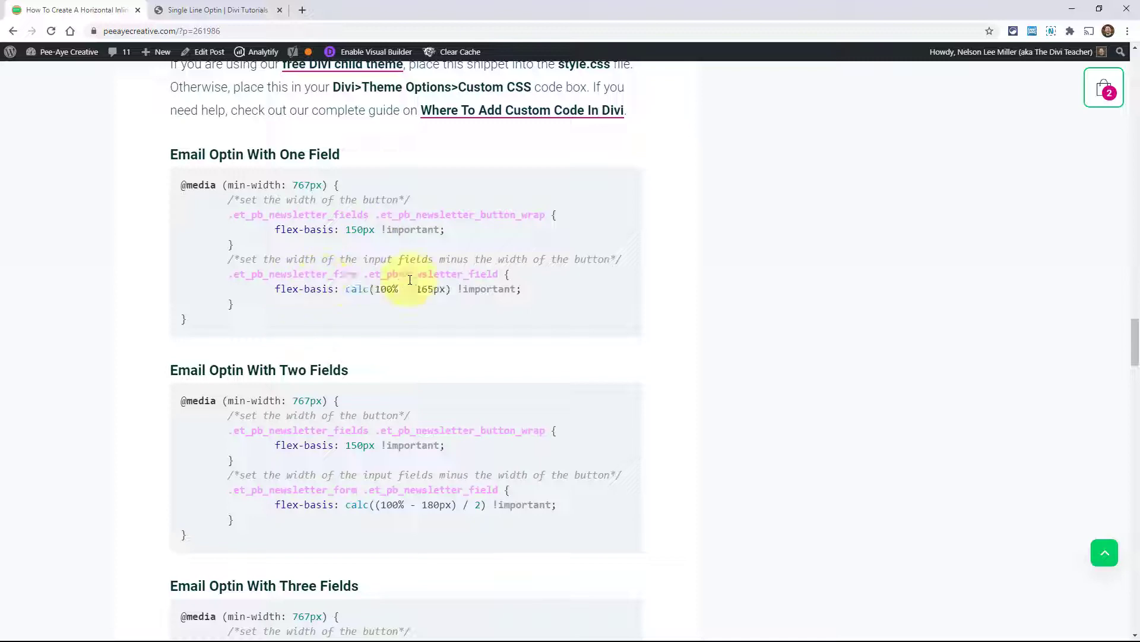
double_click(366, 273)
left_click_drag(347, 231, 369, 232)
- Look over the optin modules on the demo page, and return to the field width calculation in the tutorial's one-field snippet
left_click(194, 13)
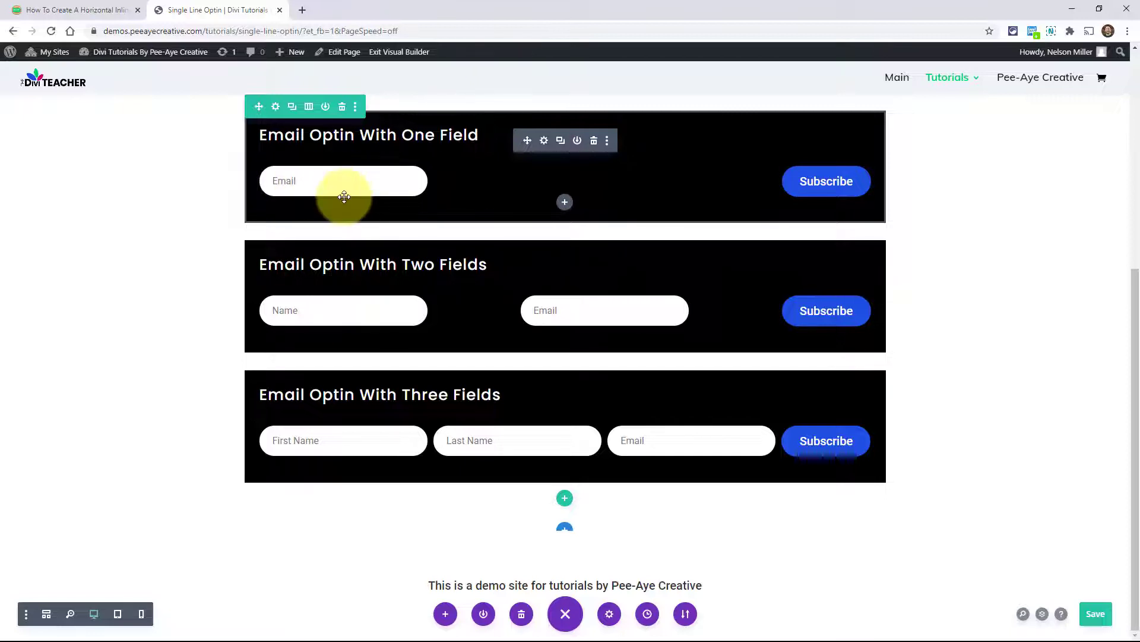
key("ctrl+s")
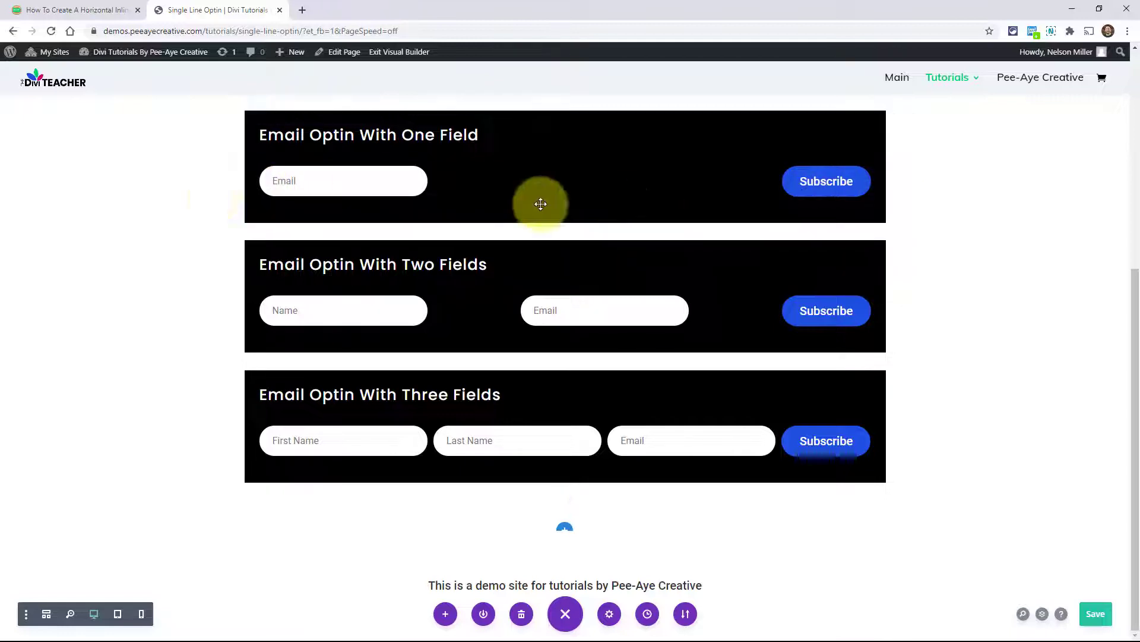
left_click(61, 10)
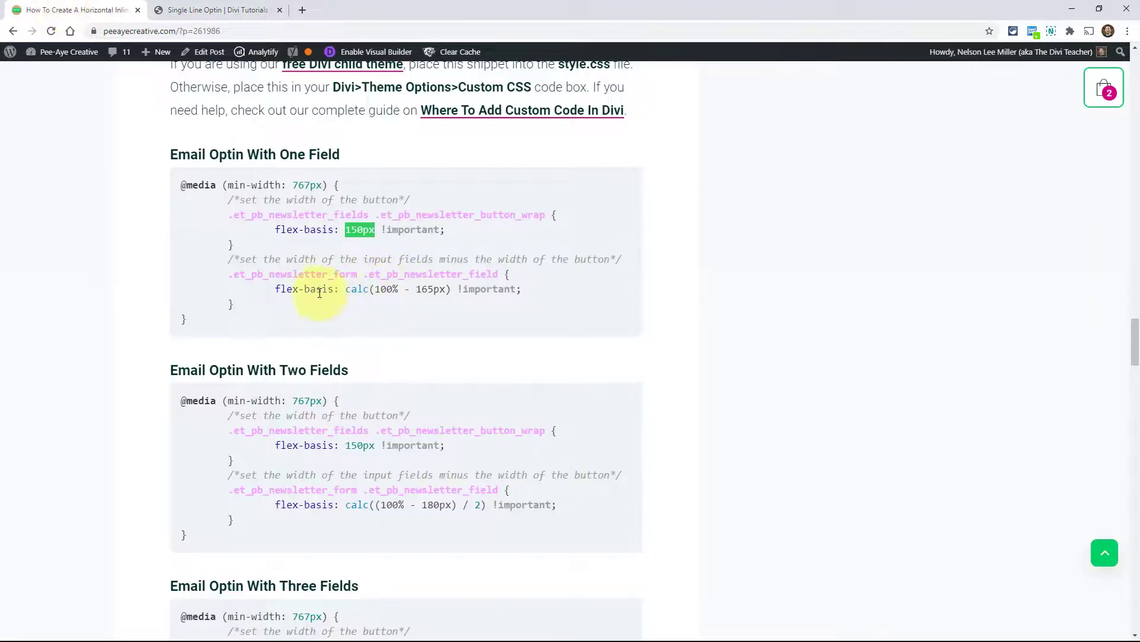
left_click_drag(345, 289, 453, 295)
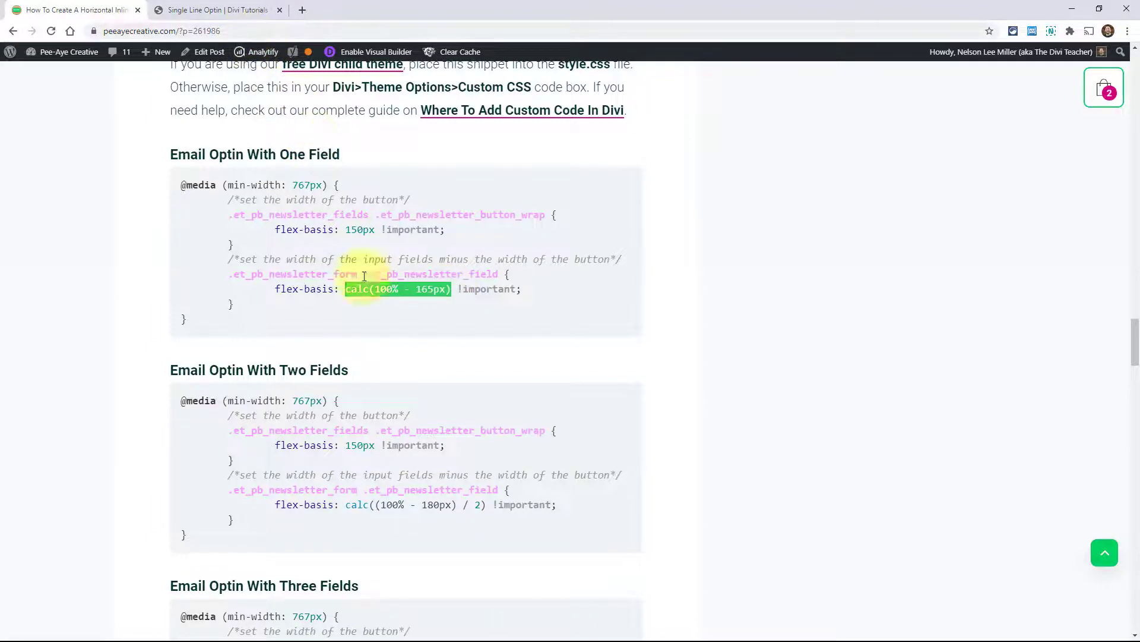
- Copy the tutorial's entire one-field snippet and replace the demo page's Custom CSS with it
left_click_drag(196, 322, 183, 186)
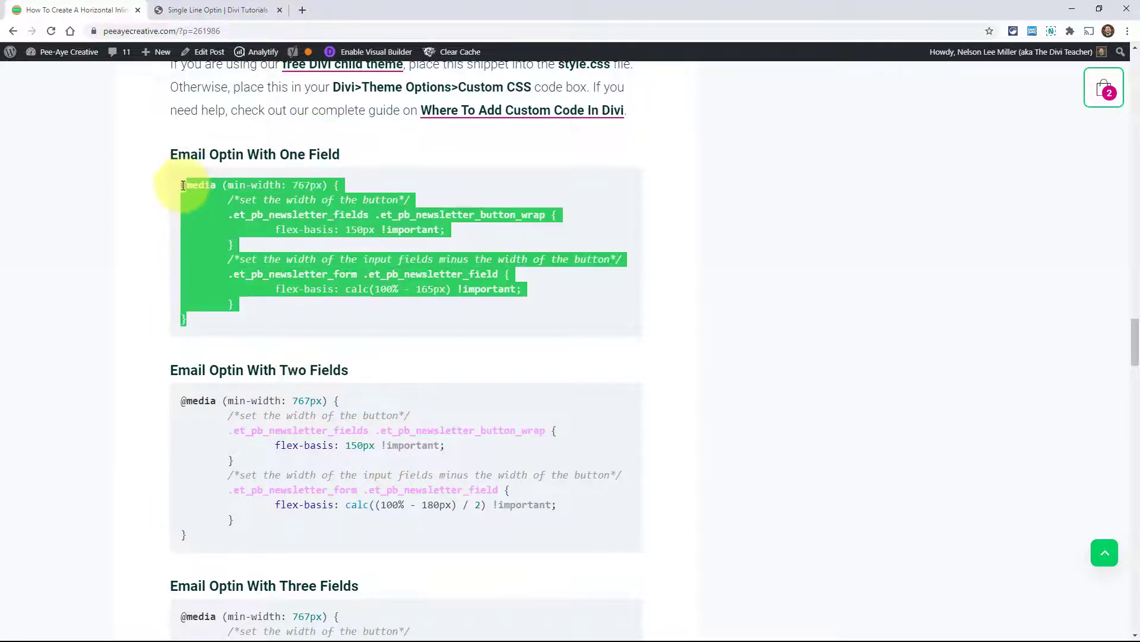
left_click(224, 10)
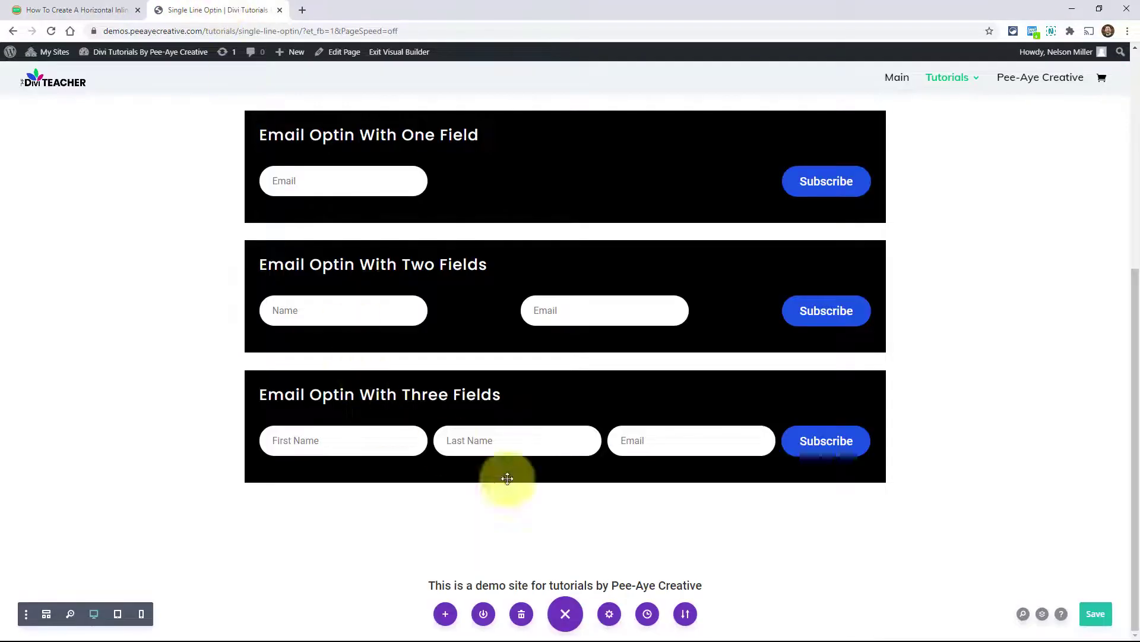
left_click(612, 617)
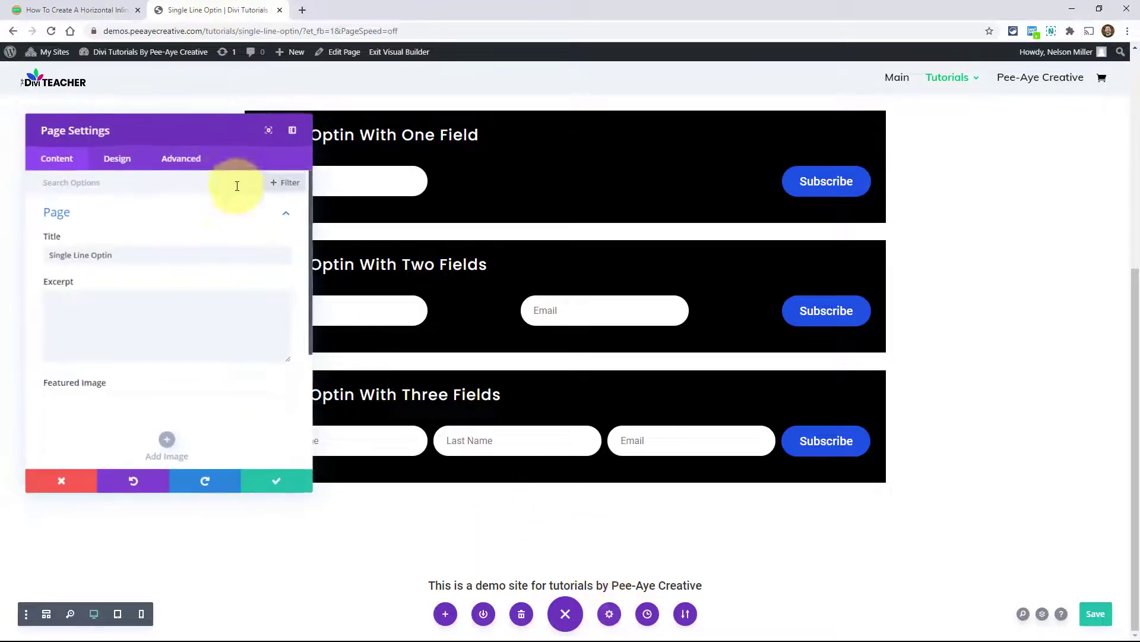
left_click(182, 157)
left_click(61, 224)
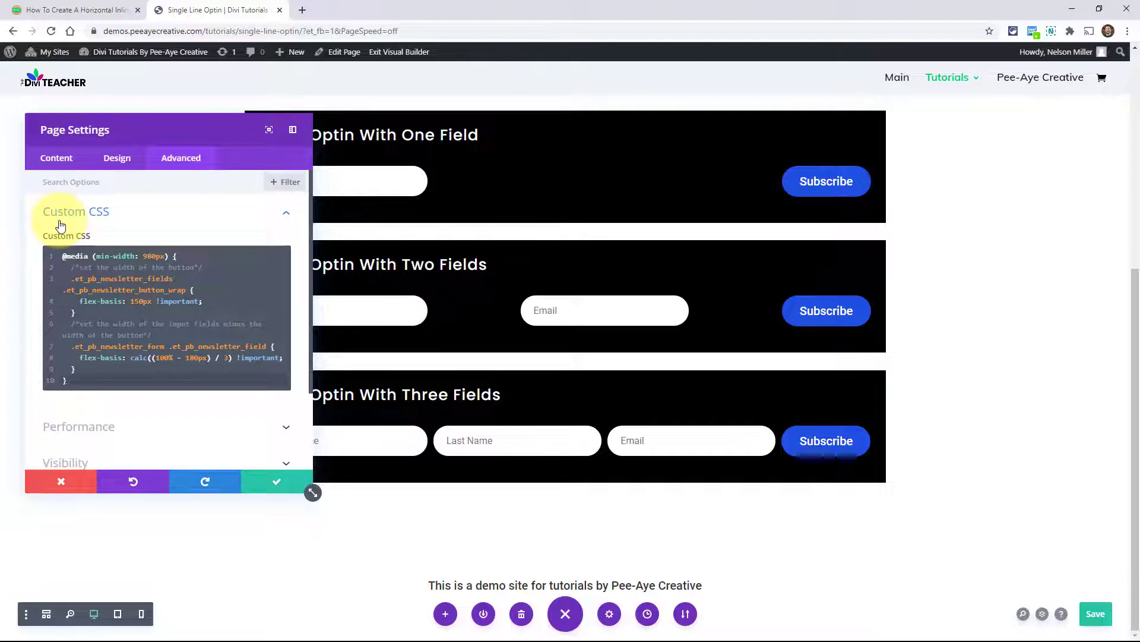
left_click(150, 327)
key("ctrl+a")
type("@media (min-width: 767px) {   /*set the width of the button*/   .et_pb_newsletter_fields .et_pb_newsletter_button_wrap {     flex-basis: 150px !important;   }   /*set the width of the input fields minus the width of the button*/   .et_pb_newsletter_form .et_pb_newsletter_field {     flex-basis: calc(100% - 165px) !important;   } }")
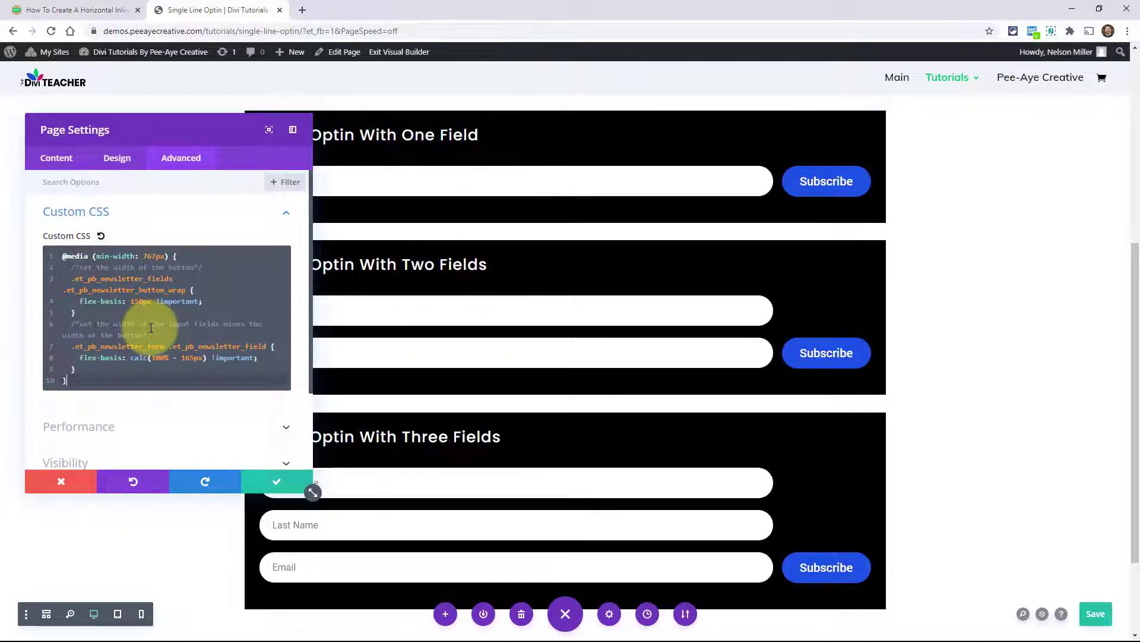
- Try subtracting 150px in the input field width calculation to examine the button gap, and restore the value to 165px
left_click(185, 357)
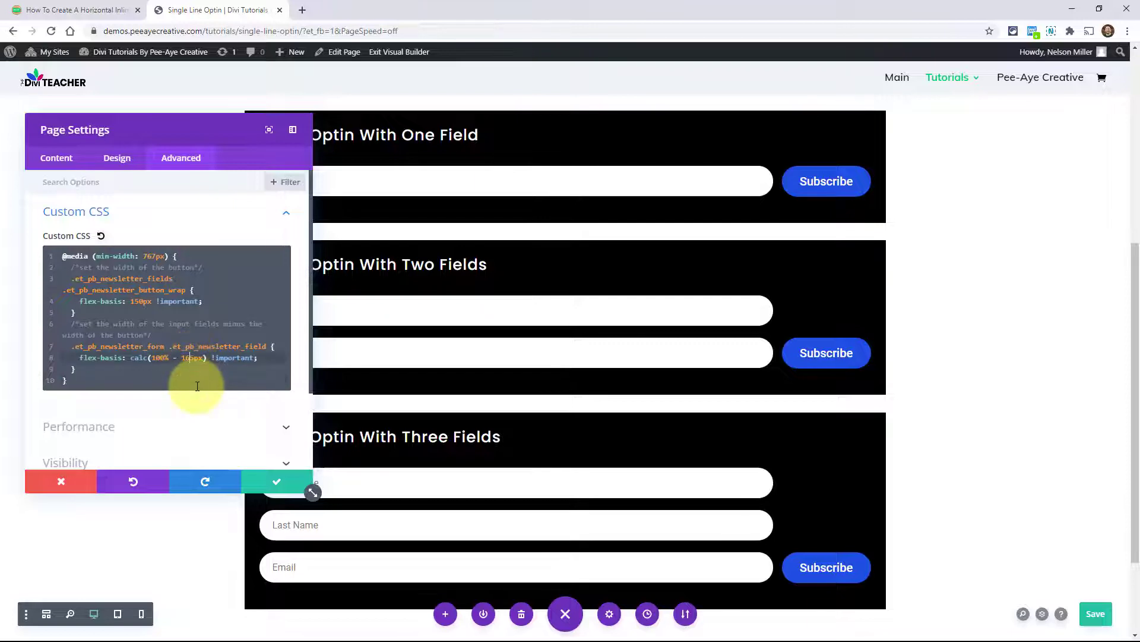
key("Delete")
key("Delete")
type("50")
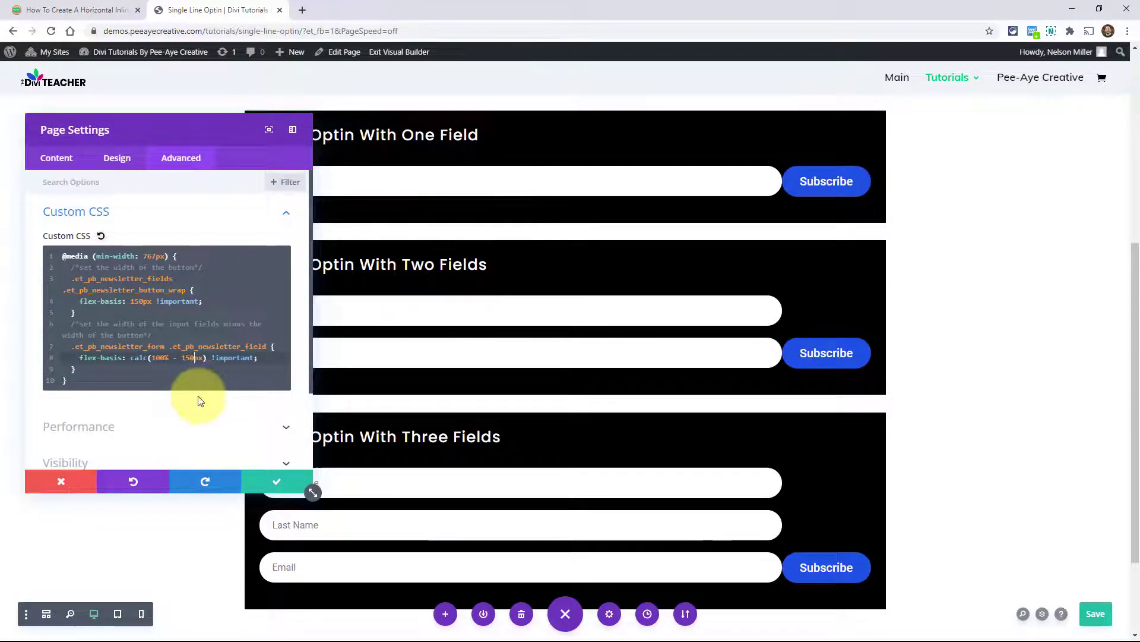
left_click_drag(177, 137, 206, 157)
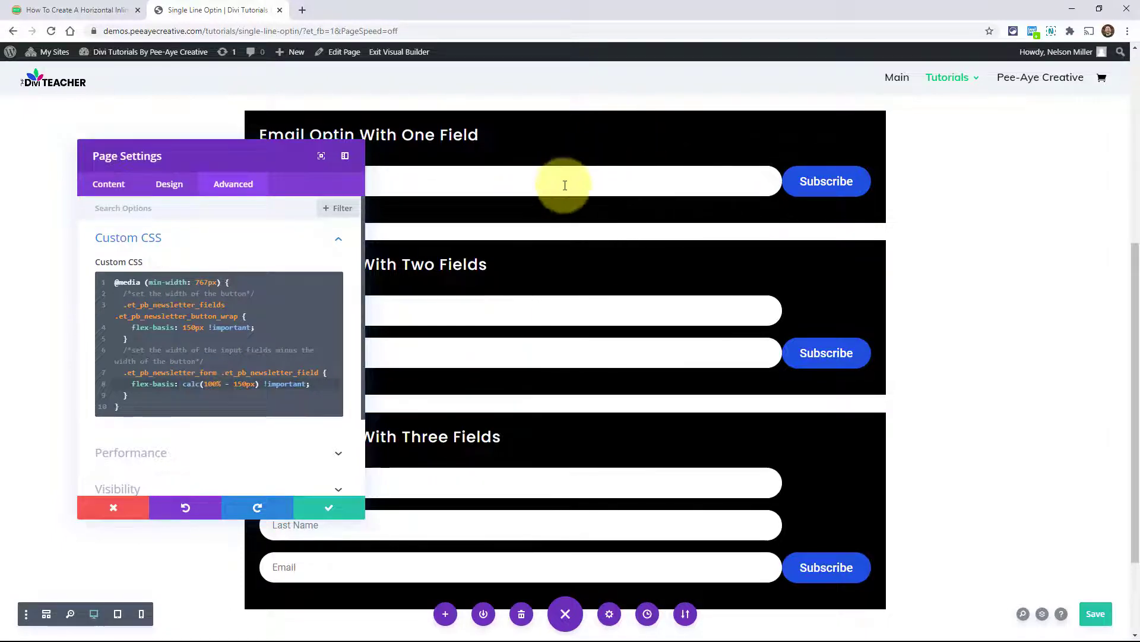
scroll(633, 251, "up", 1)
scroll(632, 252, "up", 2)
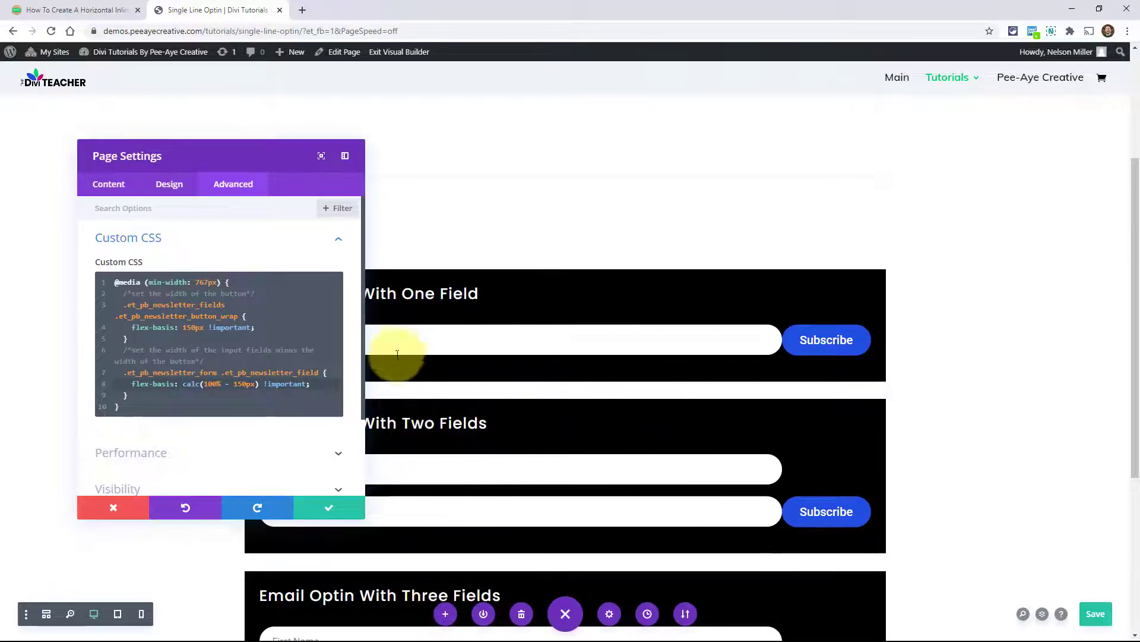
left_click(241, 385)
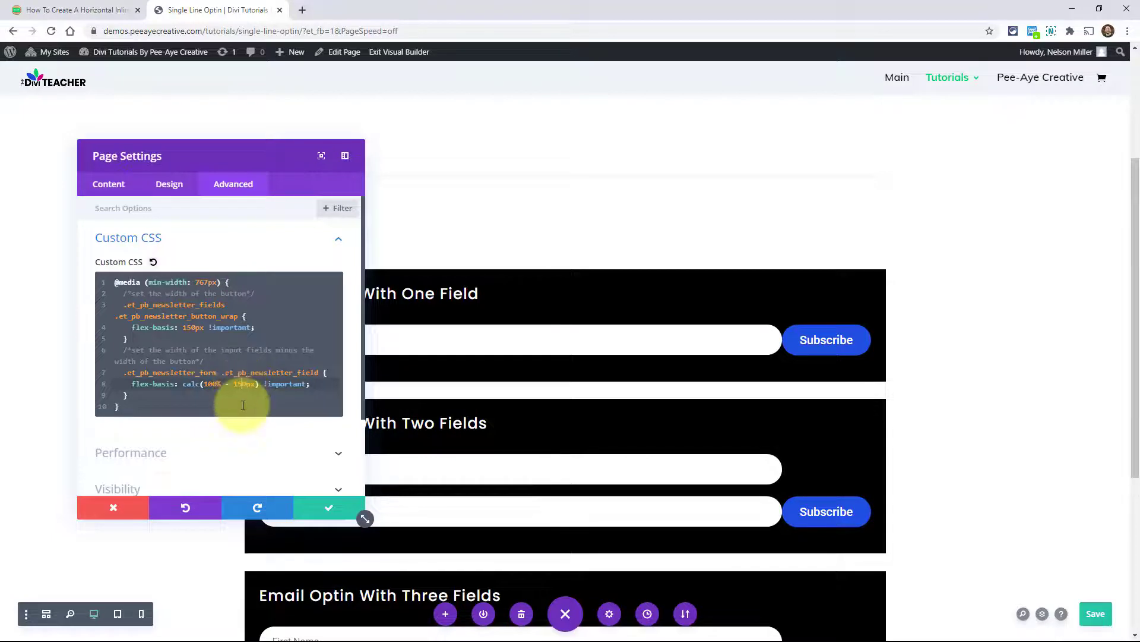
key("Delete")
key("BackSpace")
type("65")
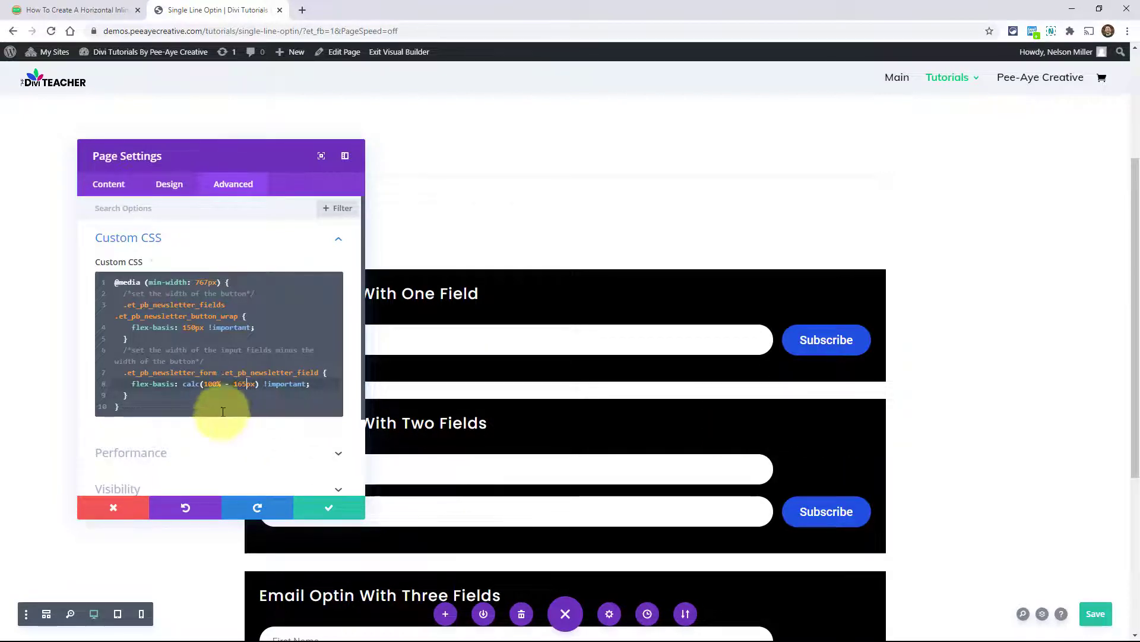
- Test subtracting 185px and 155px in the field width calculation, and accept the Page Settings with 165px
key("BackSpace")
type("8")
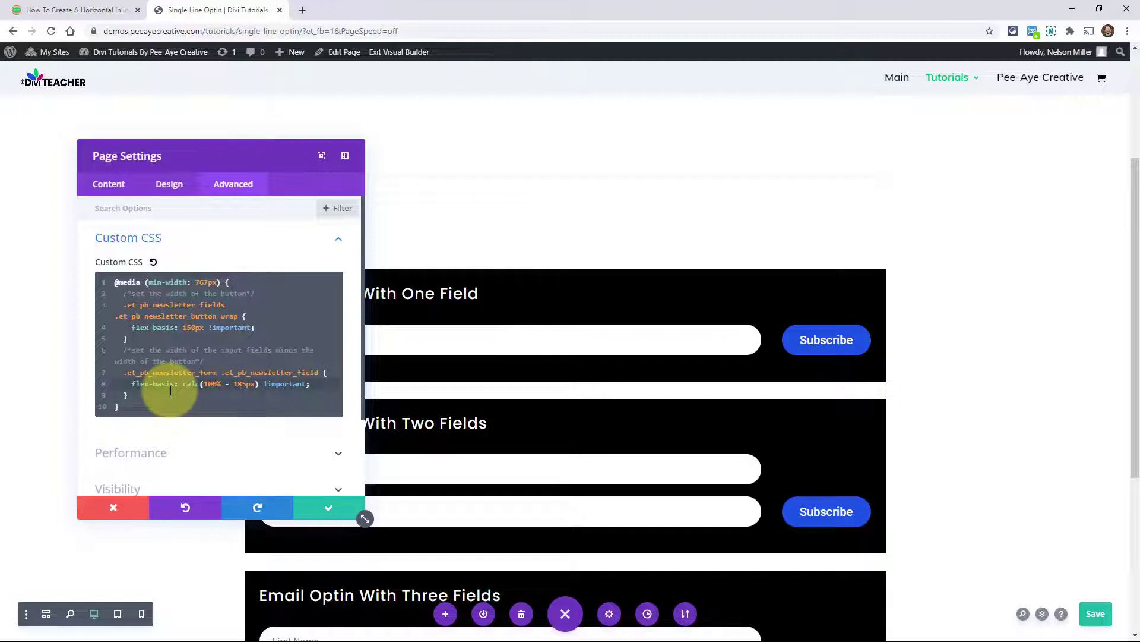
key("BackSpace")
type("5")
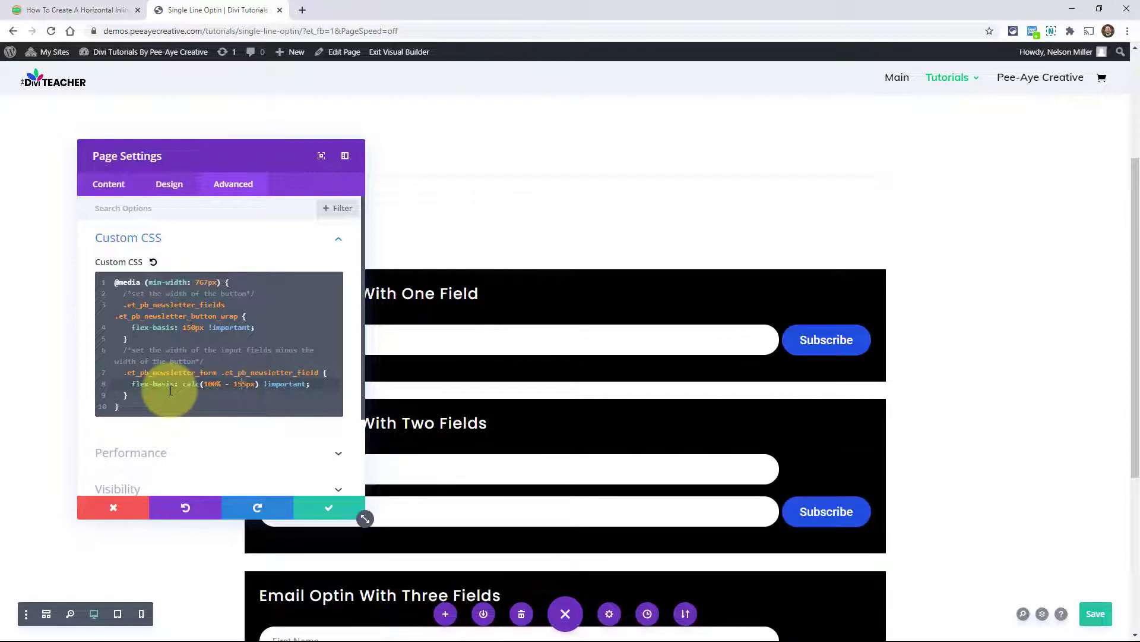
key("BackSpace")
type("6")
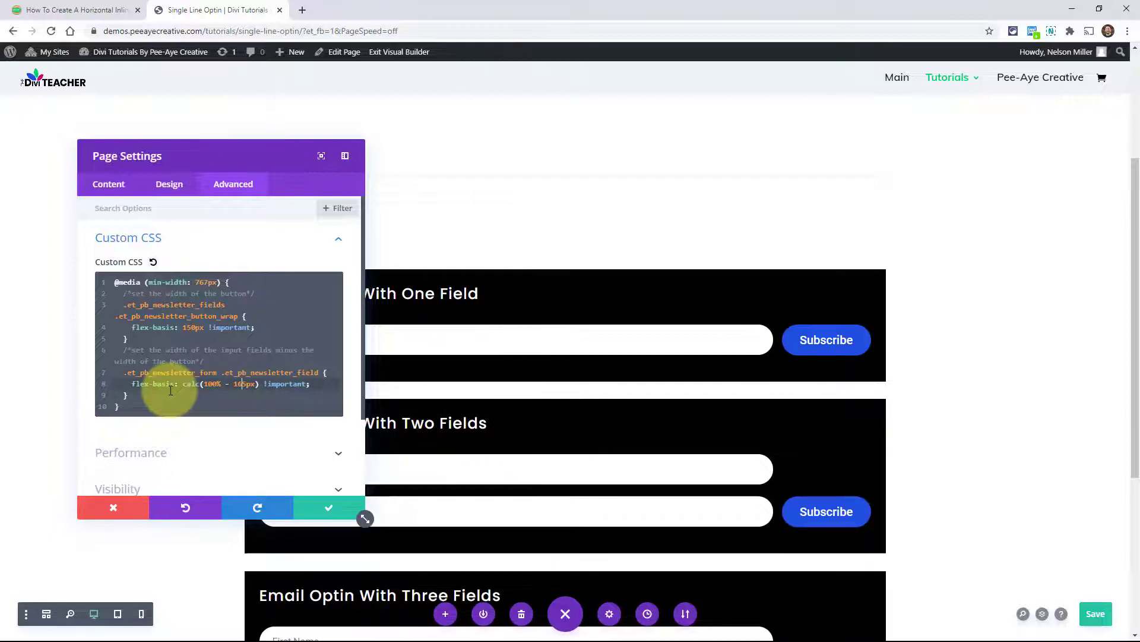
left_click(309, 508)
- Copy the full CSS snippet for the email optin with two fields from the tutorial
left_click(18, 6)
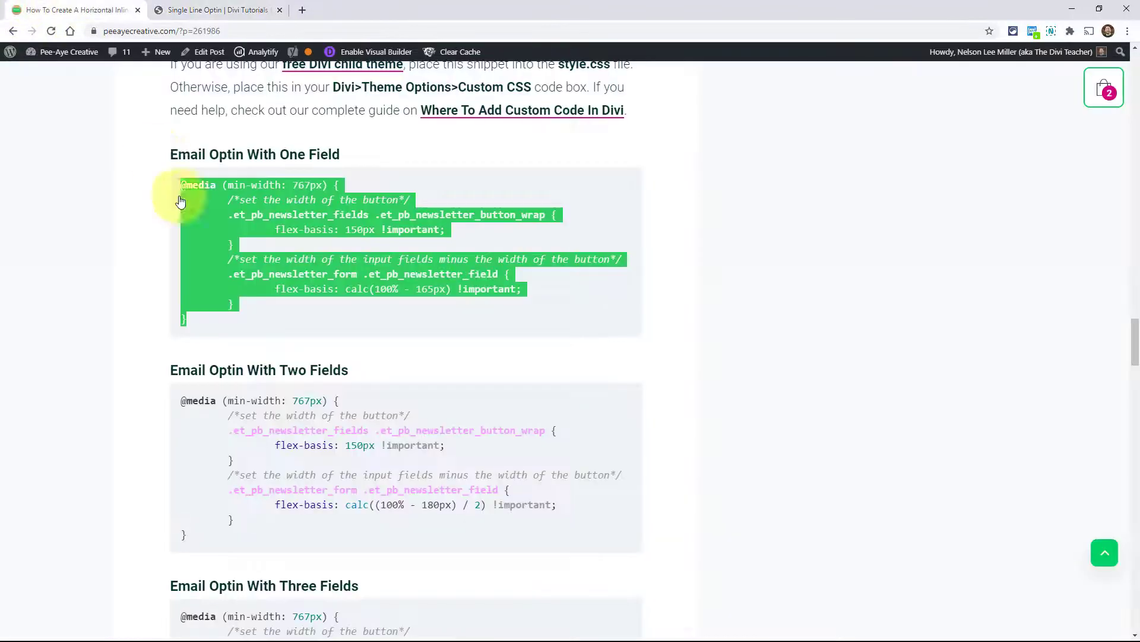
scroll(244, 335, "down", 3)
scroll(243, 336, "down", 1)
left_click_drag(191, 355, 153, 202)
key("ctrl+c")
- Replace the demo page's Custom CSS with the copied two-field snippet and examine the optin modules
left_click(169, 5)
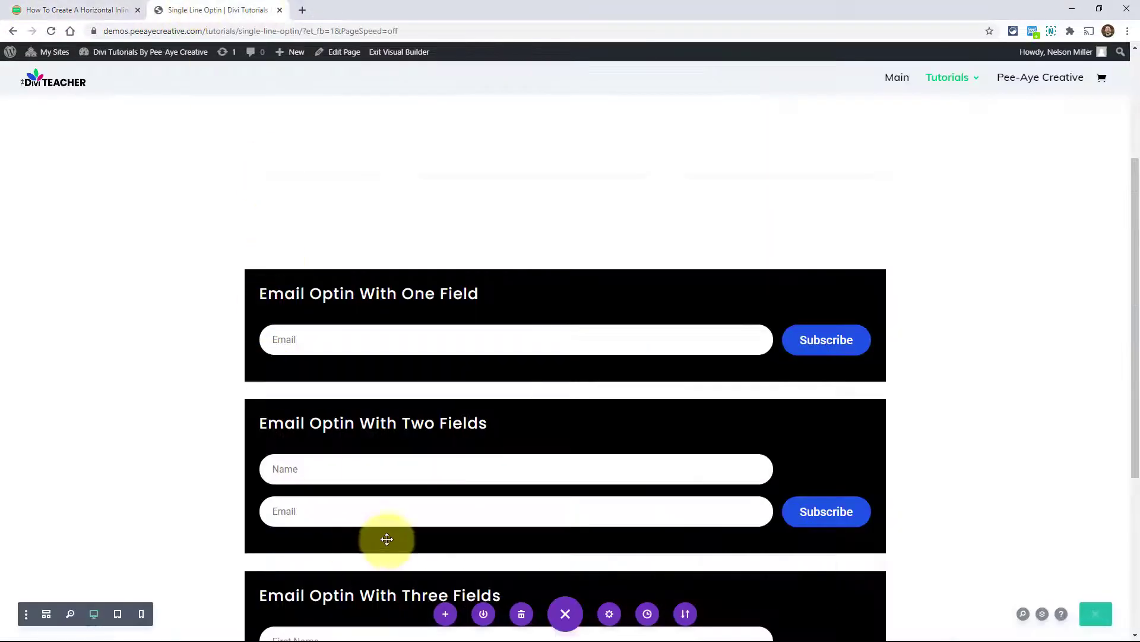
left_click(613, 618)
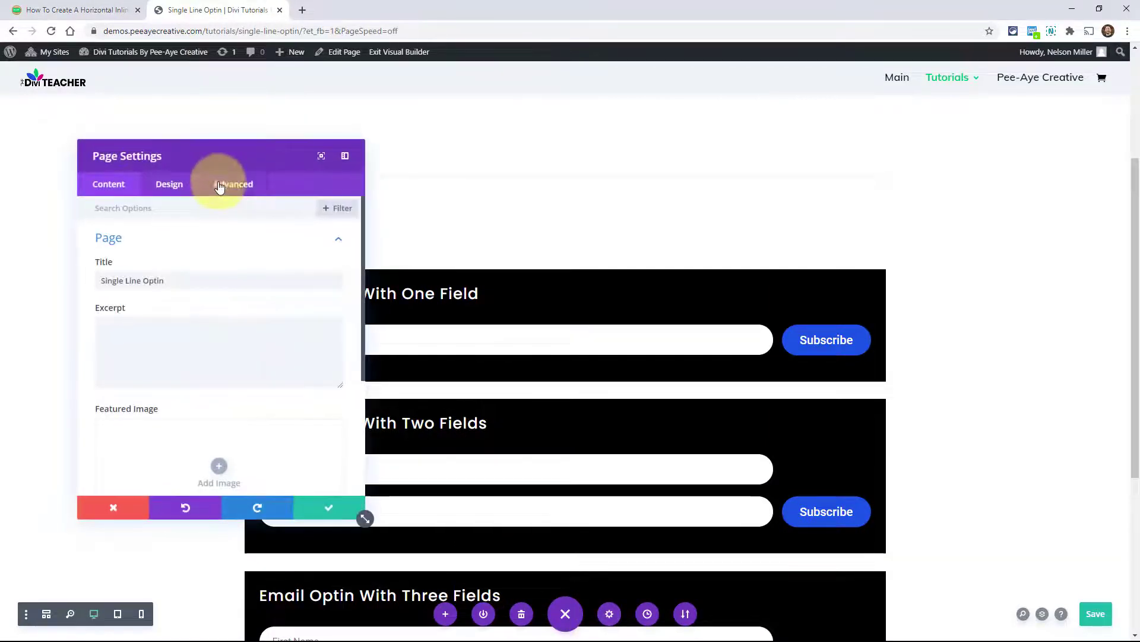
left_click(232, 184)
left_click(150, 249)
left_click(153, 287)
key("ctrl+v")
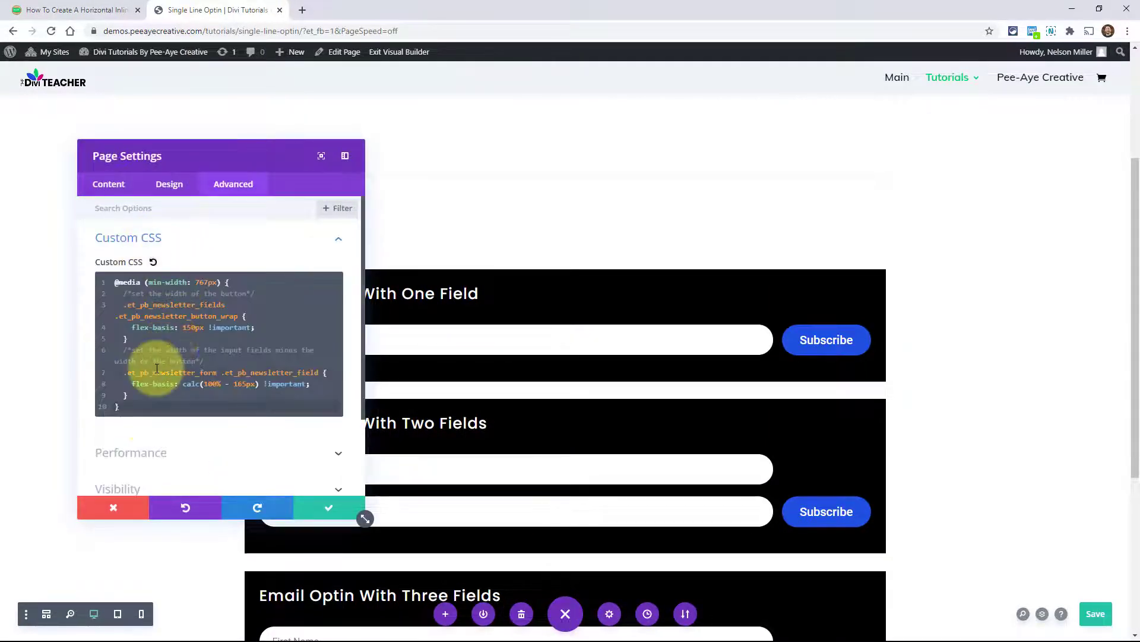
scroll(560, 387, "down", 3)
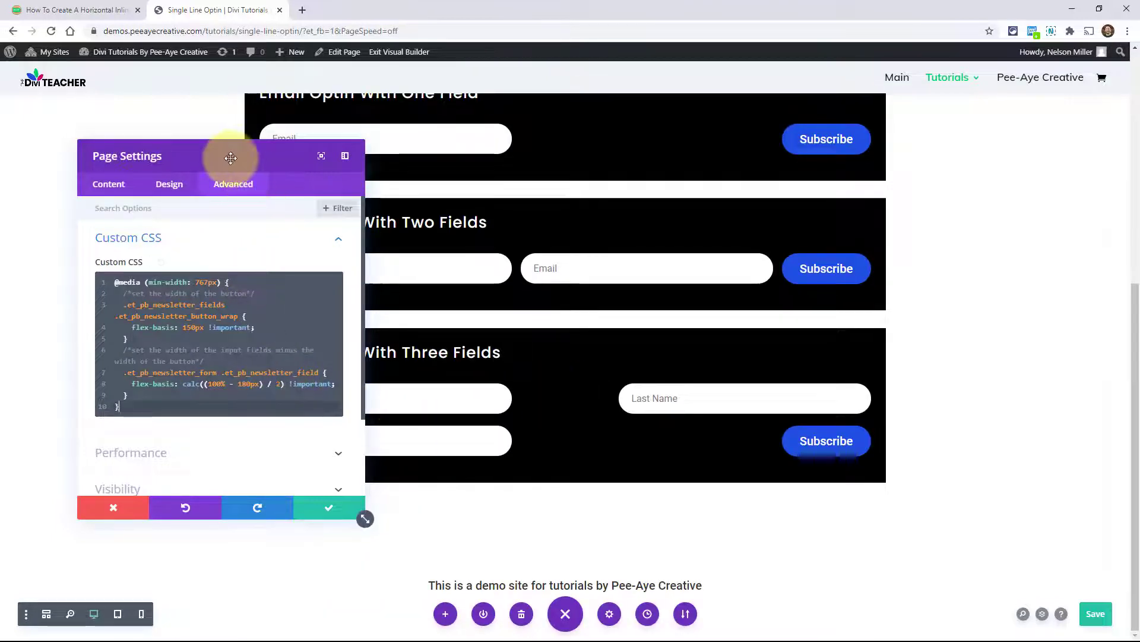
left_click_drag(226, 158, 172, 130)
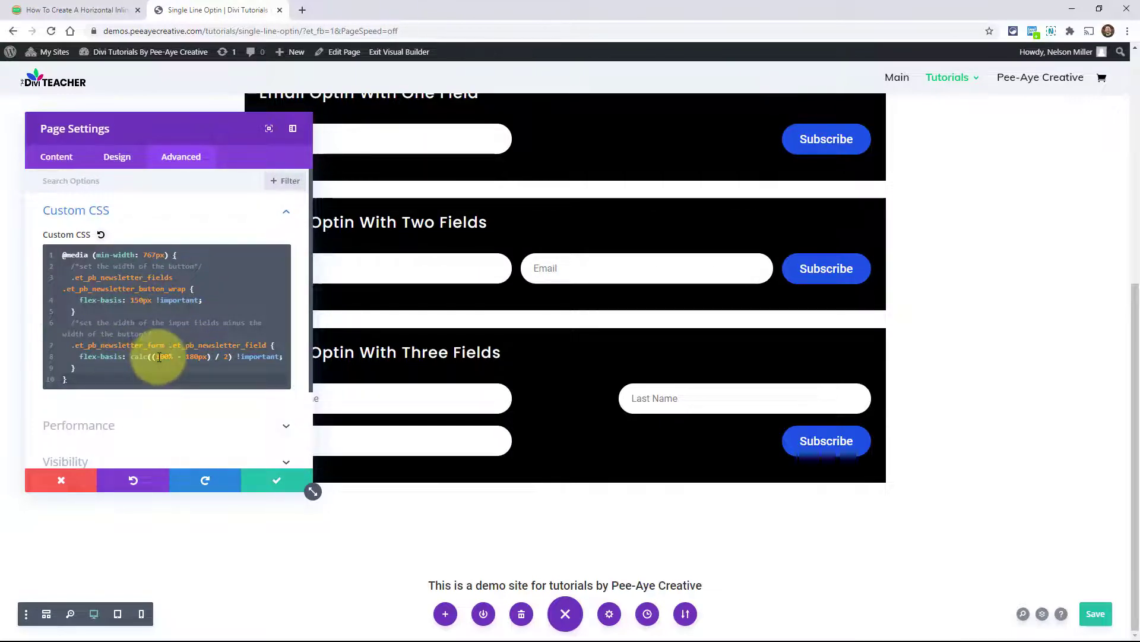
- Set the divisor in the input field width calculation to 3 for the three-field optin
left_click(191, 356)
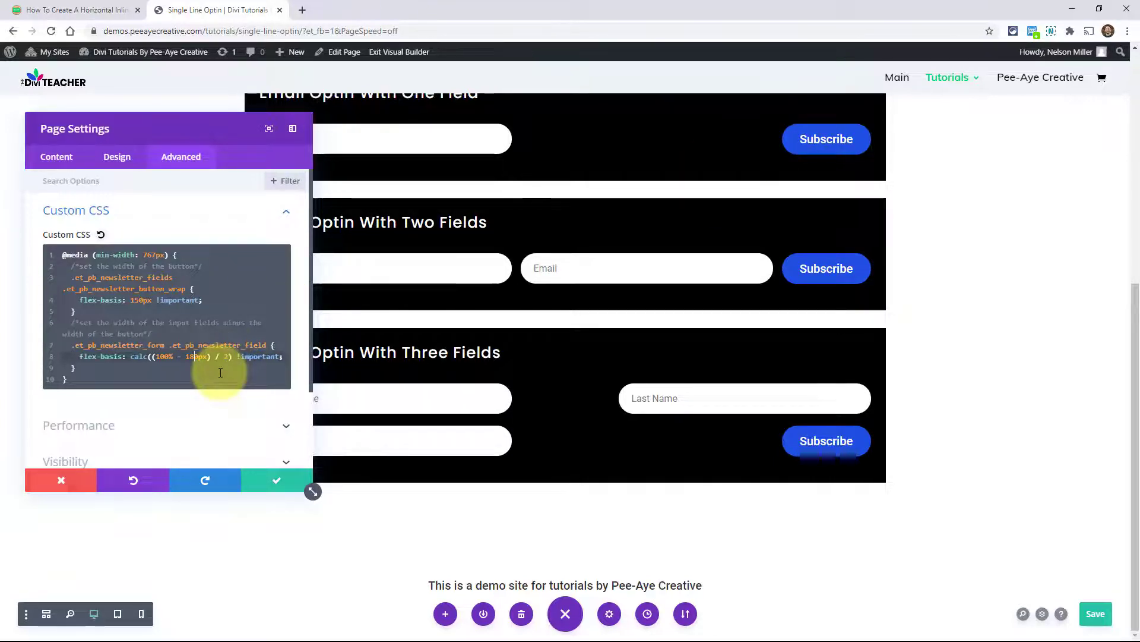
left_click(228, 357)
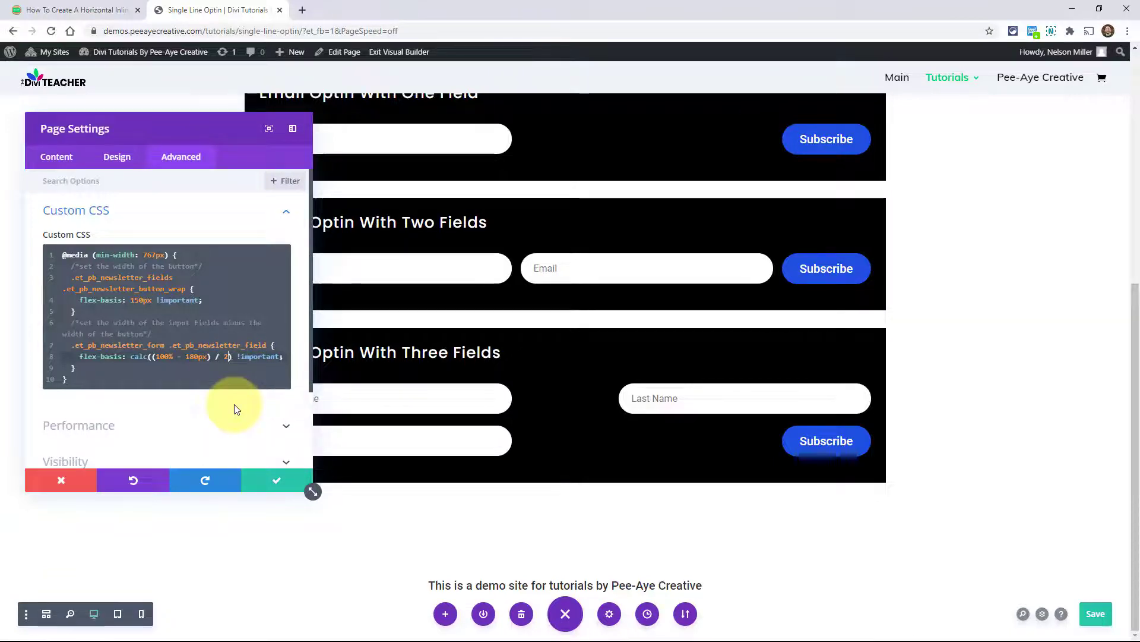
type("3")
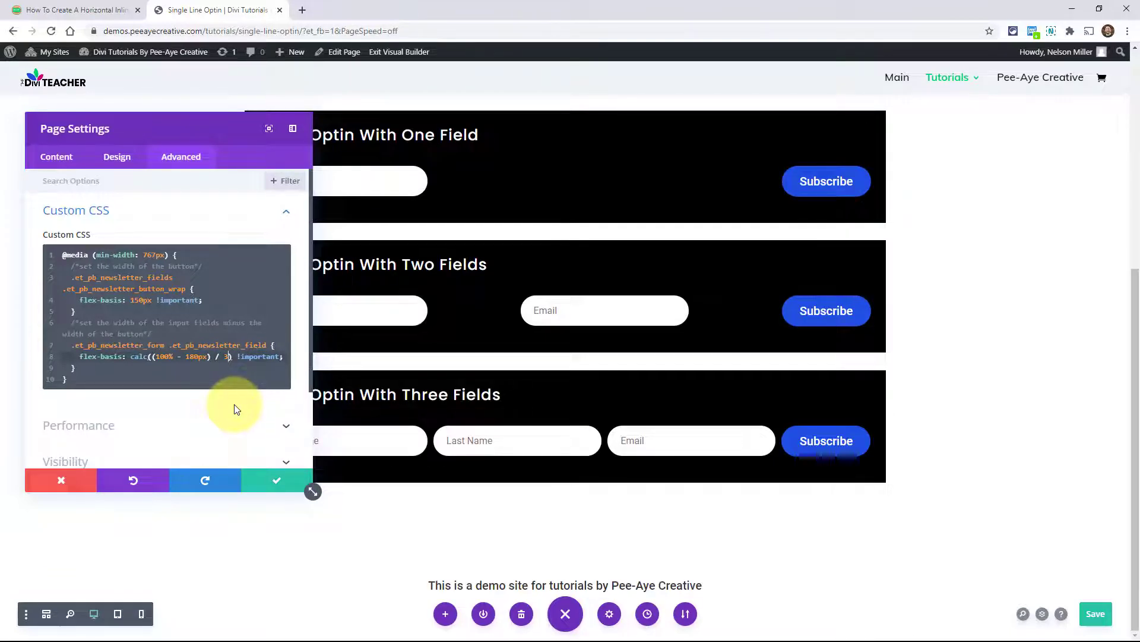
- Test subtracting 195px in the input field width calculation for the three-field optin
left_click(193, 357)
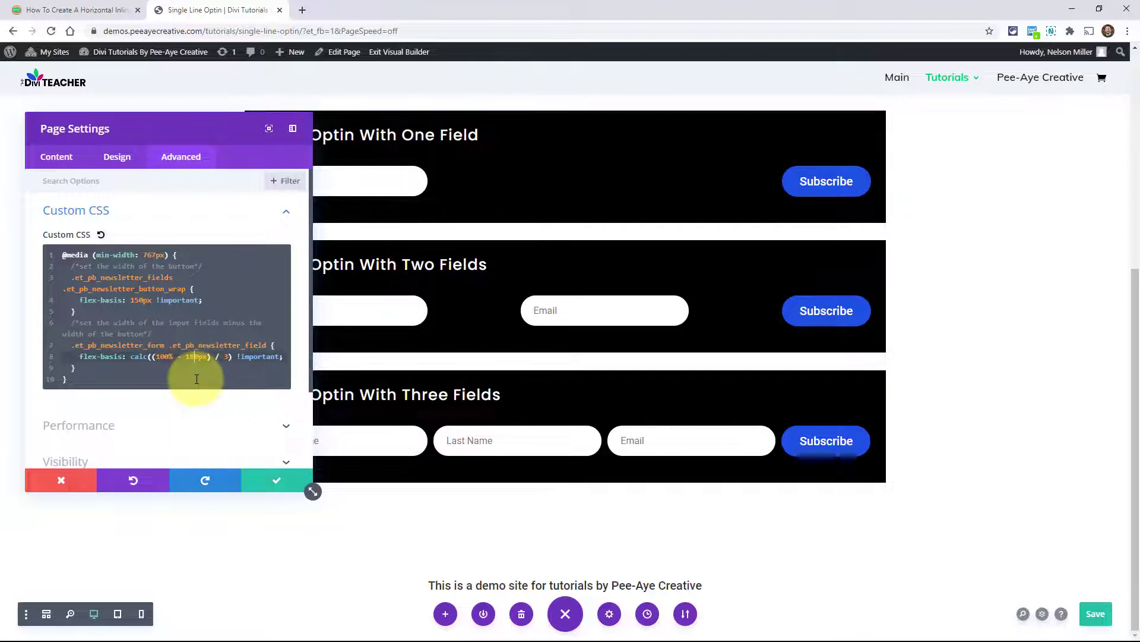
key("BackSpace")
type("9")
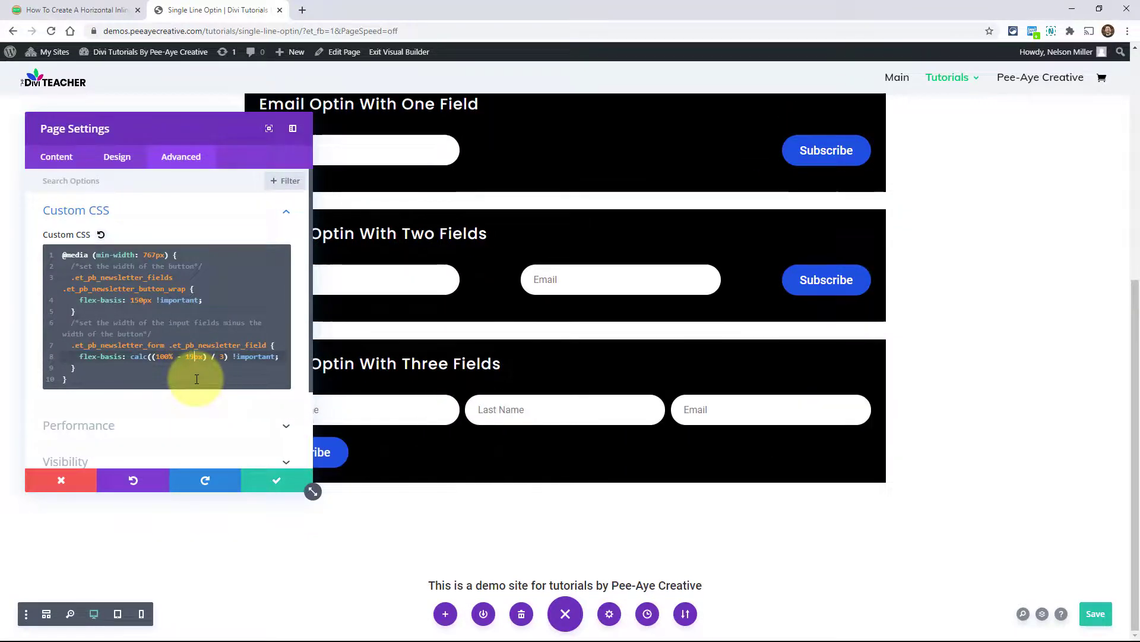
key("Delete")
type("5")
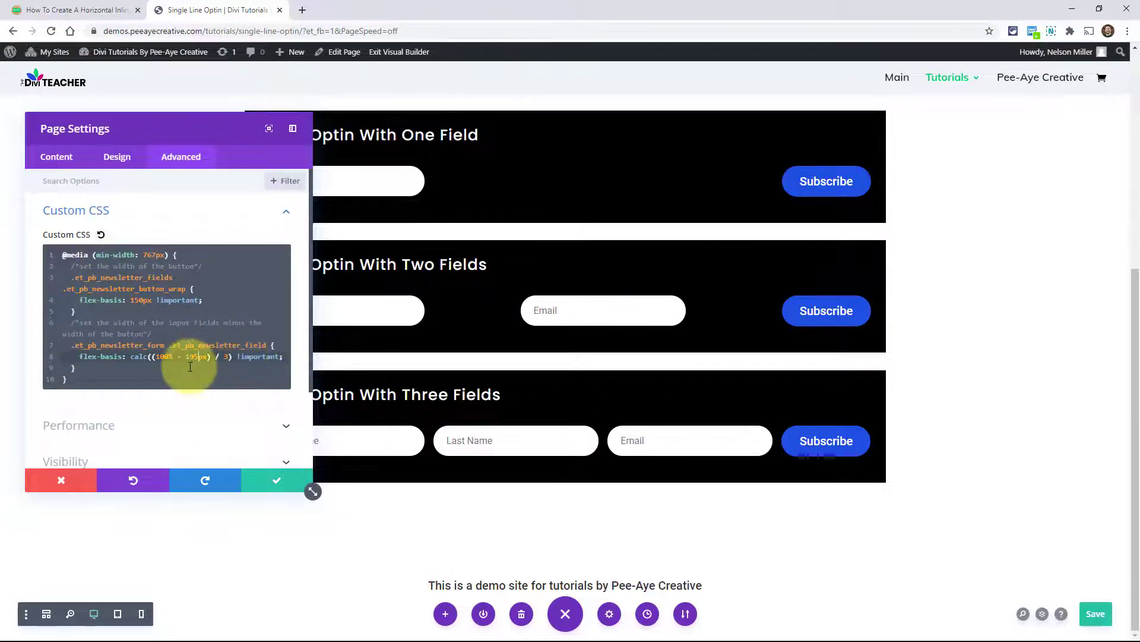
- Return the subtracted width to 180px, try a divisor of 2, and undo the divisor change
key("BackSpace")
key("BackSpace")
type("0")
type("8")
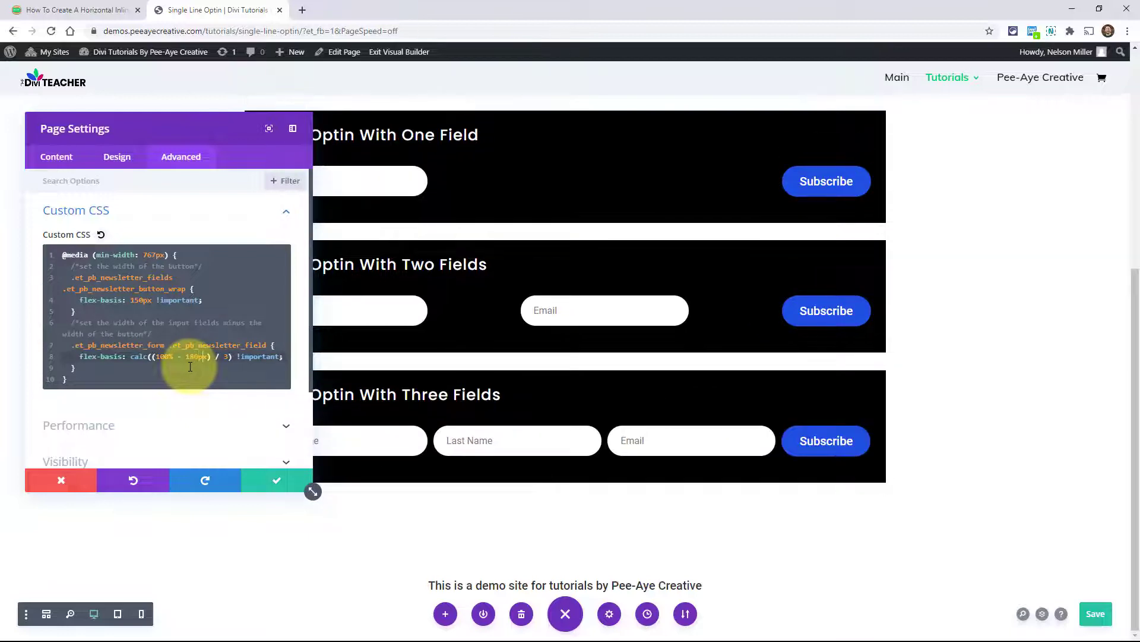
key("Right")
type("2")
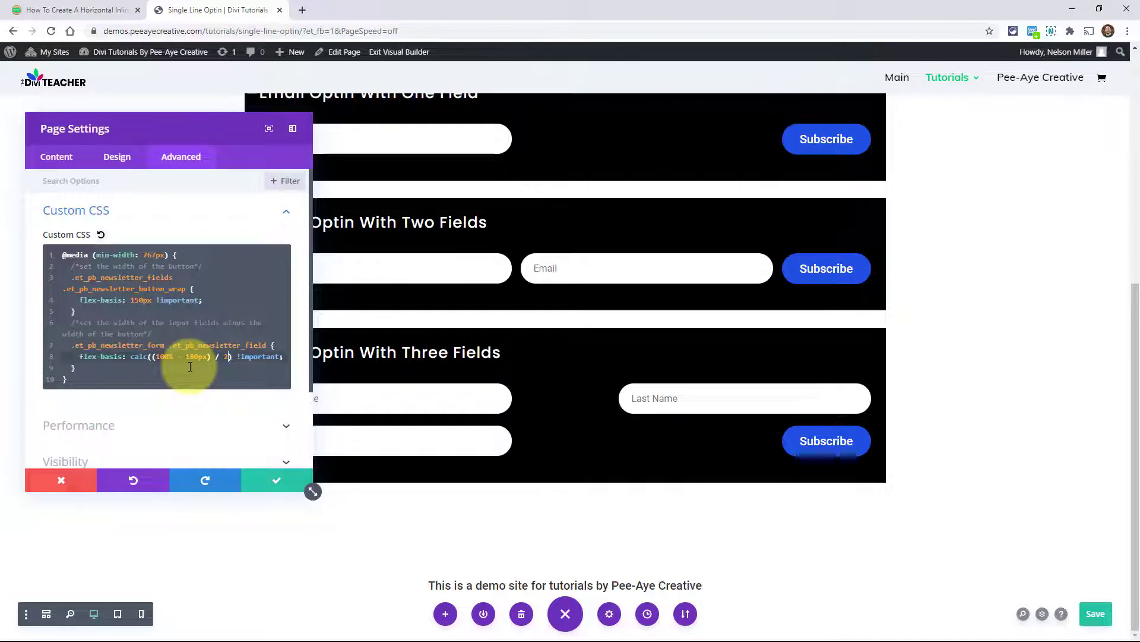
key("ctrl+z")
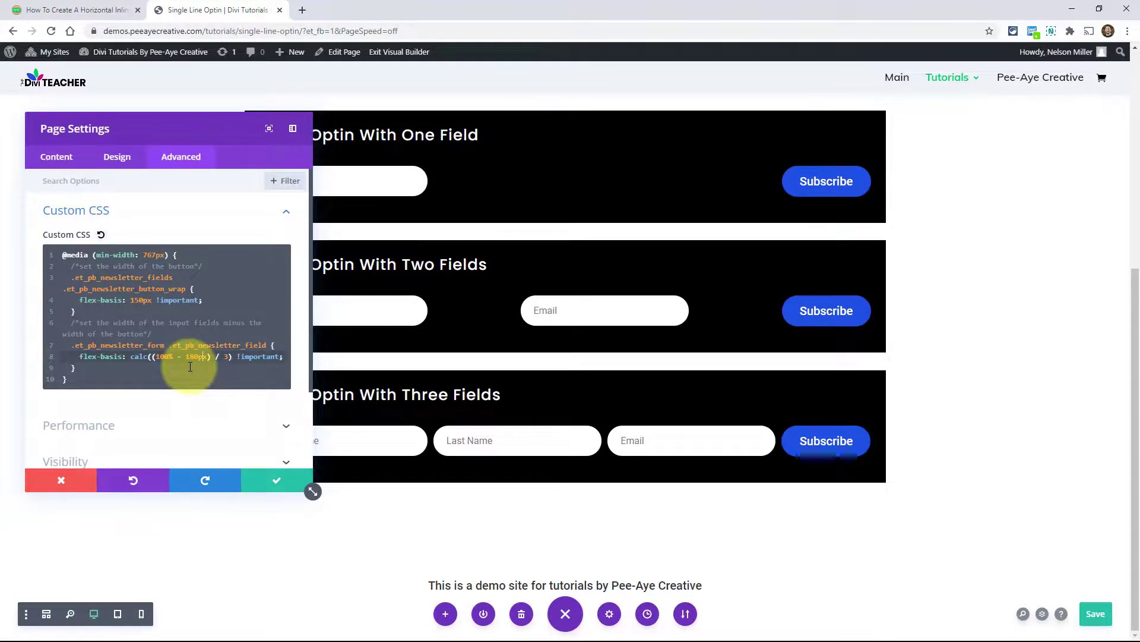
- Set the width subtracted in the input field calculation to 195px
key("BackSpace")
key("BackSpace")
type("95")
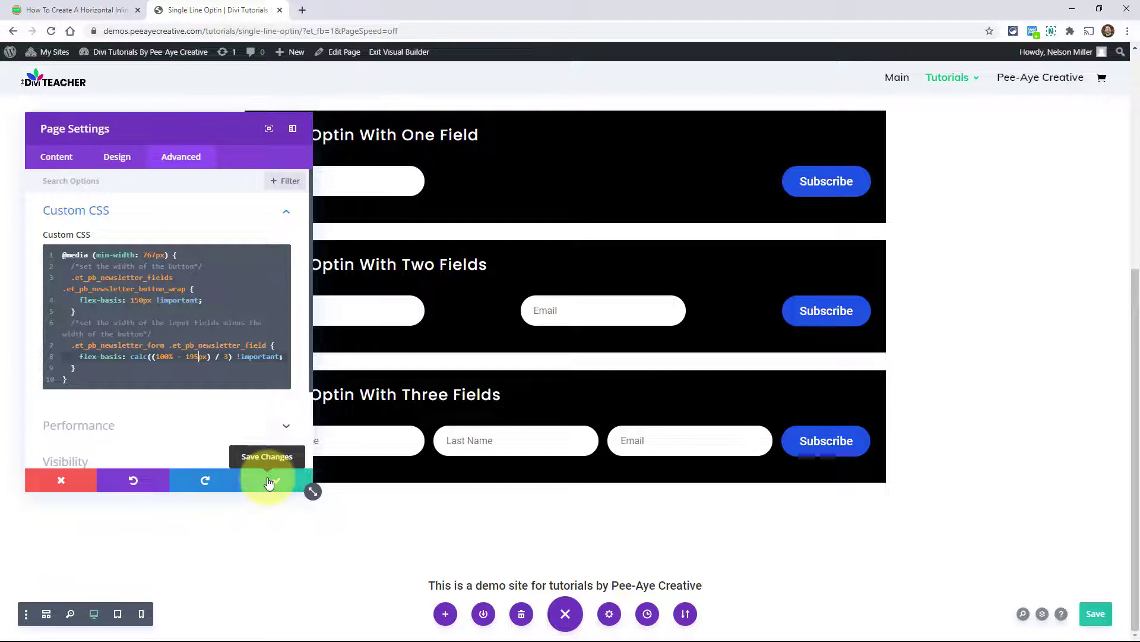
- Set the flex-basis of the newsletter button wrap to 200px
left_click(139, 300)
key("Left")
key("BackSpace")
type("2")
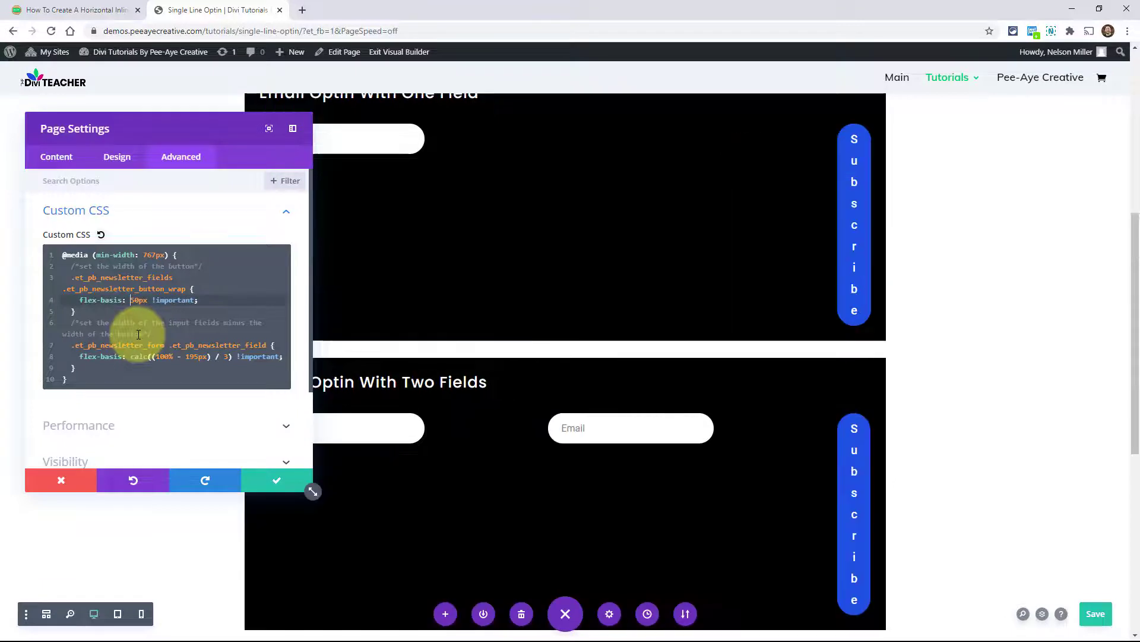
key("Delete")
type("0")
- Set the width subtracted in the input field calculation to 235px to suit the wider button
key("Down")
key("Down")
key("Down")
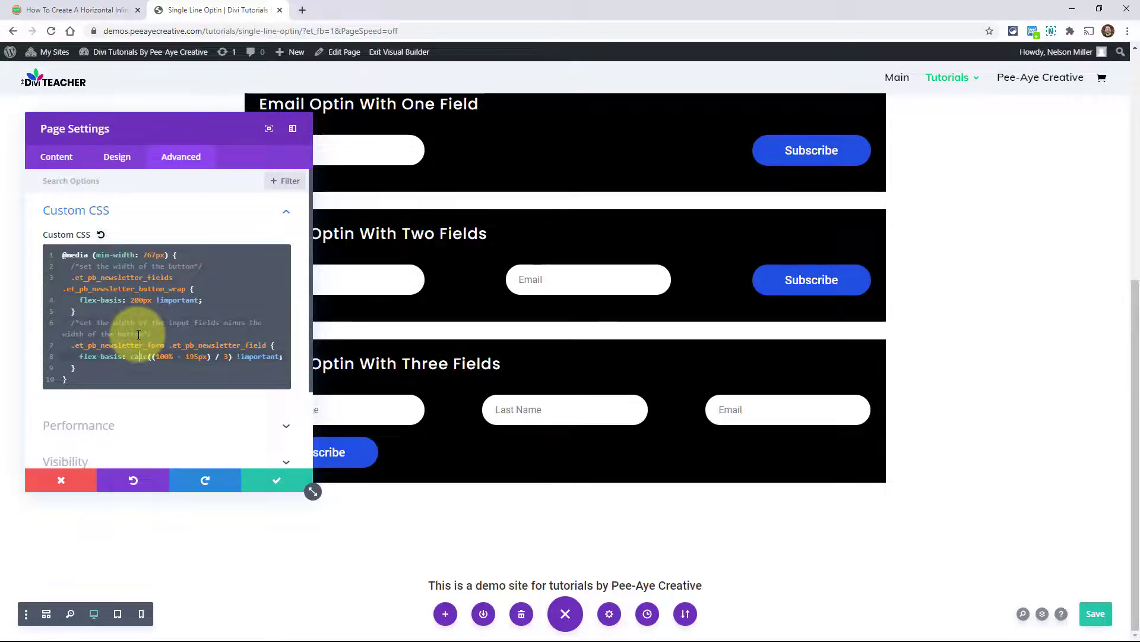
key("Right")
key("Right")
key("Right")
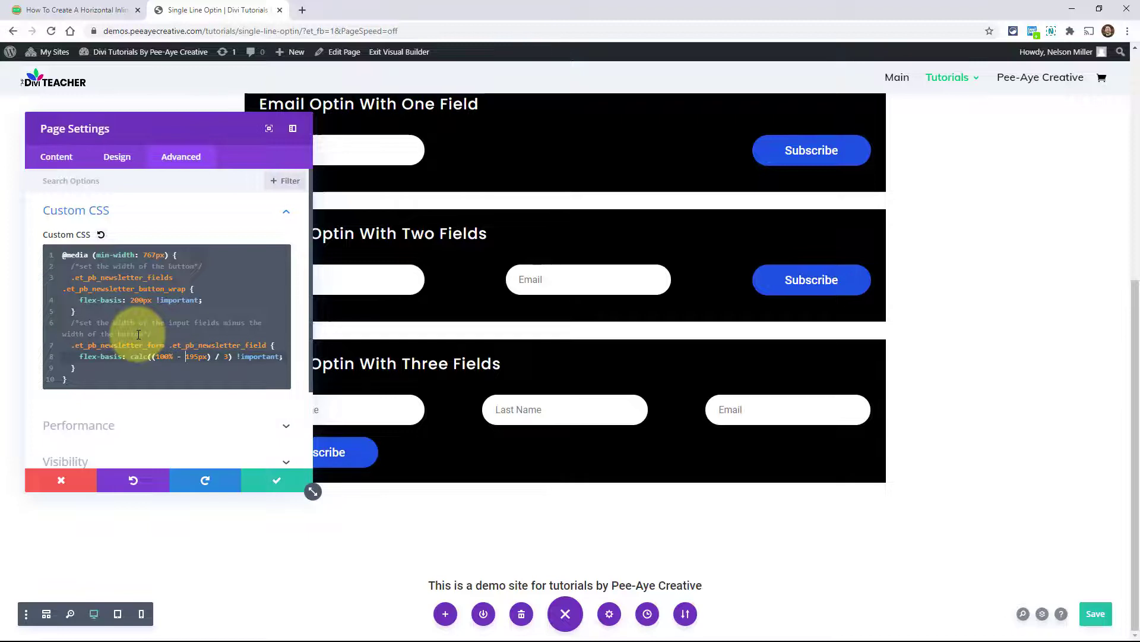
key("Delete")
key("Delete")
type("23")
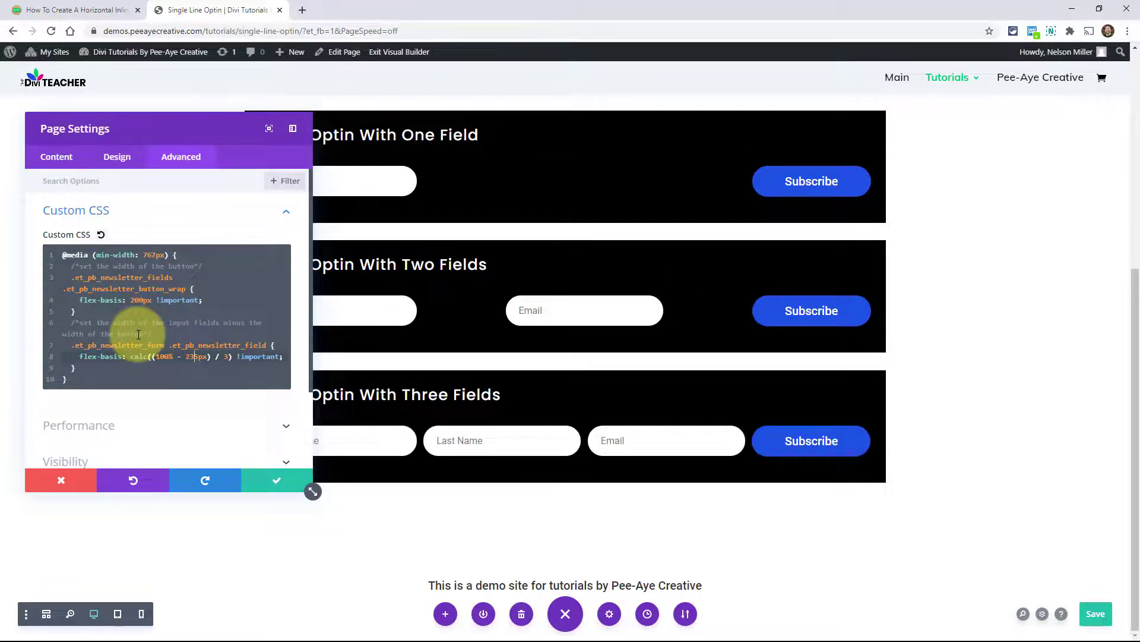
- Test a divisor of 2 in the input field width calculation for the two-field optin
key("Right")
key("Right")
key("Right")
key("Right")
key("Right")
key("Right")
key("Right")
key("Right")
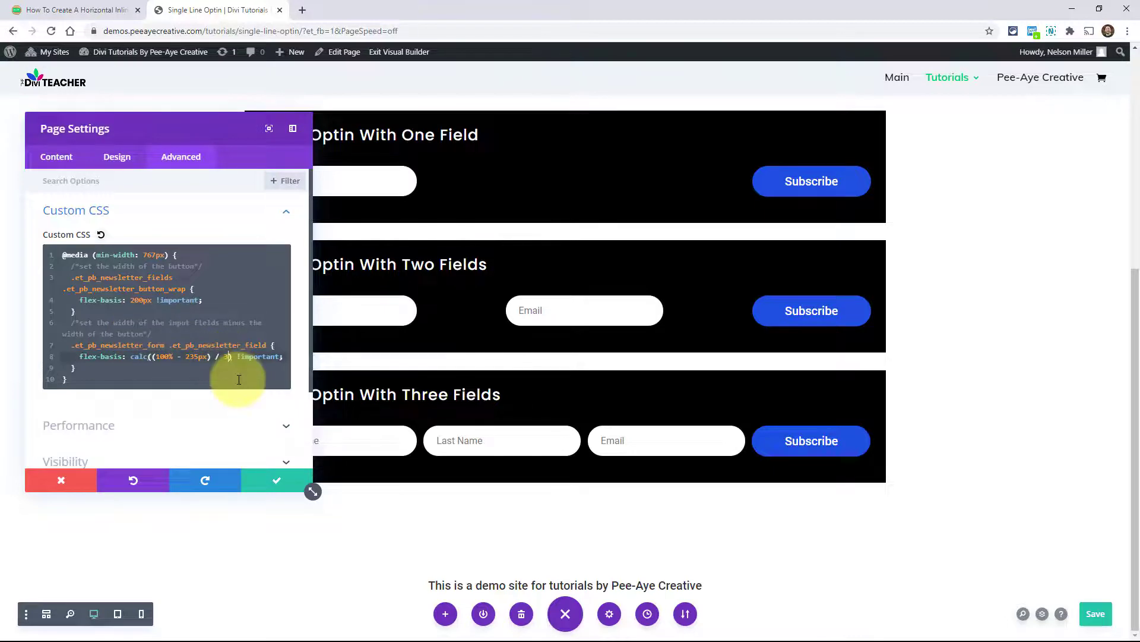
key("BackSpace")
type("2")
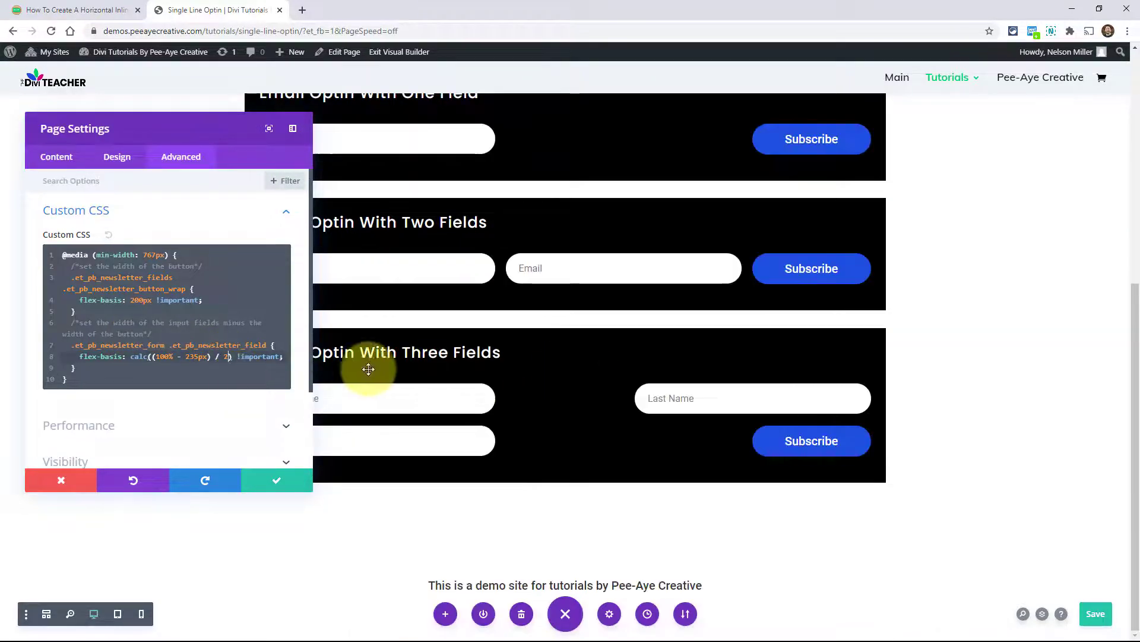
- Set the button's flex-basis to 300px and the width subtracted in the field calculation to 335px
left_click(135, 300)
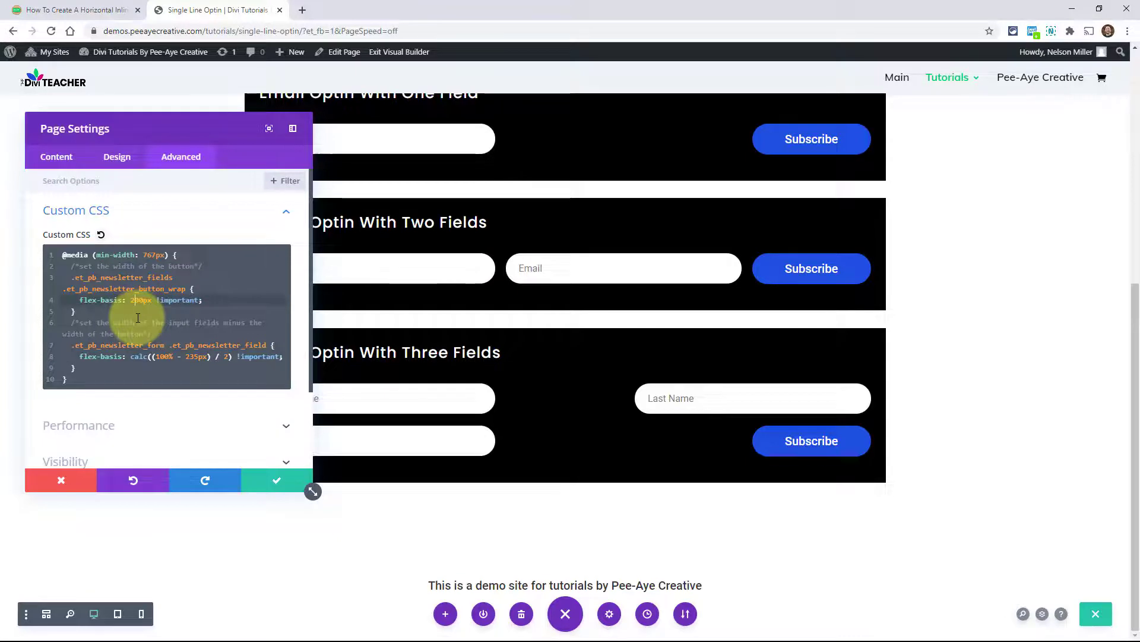
type("3")
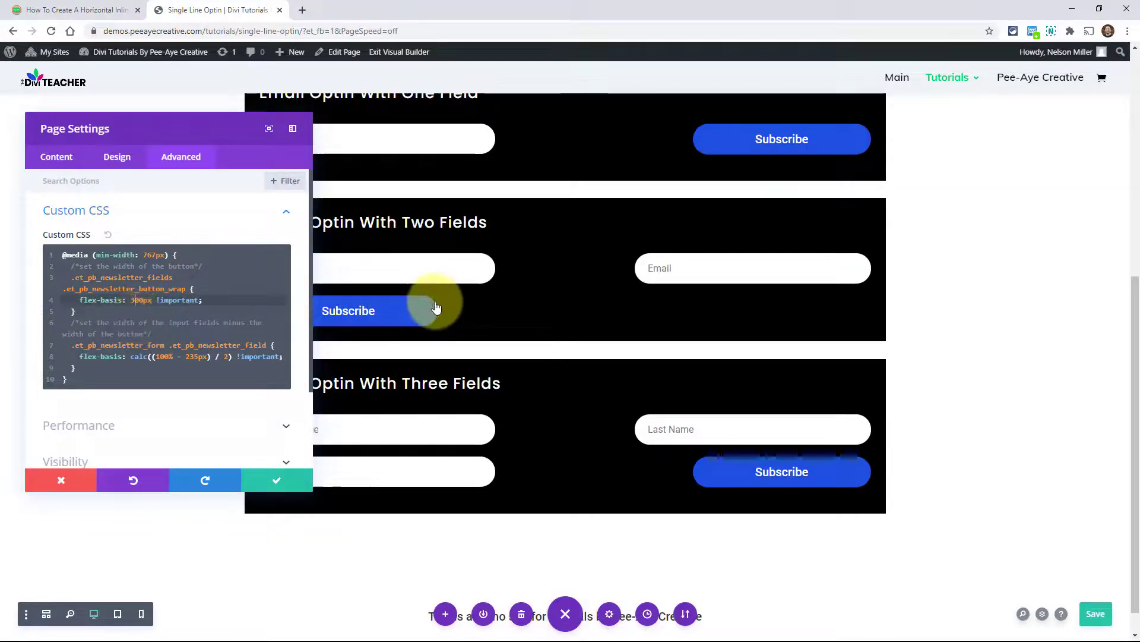
left_click(191, 357)
key("BackSpace")
type("3")
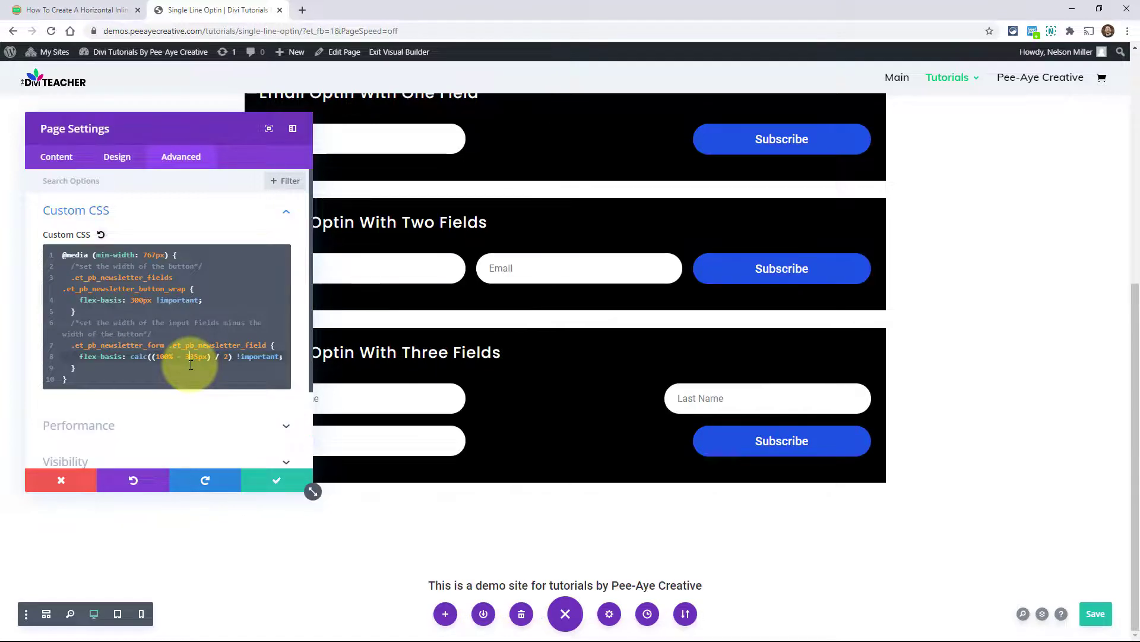
- View the optin modules unobstructed, set the field calculation's divisor to 3, and accept the Page Settings changes
left_click_drag(146, 130, 287, 510)
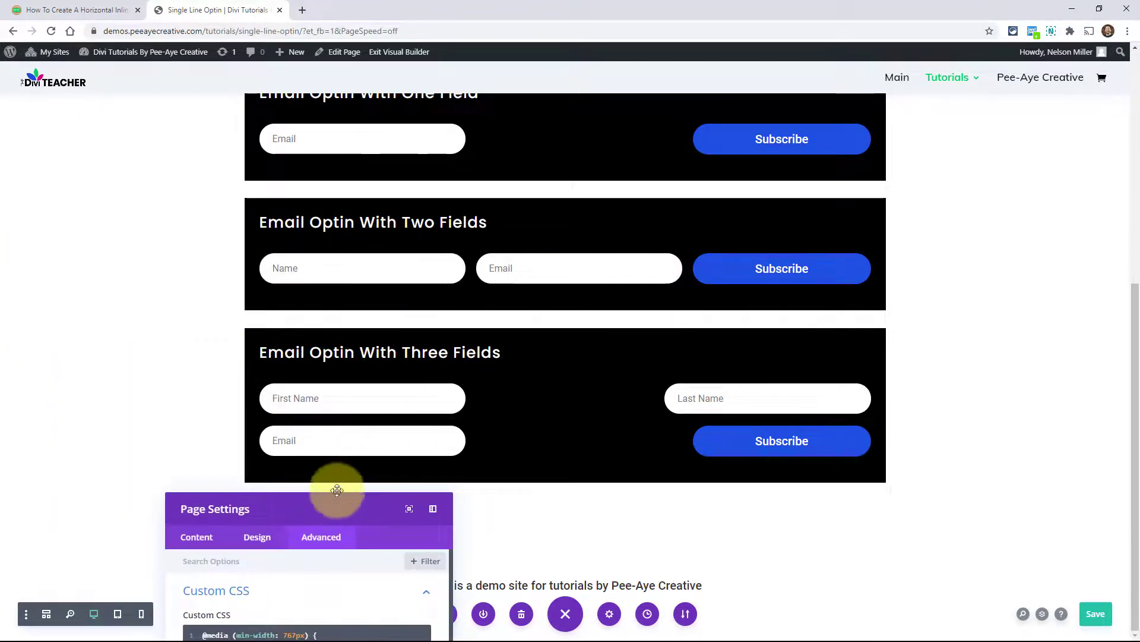
left_click_drag(317, 502, 191, 173)
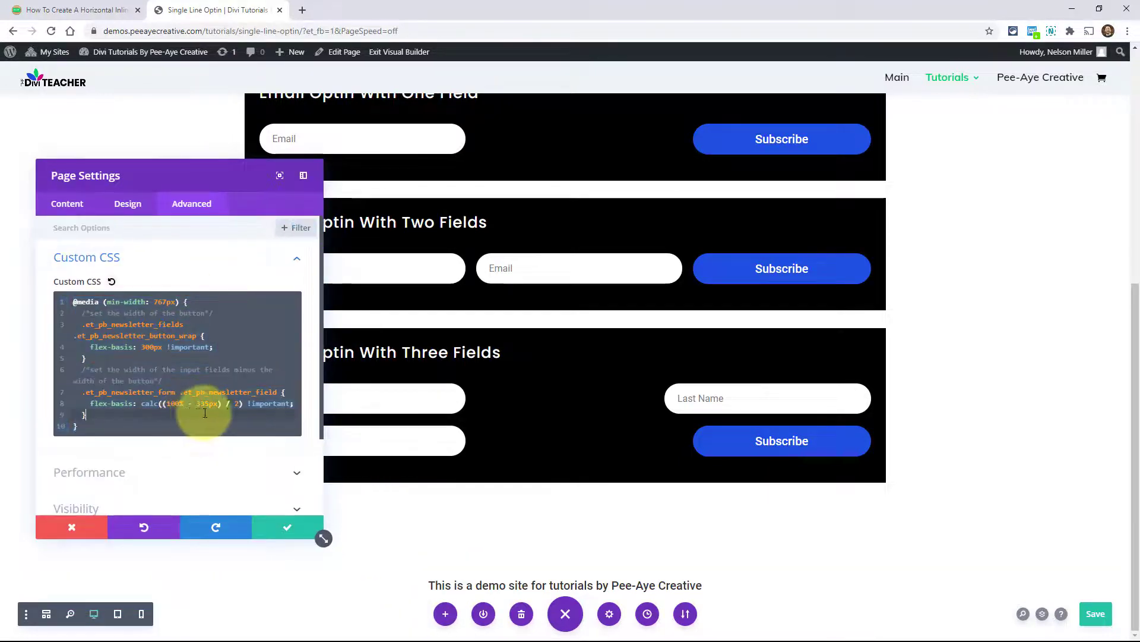
left_click(236, 404)
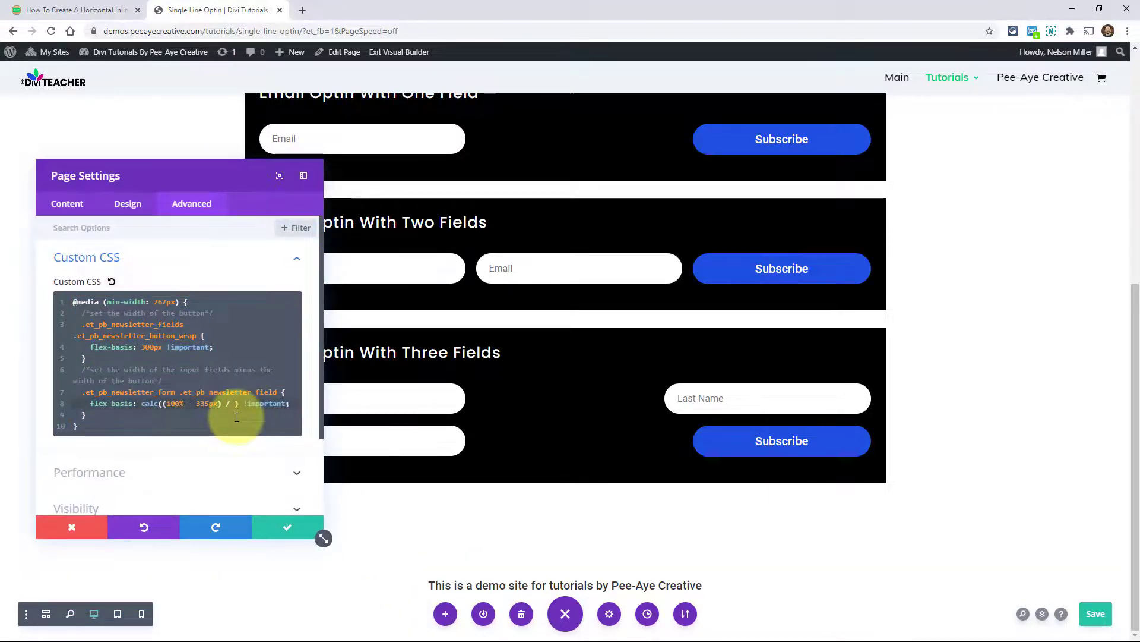
type("3")
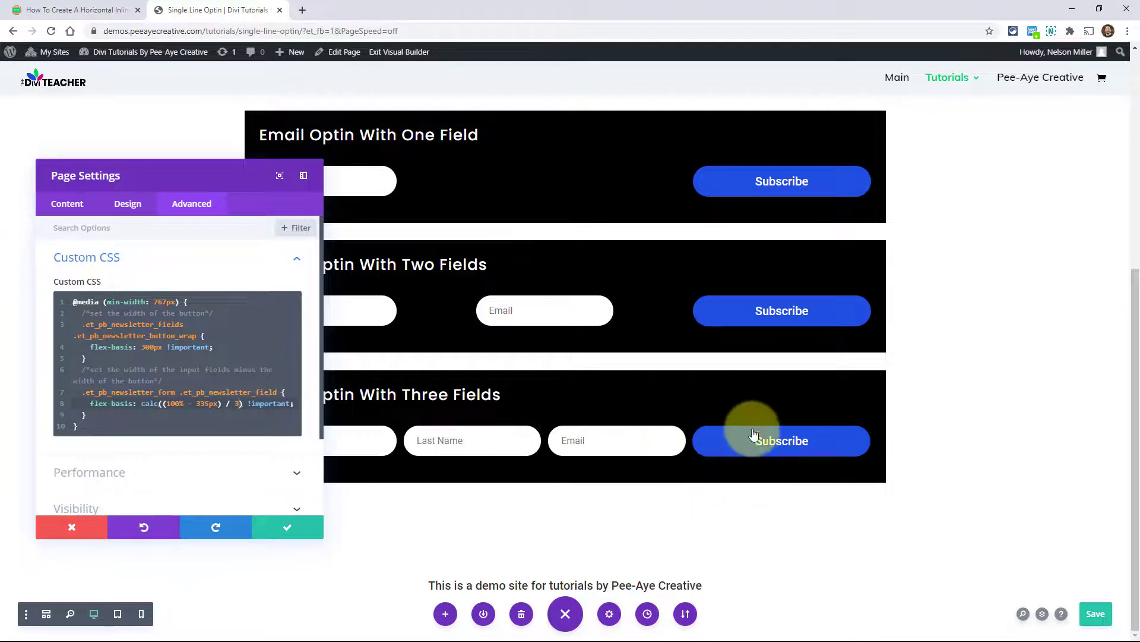
left_click(279, 528)
- Switch to the tutorial page and read its notes on the media query, button width and input field width
left_click(70, 10)
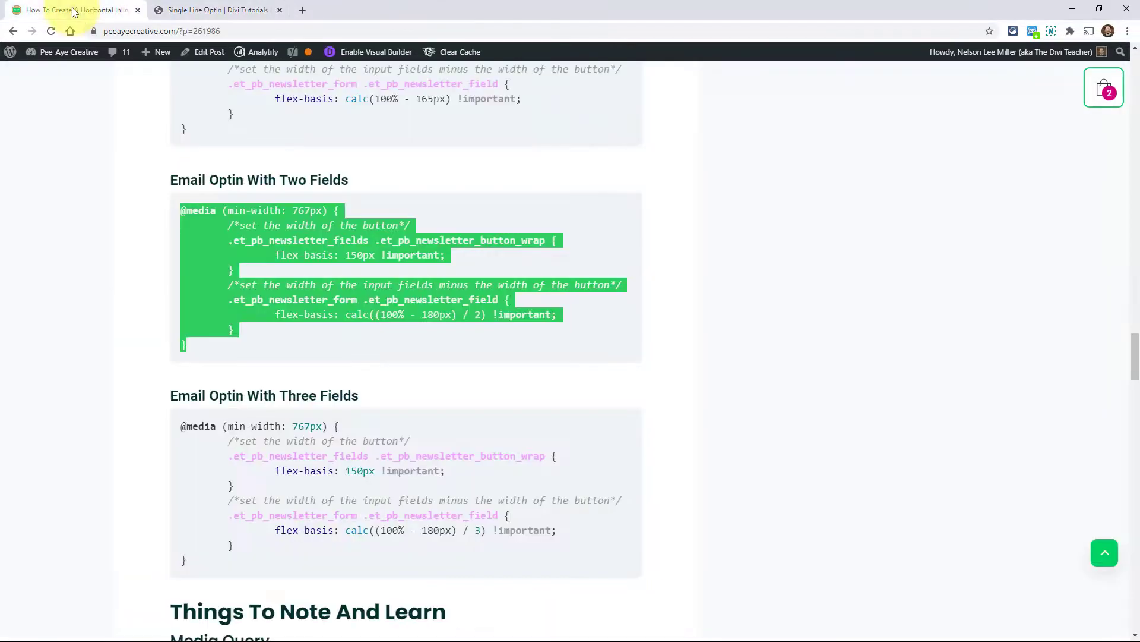
scroll(425, 467, "down", 5)
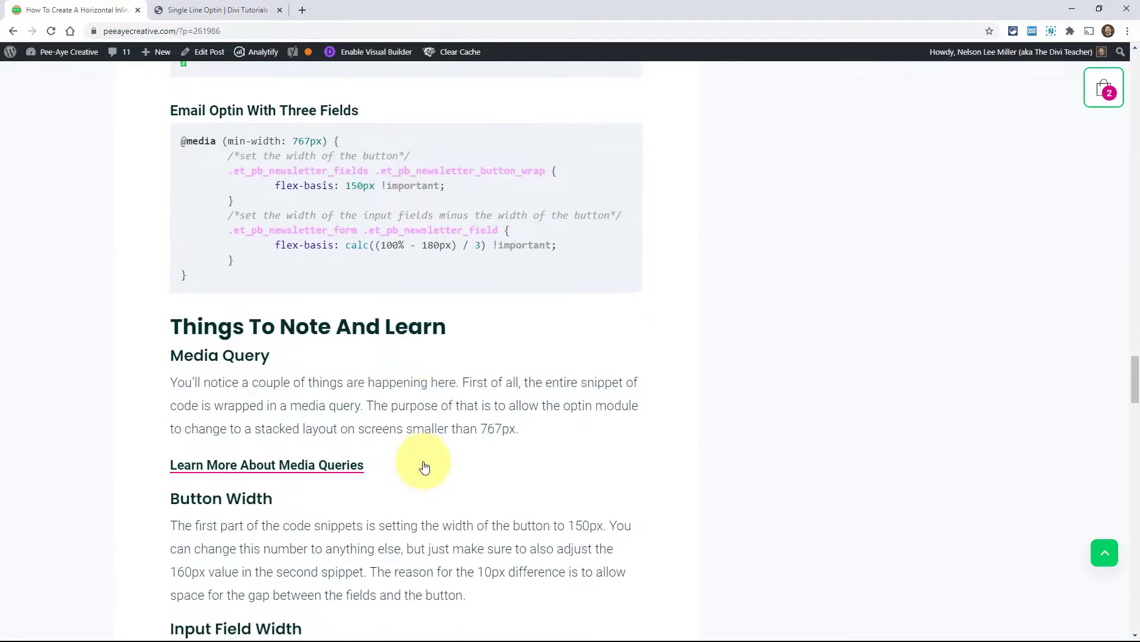
scroll(425, 467, "down", 3)
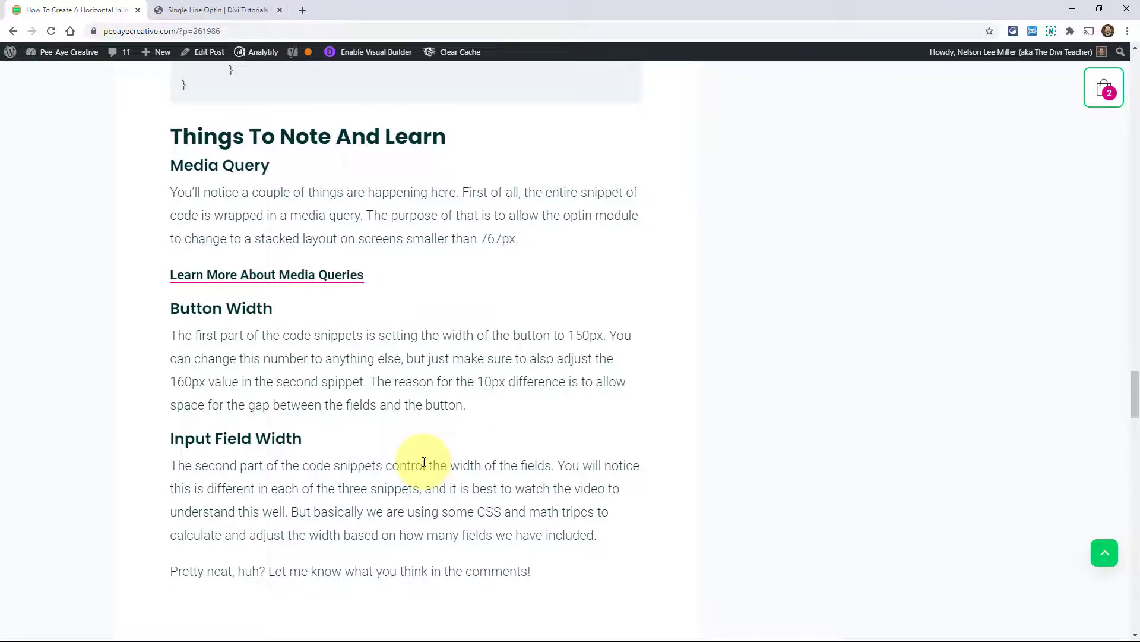
scroll(424, 462, "up", 1)
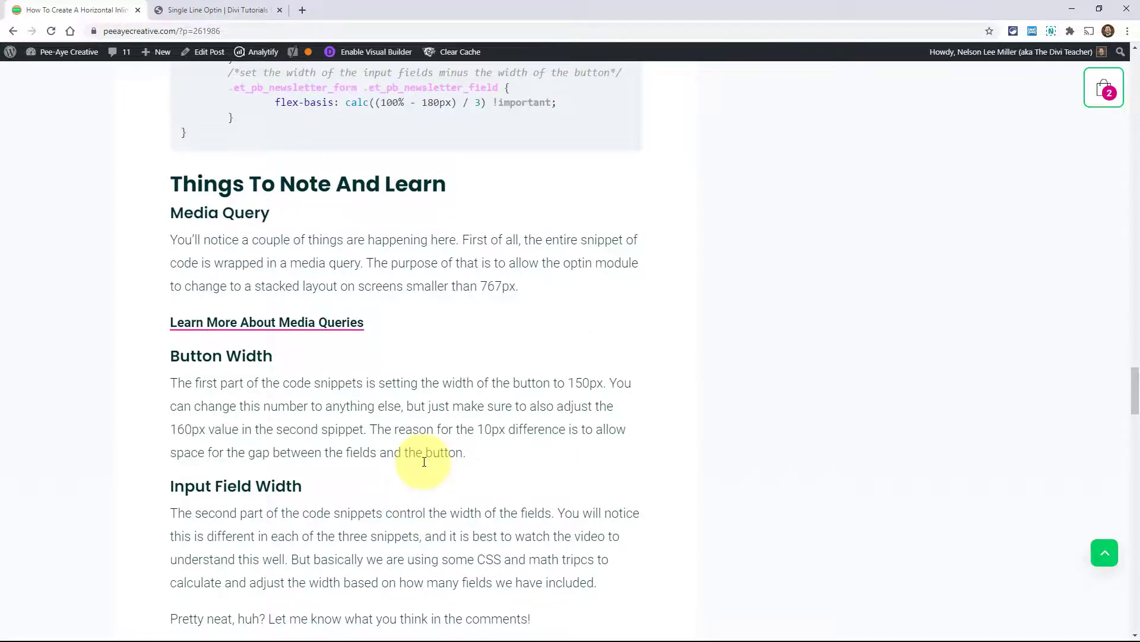
scroll(424, 461, "up", 4)
scroll(481, 460, "down", 2)
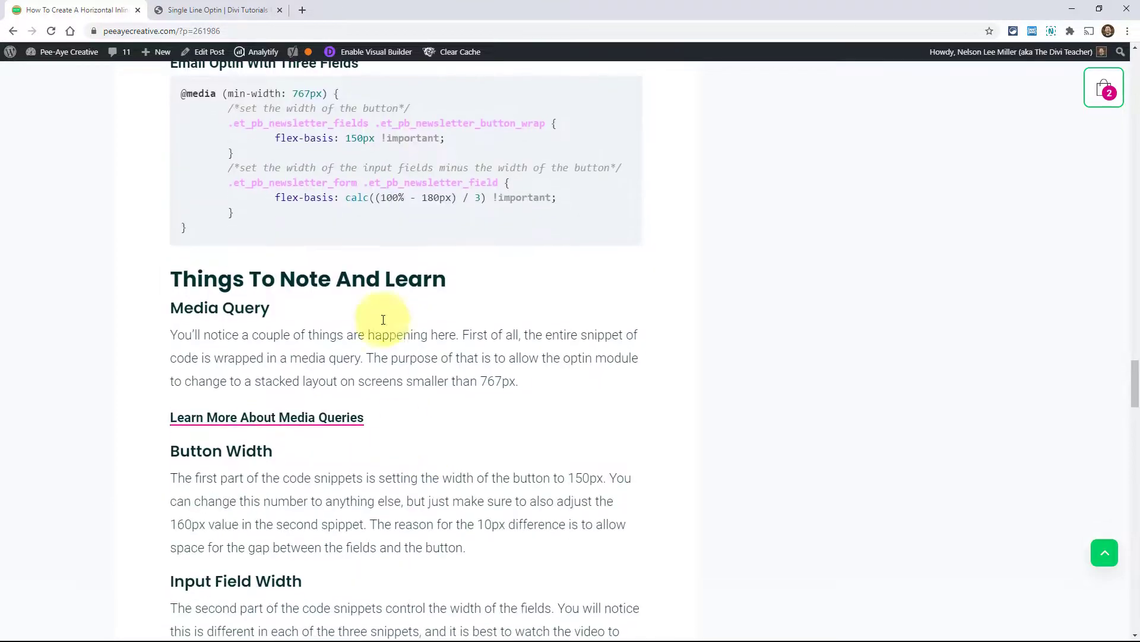
scroll(451, 324, "down", 3)
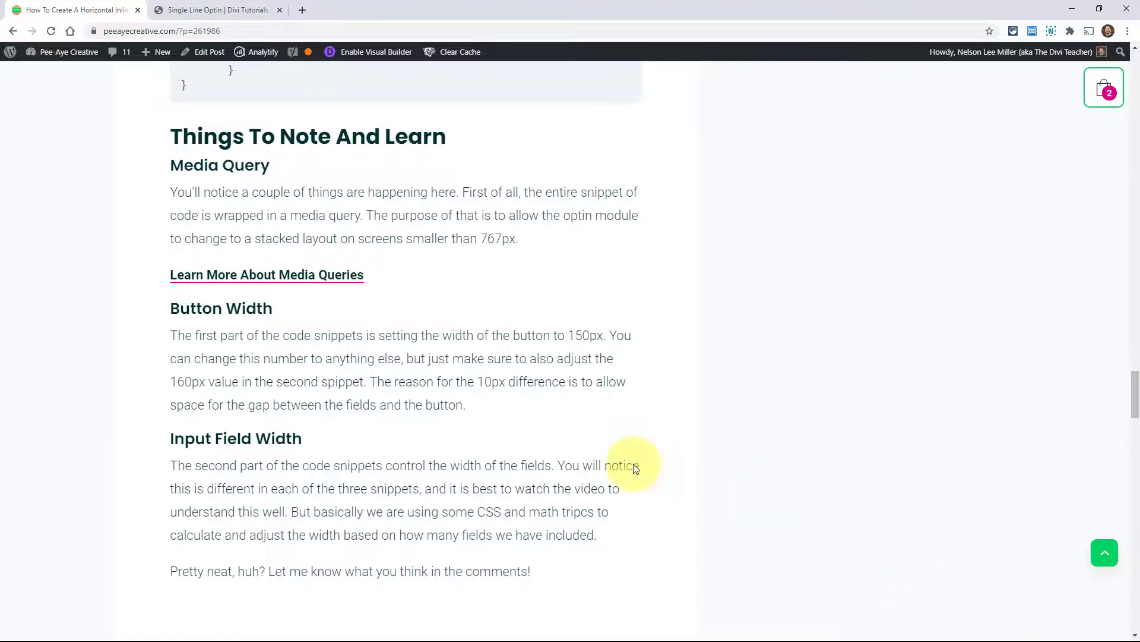
left_click_drag(1128, 396, 1124, 178)
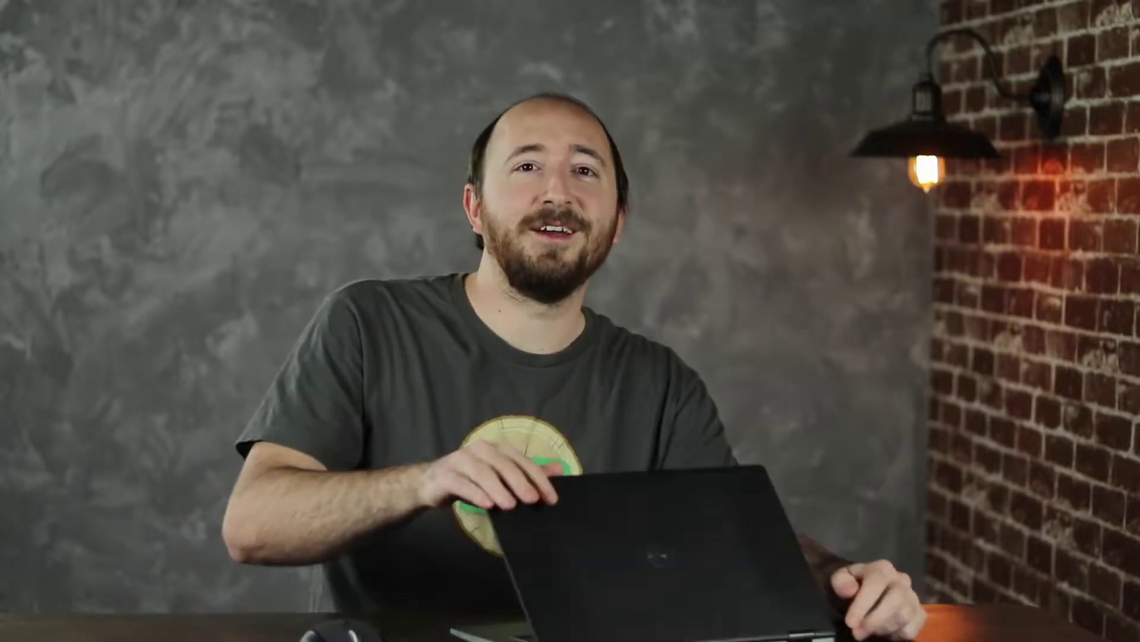